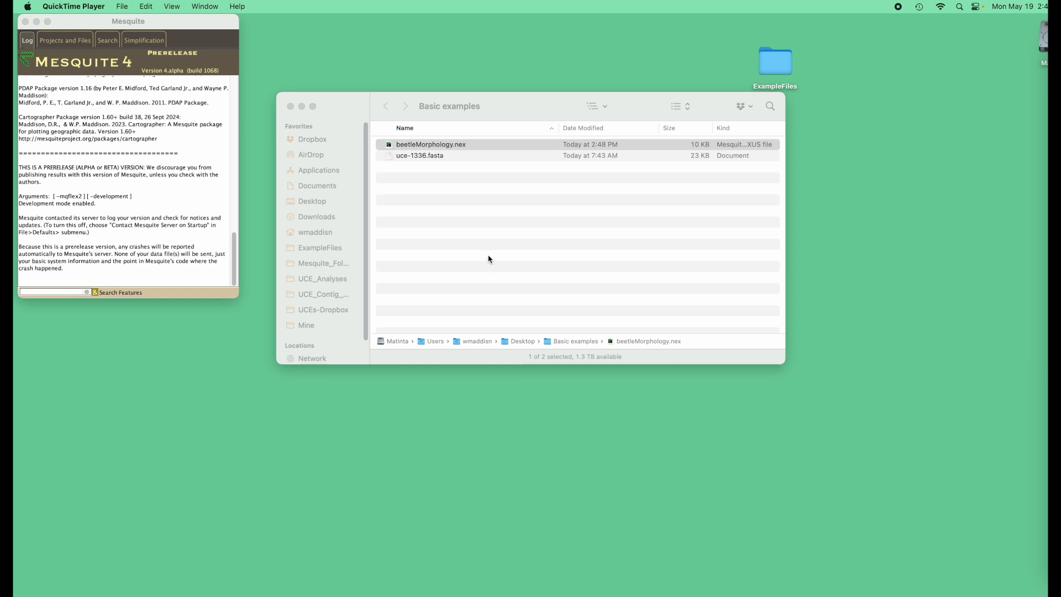
- Open uce-1336.fasta and beetleMorphology.nex in BBEdit and examine the DNA sequences, character state labels and matrix
{"action": "left_click", "coordinate": [440, 157], "text": "shift"}
{"action": "left_click_drag", "start_coordinate": [440, 157], "coordinate": [1041, 185]}
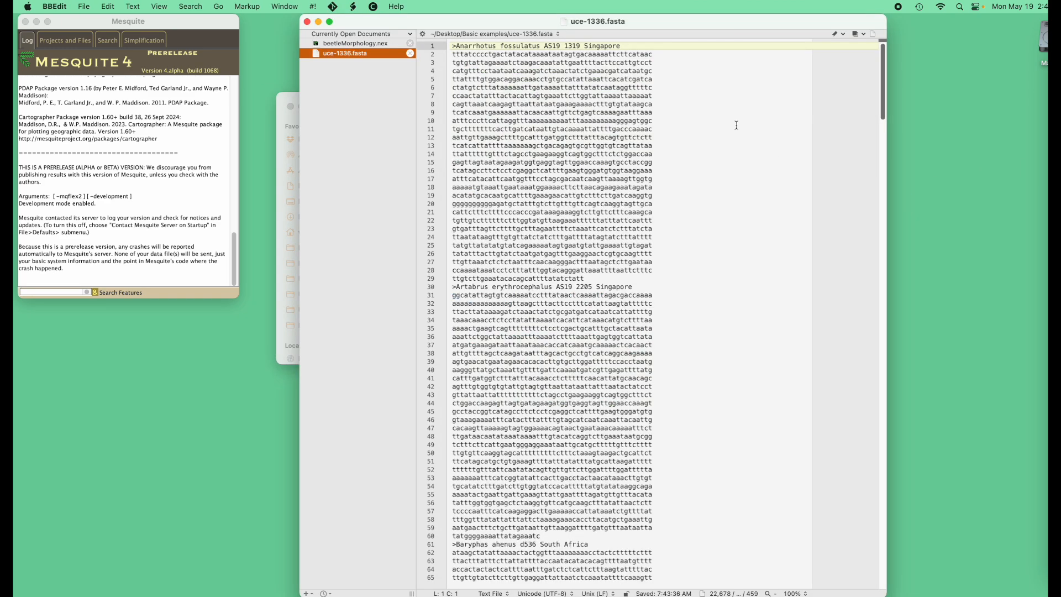
{"action": "scroll", "coordinate": [551, 464], "scroll_direction": "down", "scroll_amount": 9}
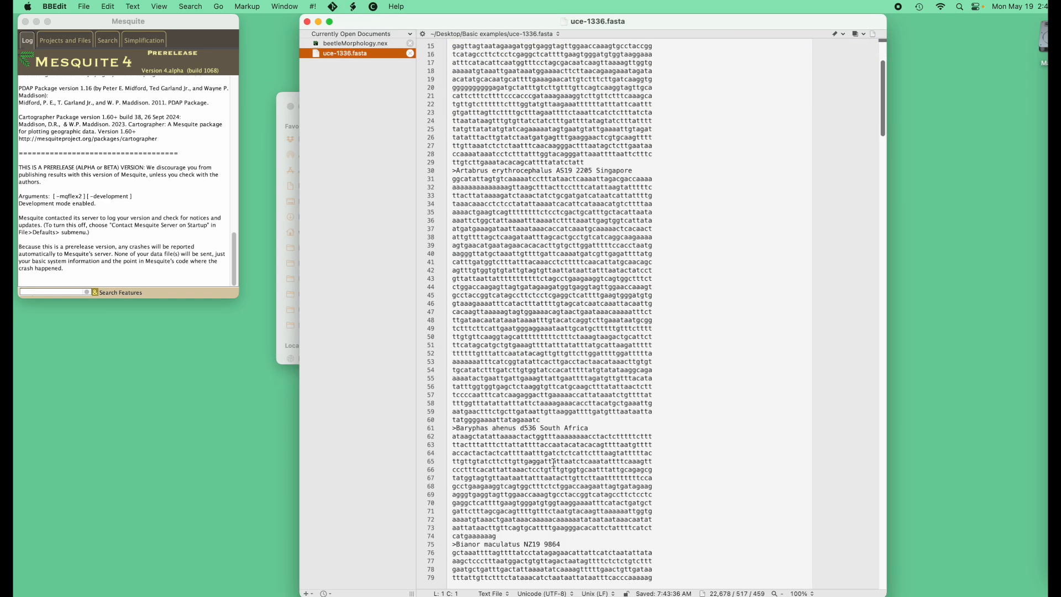
{"action": "left_click", "coordinate": [370, 44]}
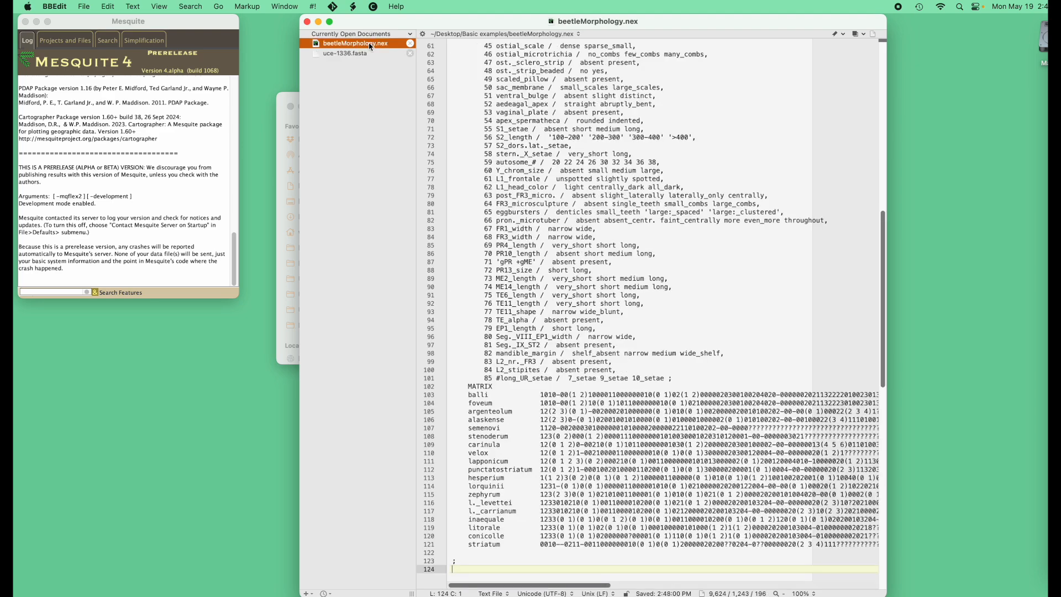
{"action": "left_click_drag", "start_coordinate": [883, 339], "coordinate": [831, 461]}
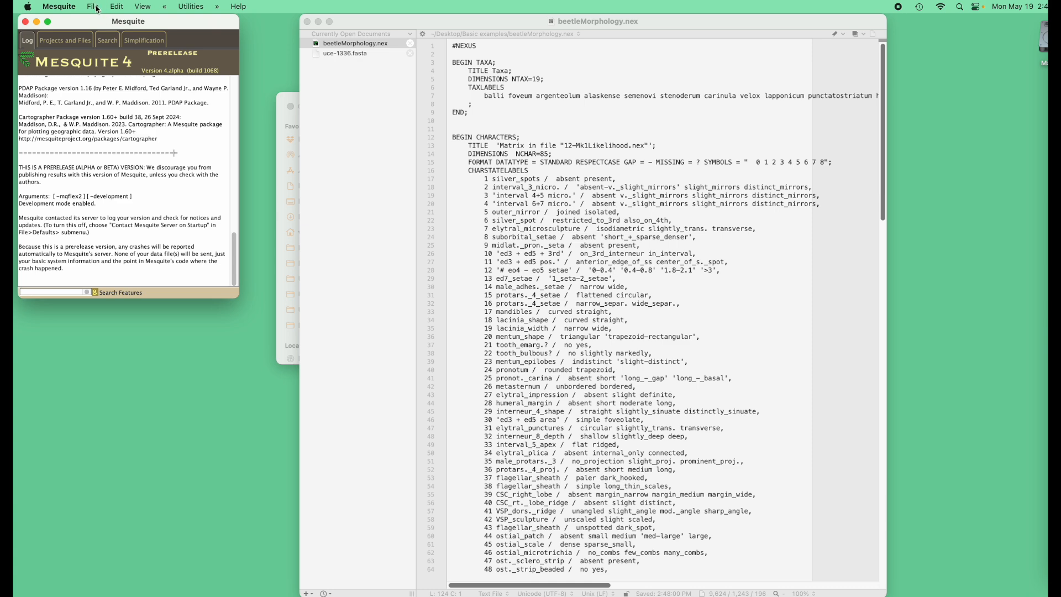
- Switch to Mesquite and open beetleMorphology.nex from the Basic examples folder as an independent project
{"action": "left_click", "coordinate": [96, 7]}
{"action": "left_click", "coordinate": [114, 36]}
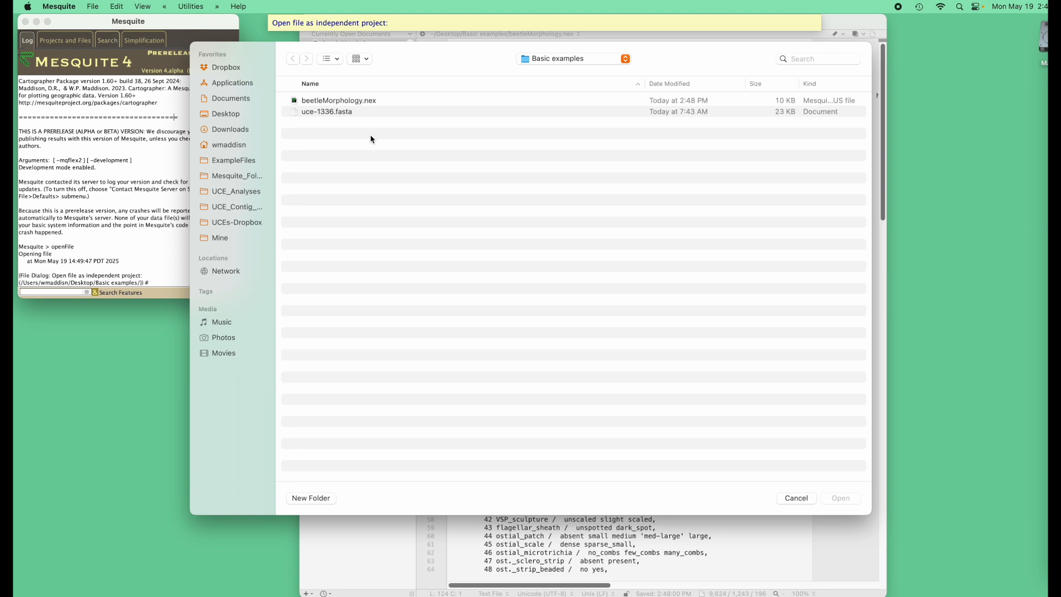
{"action": "left_click", "coordinate": [342, 102]}
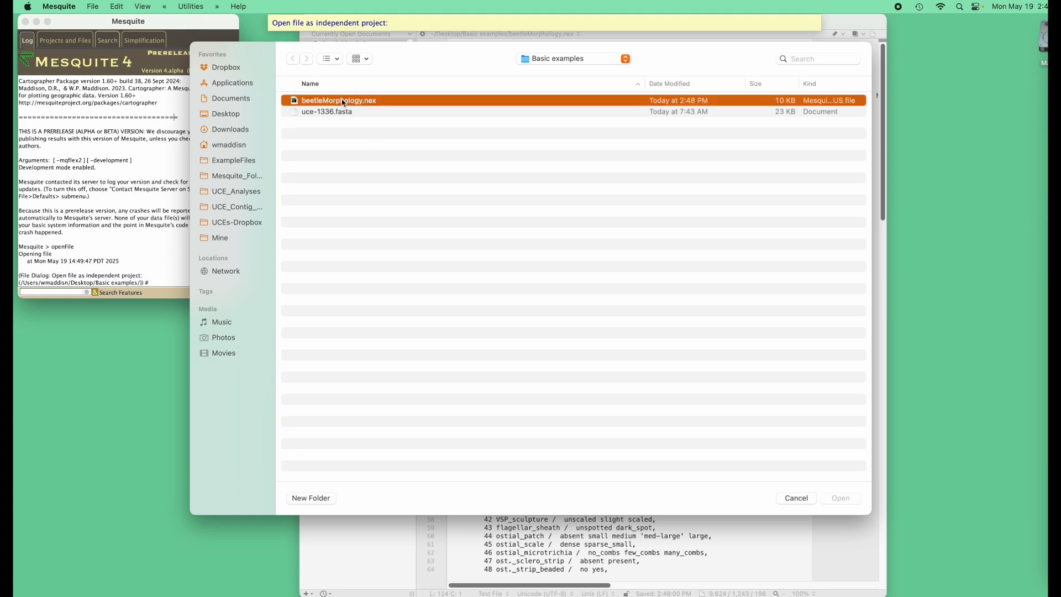
{"action": "double_click", "coordinate": [342, 102]}
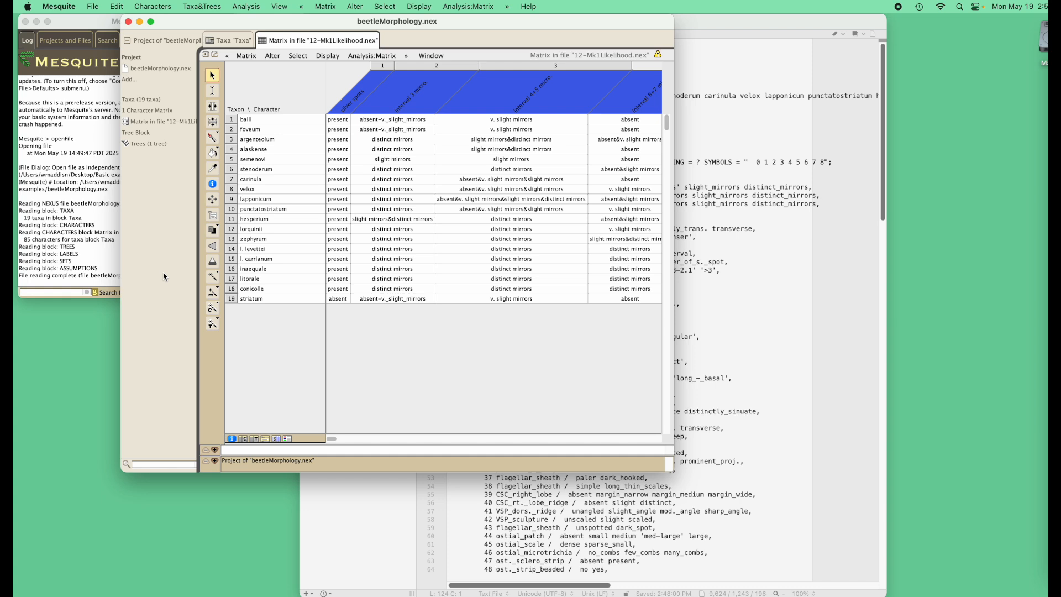
- Display the stored tree from the project's Trees block in a tree window
{"action": "left_click", "coordinate": [158, 145]}
{"action": "left_click", "coordinate": [139, 99]}
{"action": "left_click", "coordinate": [162, 144]}
{"action": "left_click", "coordinate": [162, 145]}
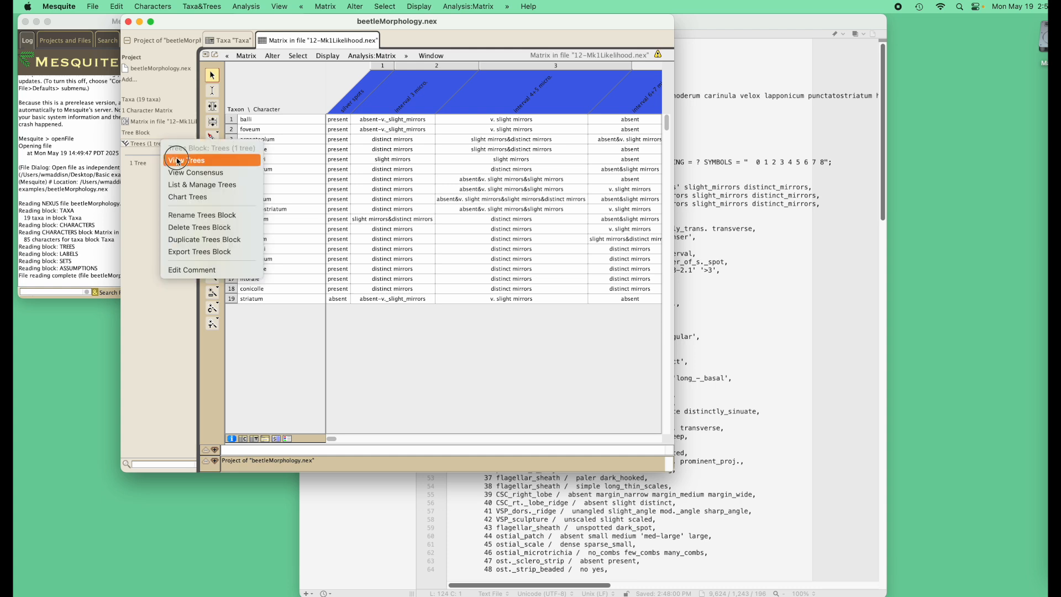
{"action": "left_click", "coordinate": [178, 161]}
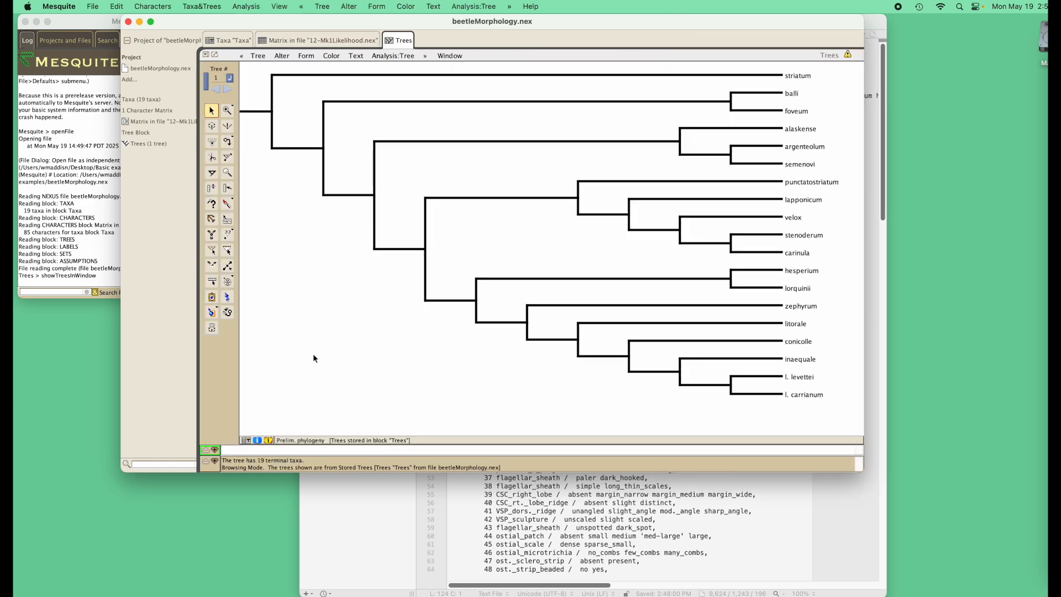
- Look briefly at the character matrix, and in the tree try moving the balli–foveum clade onto the alaskense clade's branch, undoing the move
{"action": "left_click", "coordinate": [332, 40]}
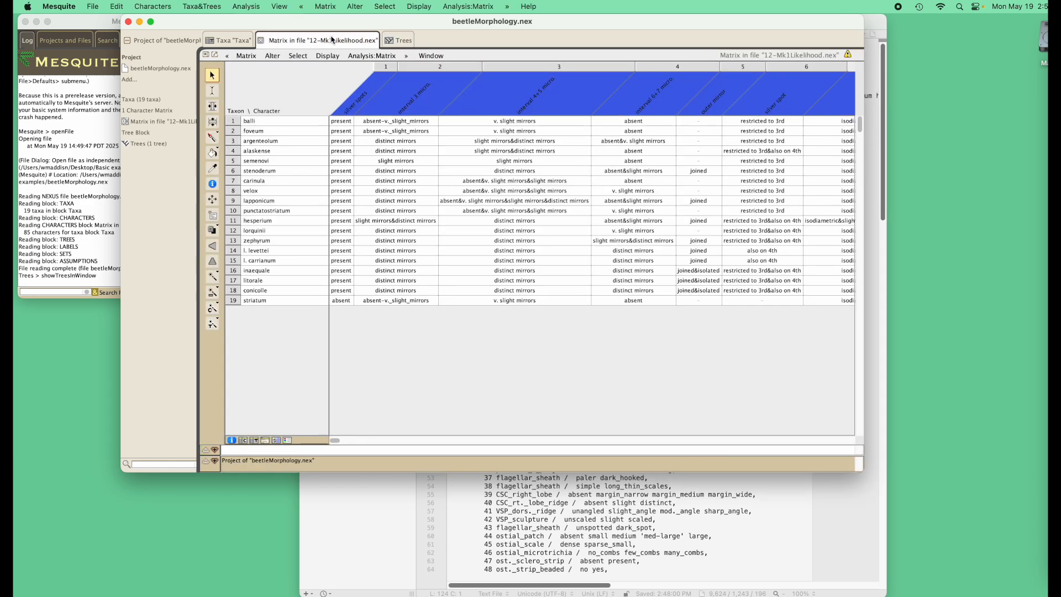
{"action": "left_click", "coordinate": [405, 41]}
{"action": "left_click_drag", "start_coordinate": [489, 103], "coordinate": [479, 138]}
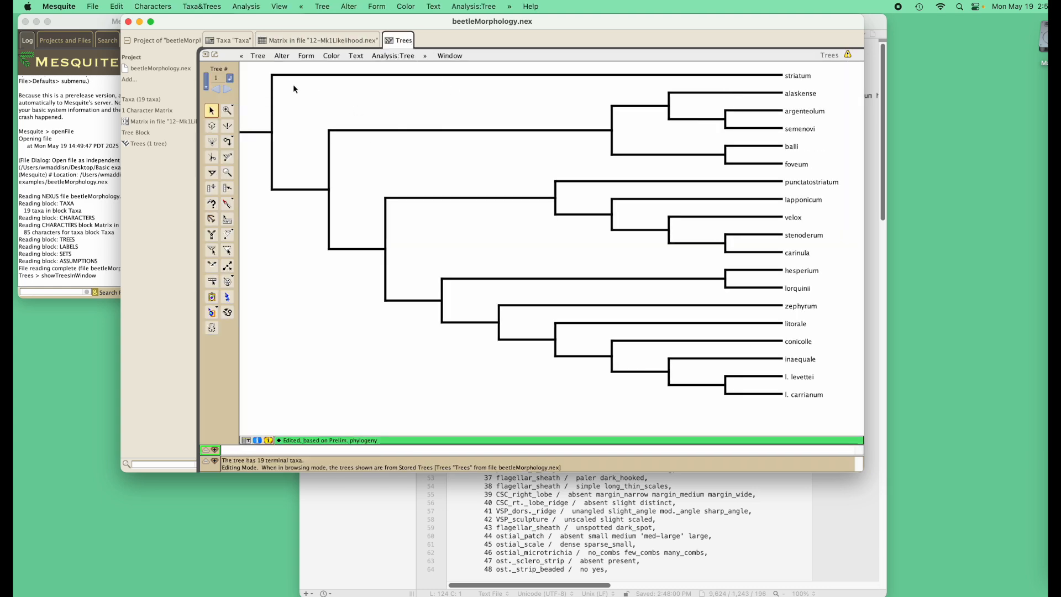
{"action": "key", "text": "super+z"}
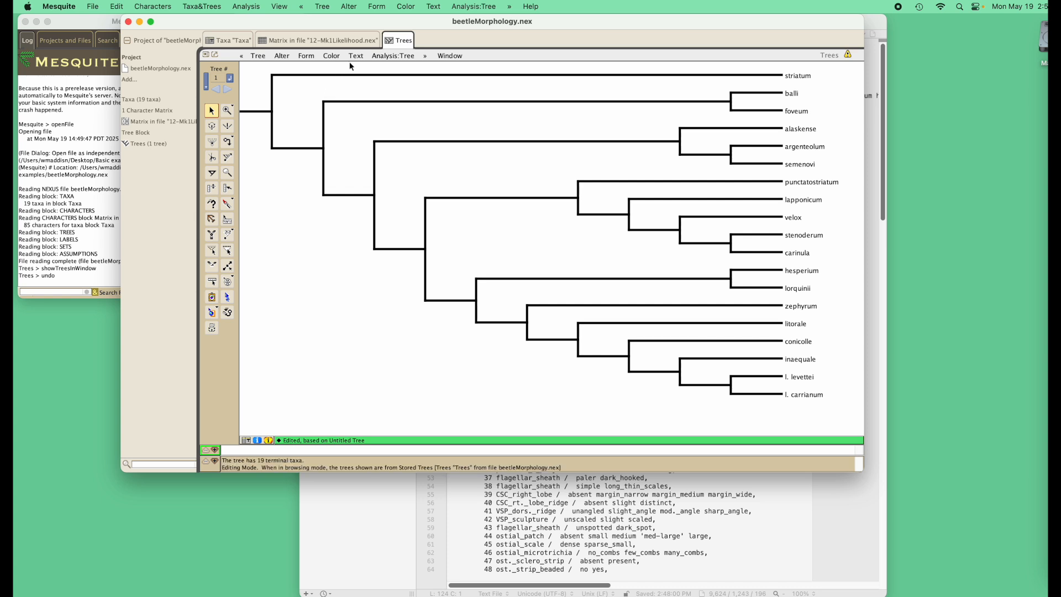
- Reconstruct ancestral states on the tree using the Parsimony Ancestral States method
{"action": "left_click", "coordinate": [394, 58]}
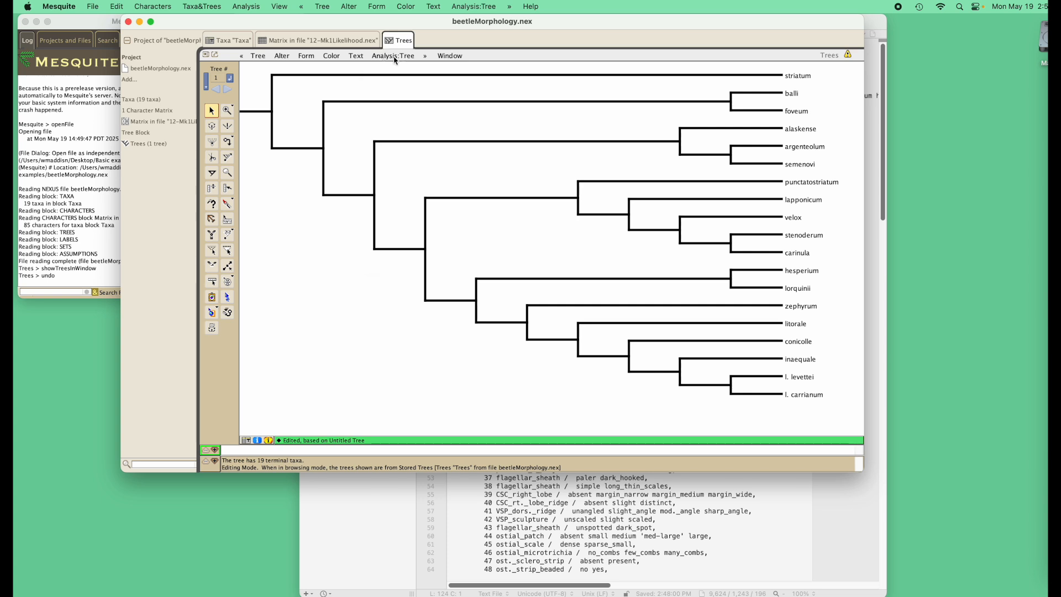
{"action": "left_click", "coordinate": [394, 101]}
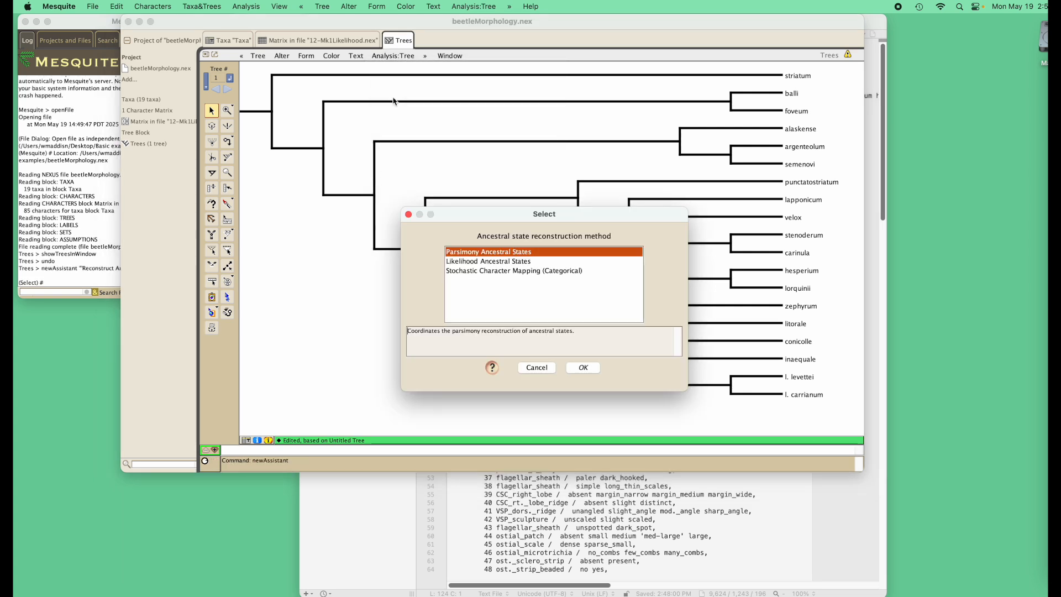
{"action": "left_click", "coordinate": [583, 367]}
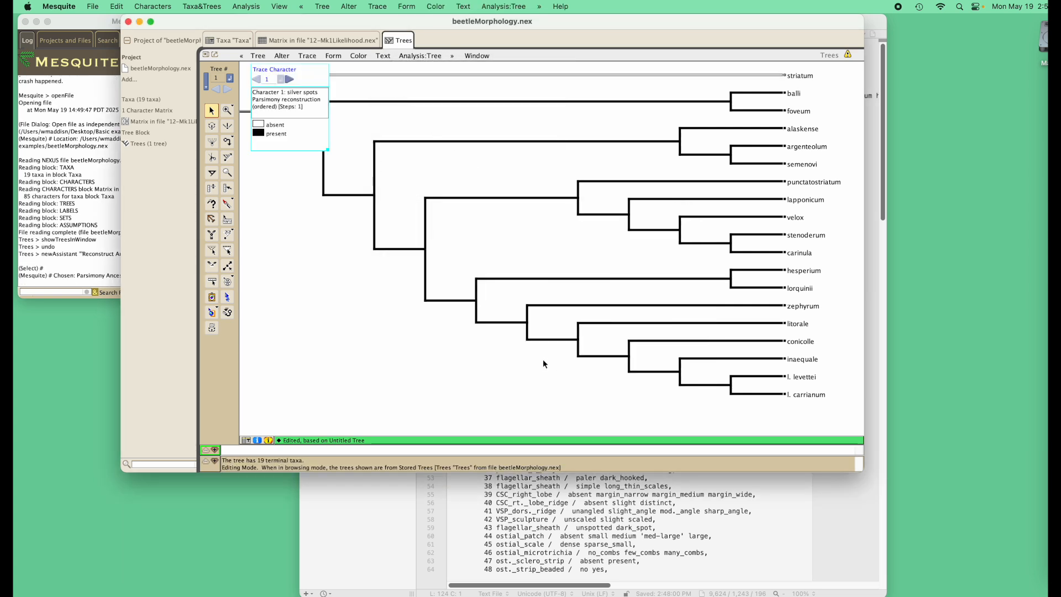
- Move the Trace Character legend to the empty area below the tree's root and advance the trace to character 3
{"action": "left_click_drag", "start_coordinate": [297, 121], "coordinate": [297, 260]}
{"action": "left_click", "coordinate": [282, 266]}
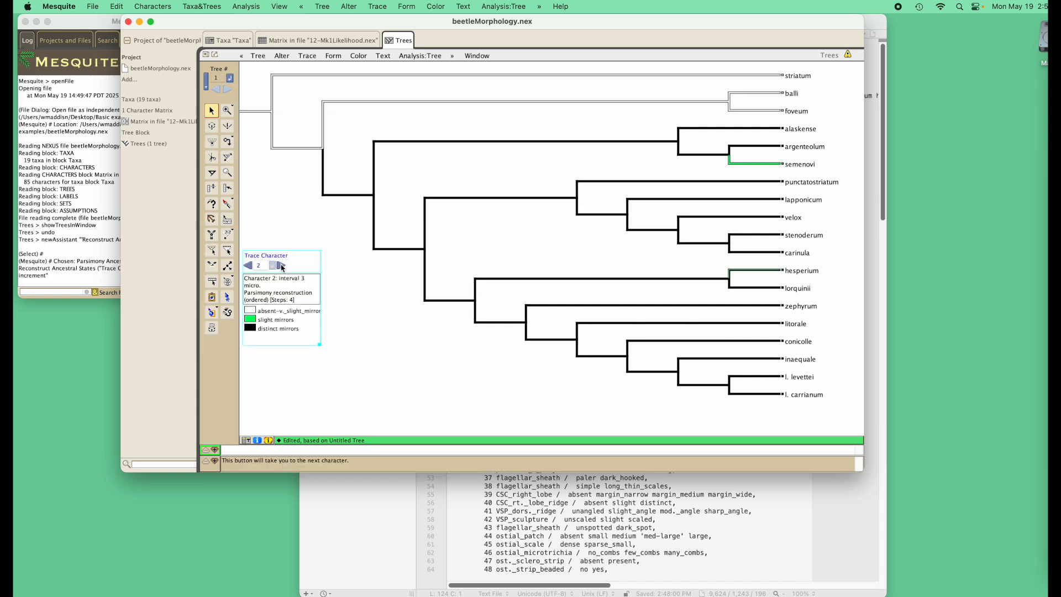
{"action": "left_click", "coordinate": [281, 266]}
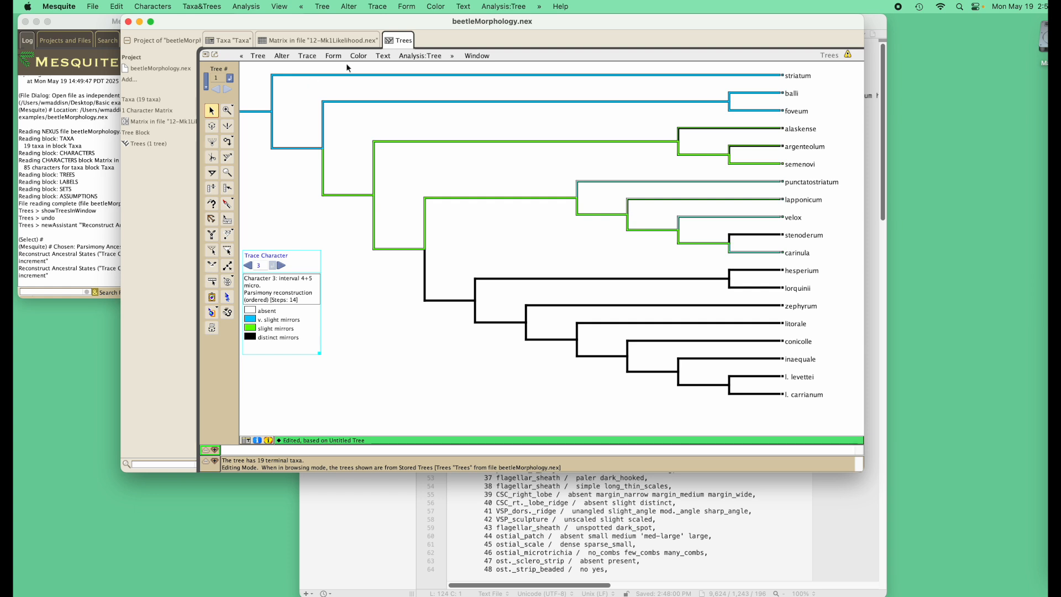
- Change the tree form to Balls & Sticks and advance the traced character to character 5, outer mirror
{"action": "left_click", "coordinate": [334, 56]}
{"action": "mouse_move", "coordinate": [341, 70]}
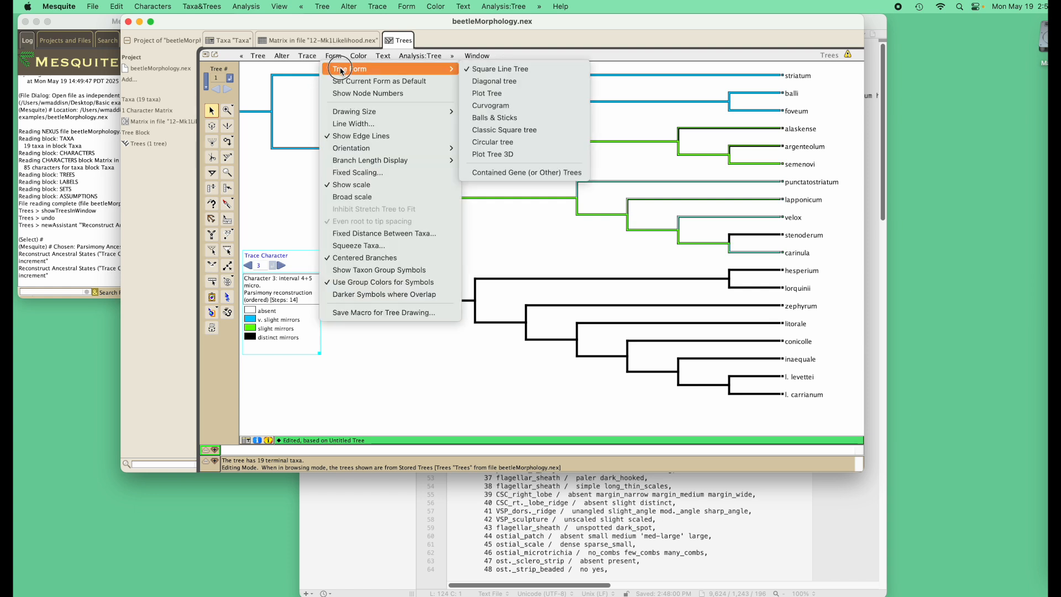
{"action": "left_click", "coordinate": [485, 117]}
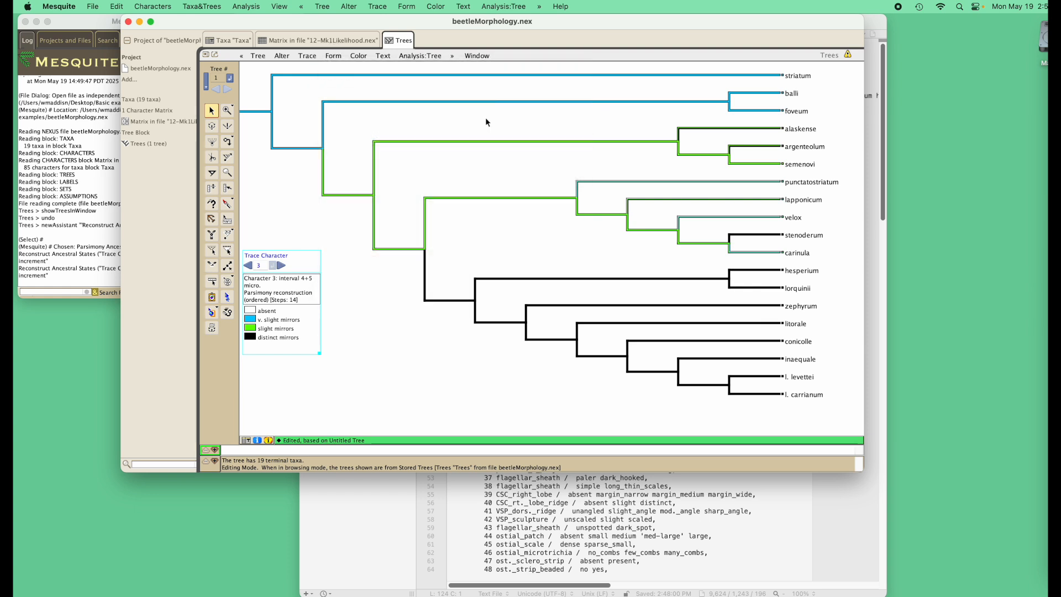
{"action": "left_click", "coordinate": [282, 265]}
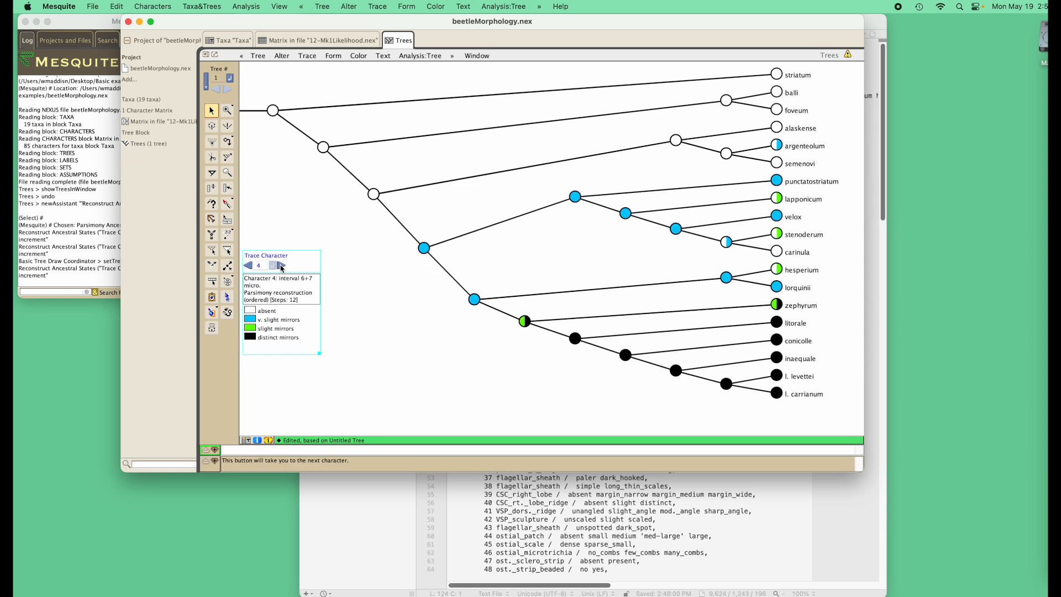
{"action": "left_click", "coordinate": [281, 266]}
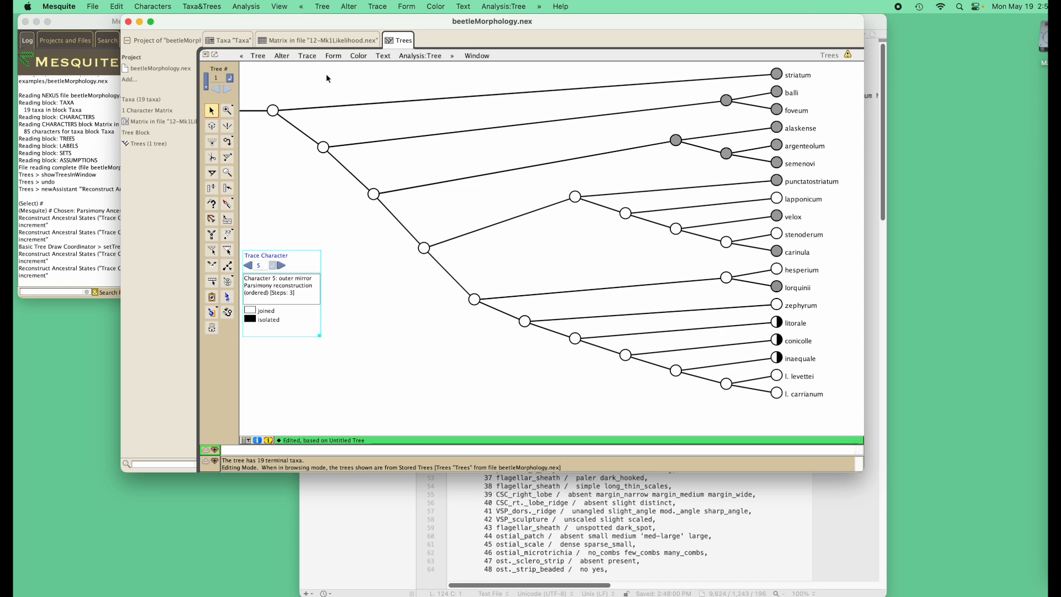
- Set the tree's orientation to Up
{"action": "left_click", "coordinate": [283, 56]}
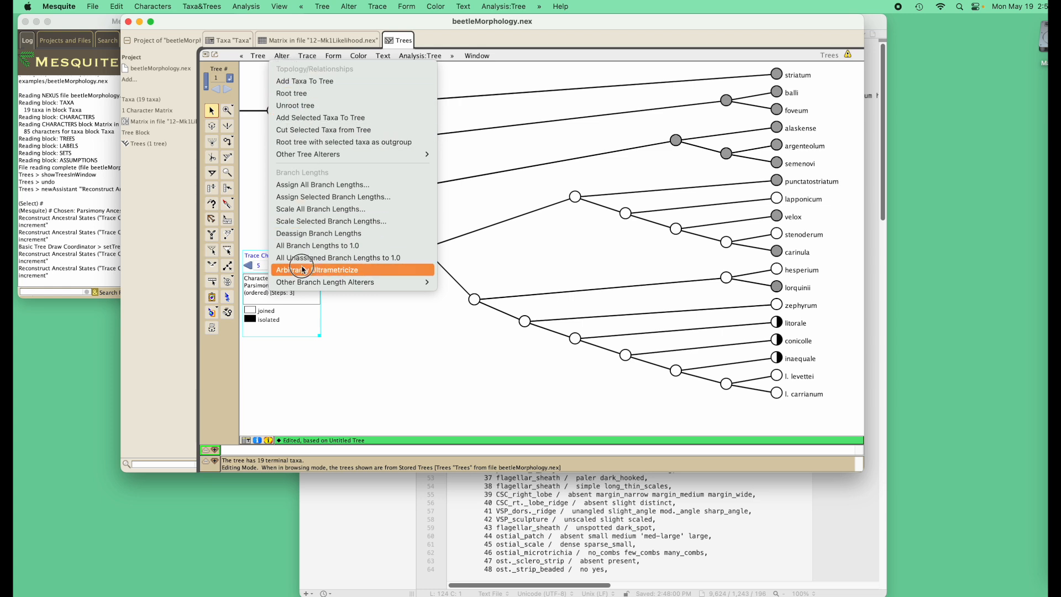
{"action": "left_click", "coordinate": [407, 367]}
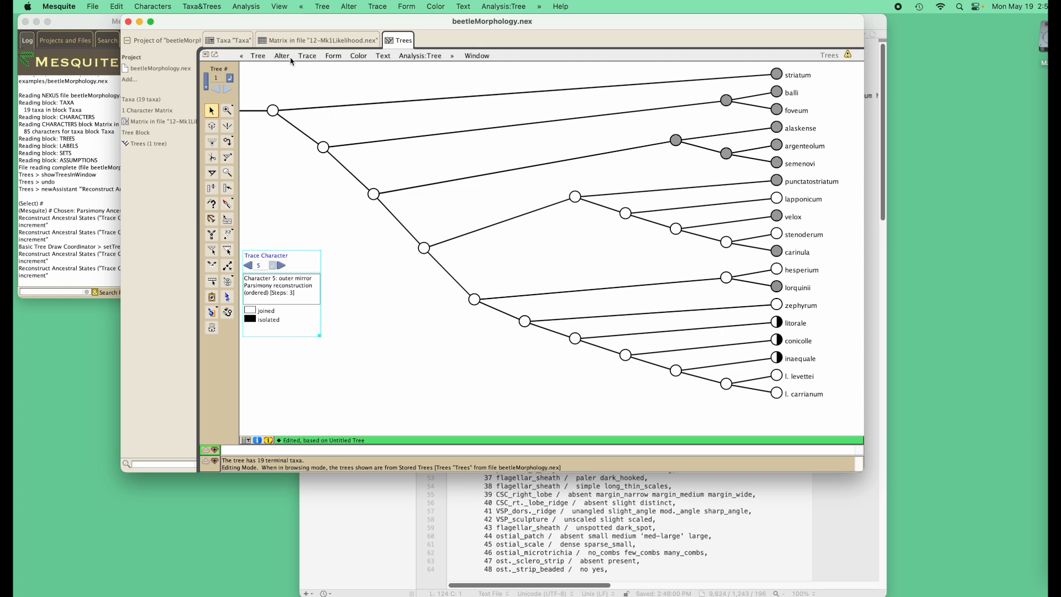
{"action": "left_click", "coordinate": [335, 56]}
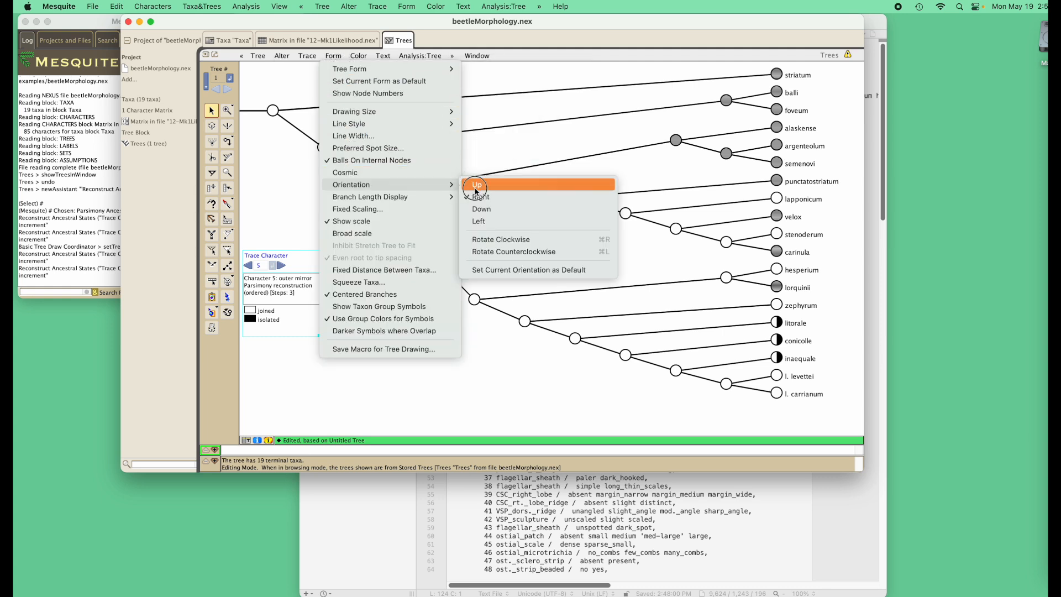
{"action": "left_click", "coordinate": [475, 189]}
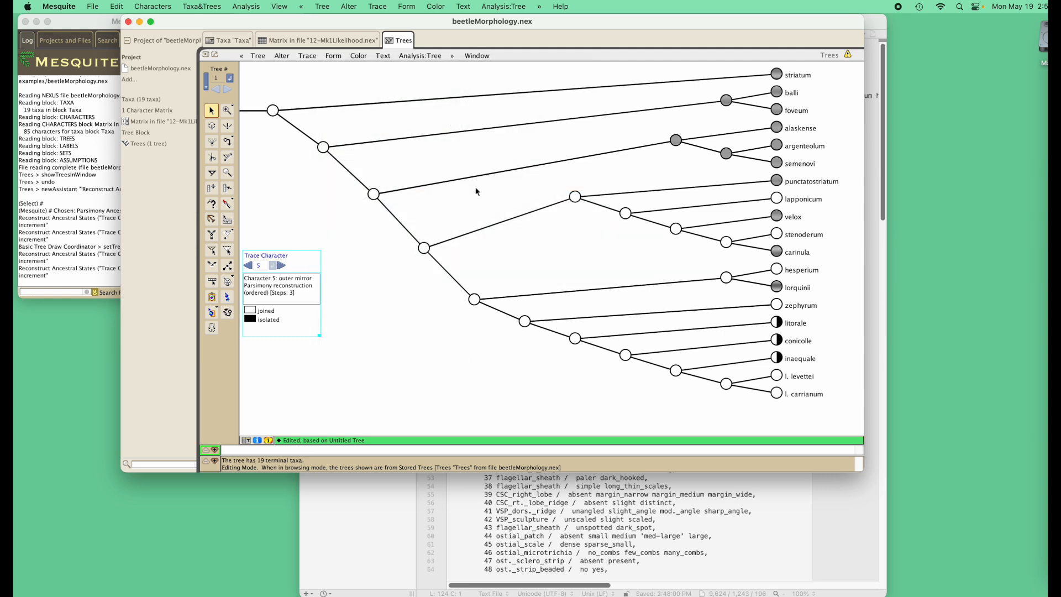
- Set the tree window's background color to Goldenrod
{"action": "left_click", "coordinate": [358, 56]}
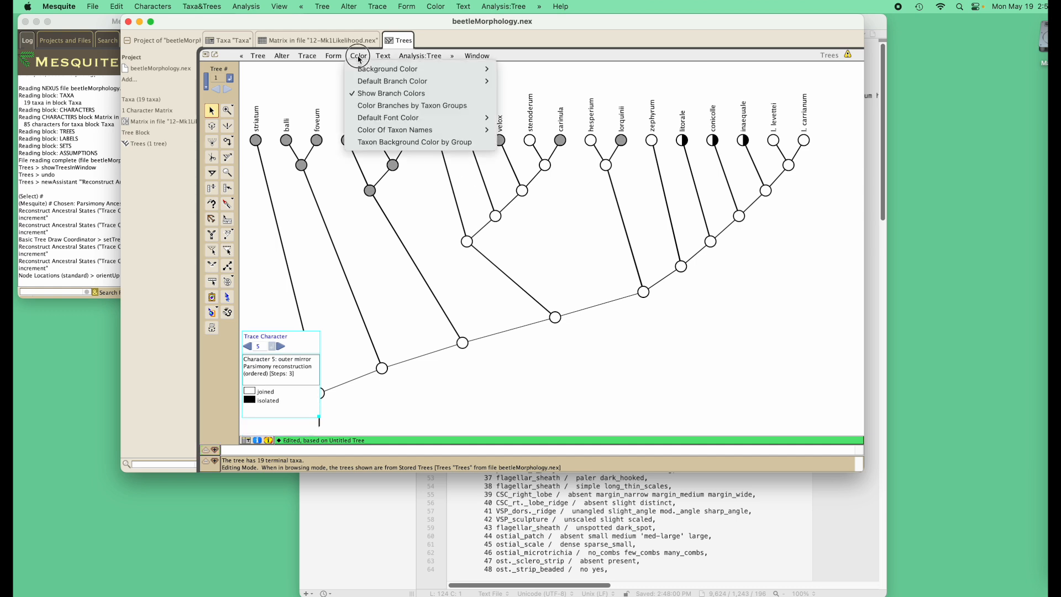
{"action": "mouse_move", "coordinate": [409, 68]}
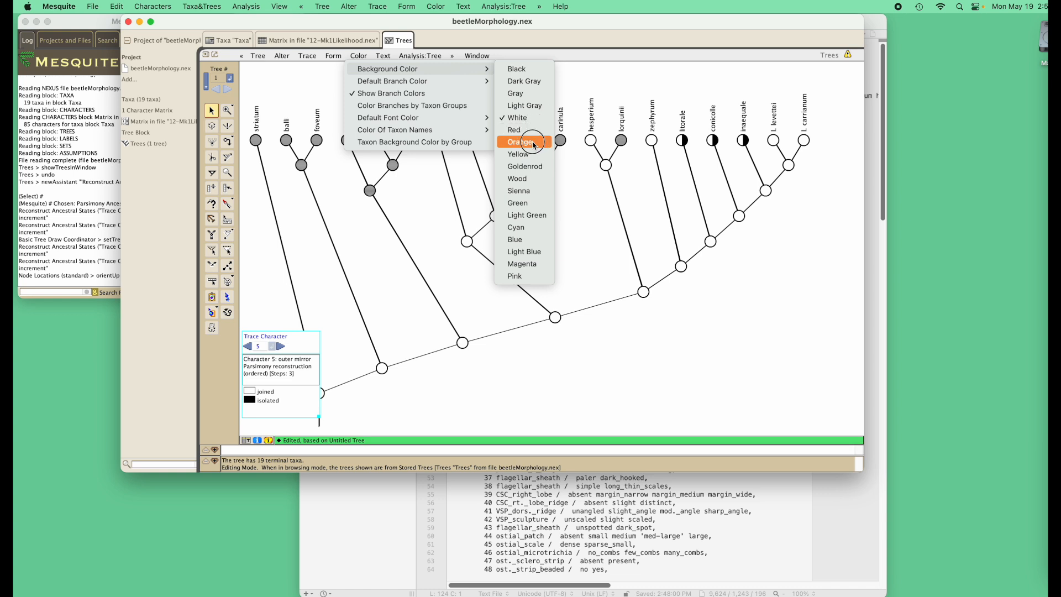
{"action": "left_click", "coordinate": [529, 167]}
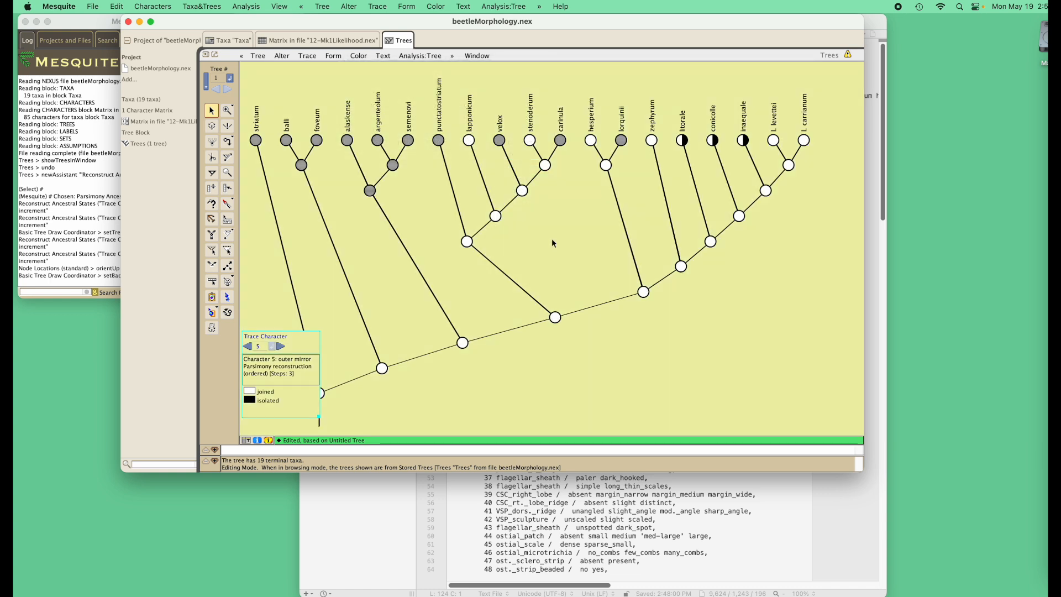
- Set the angle of the taxon names on the tree to 45 degrees
{"action": "left_click", "coordinate": [384, 57]}
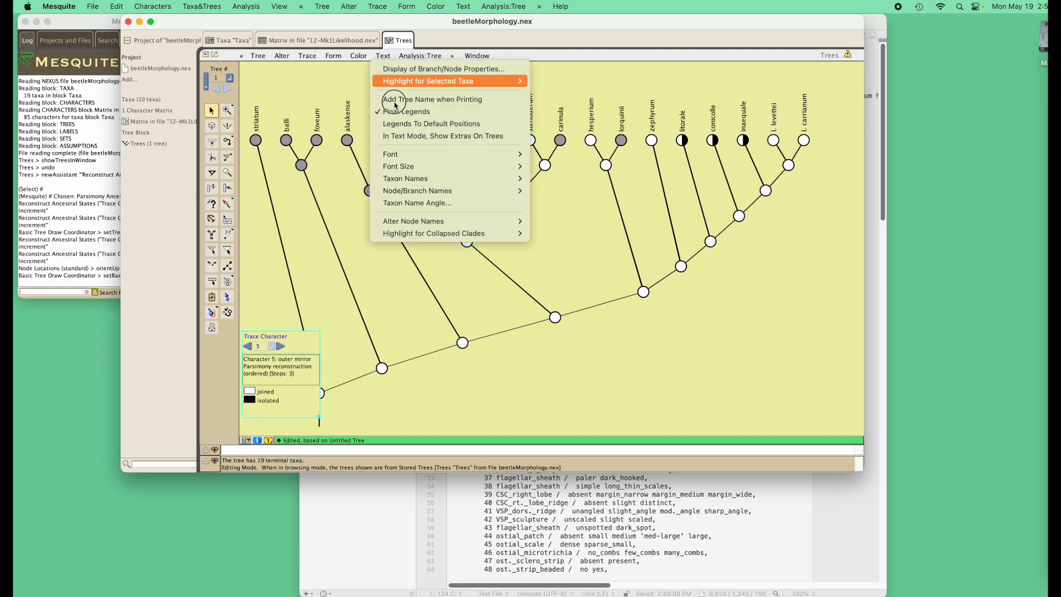
{"action": "left_click", "coordinate": [408, 203]}
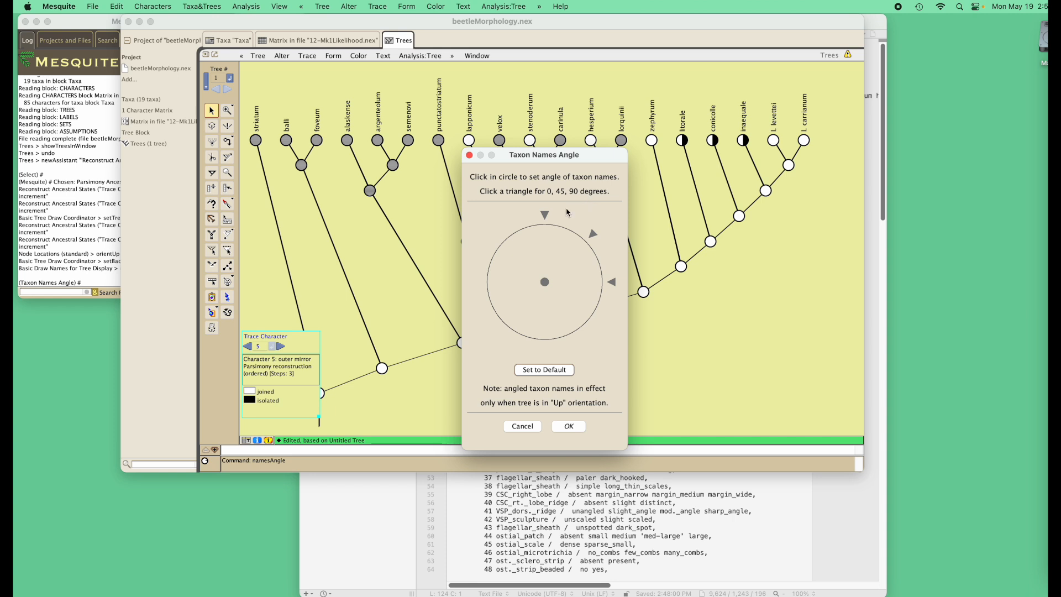
{"action": "left_click", "coordinate": [592, 235]}
{"action": "left_click", "coordinate": [568, 427]}
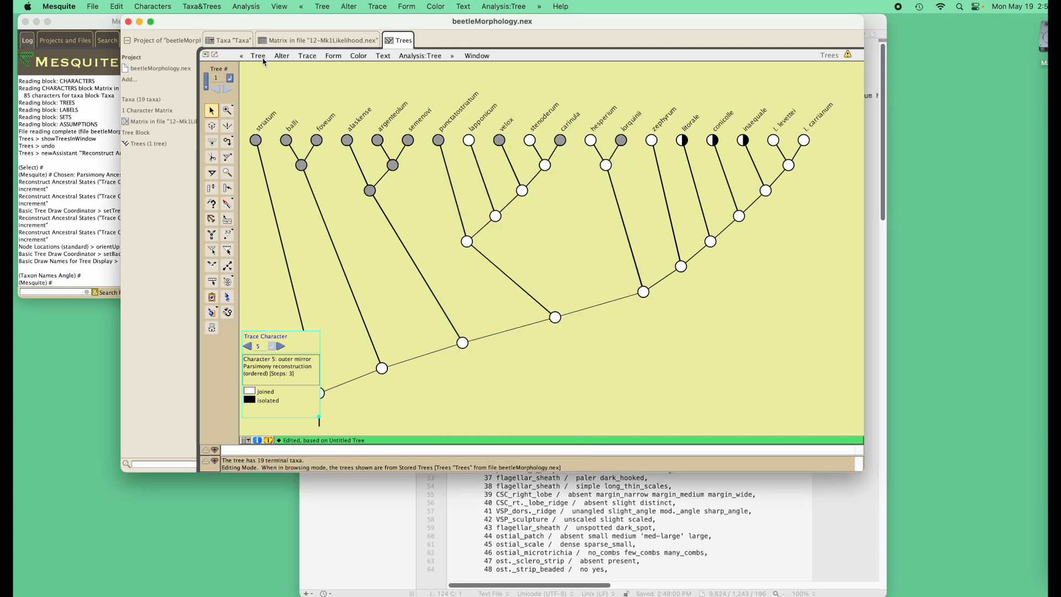
{"action": "left_click", "coordinate": [147, 145]}
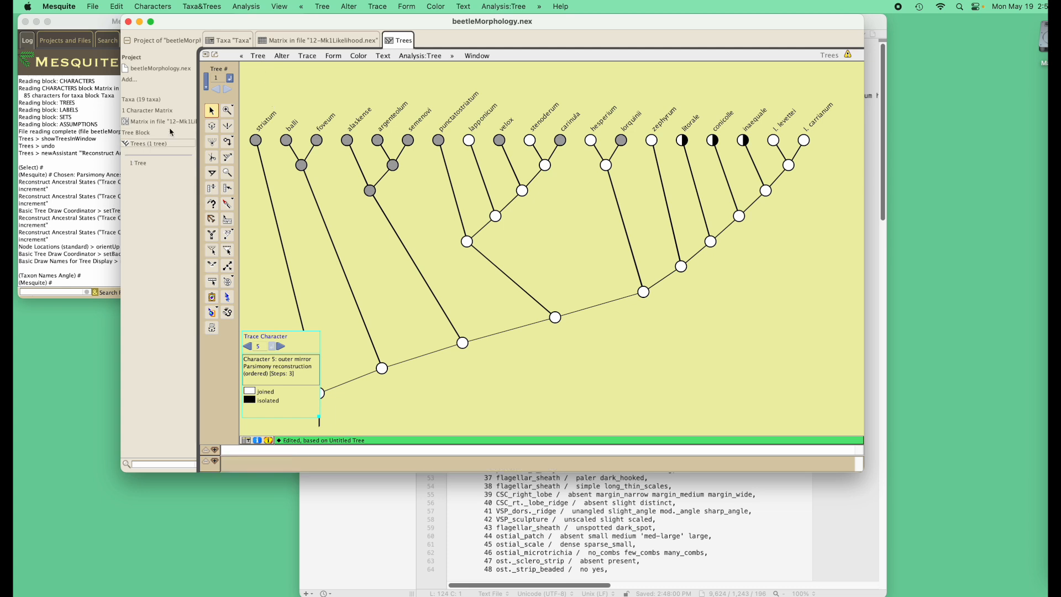
{"action": "left_click", "coordinate": [258, 56]}
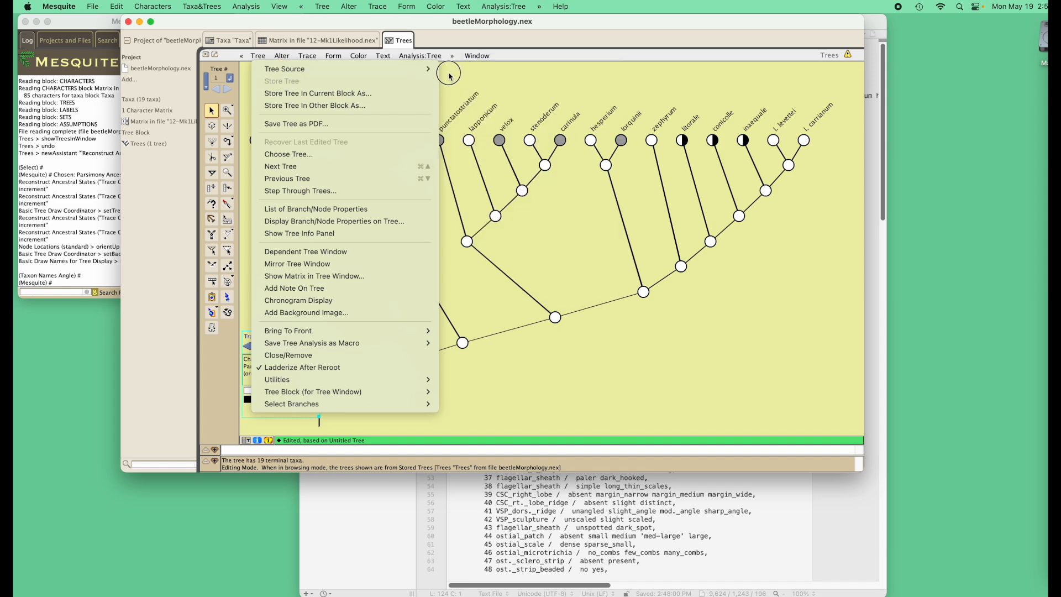
{"action": "mouse_move", "coordinate": [420, 69]}
{"action": "mouse_move", "coordinate": [580, 94]}
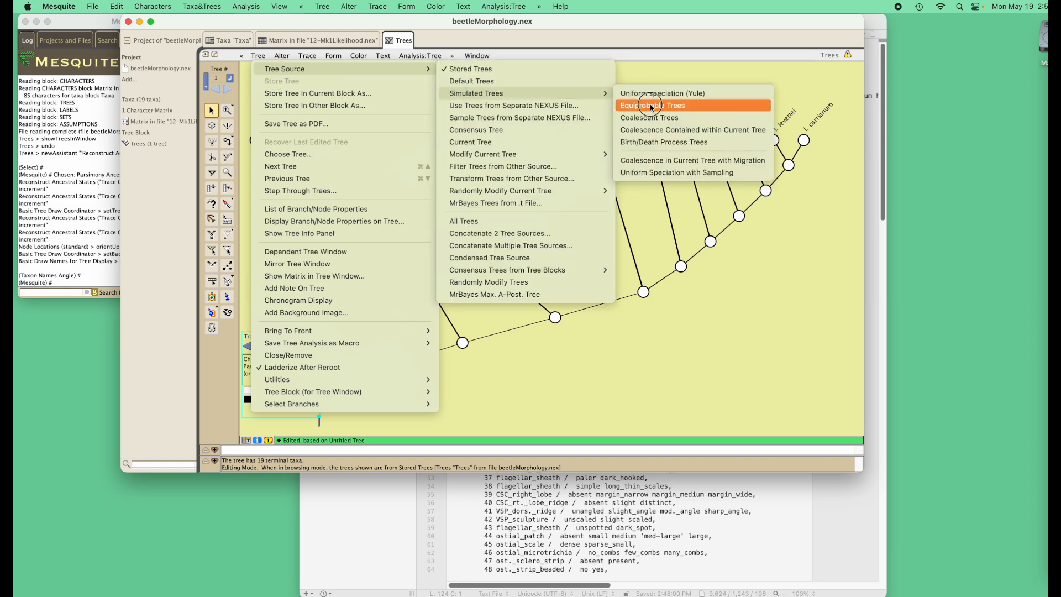
{"action": "left_click", "coordinate": [639, 145]}
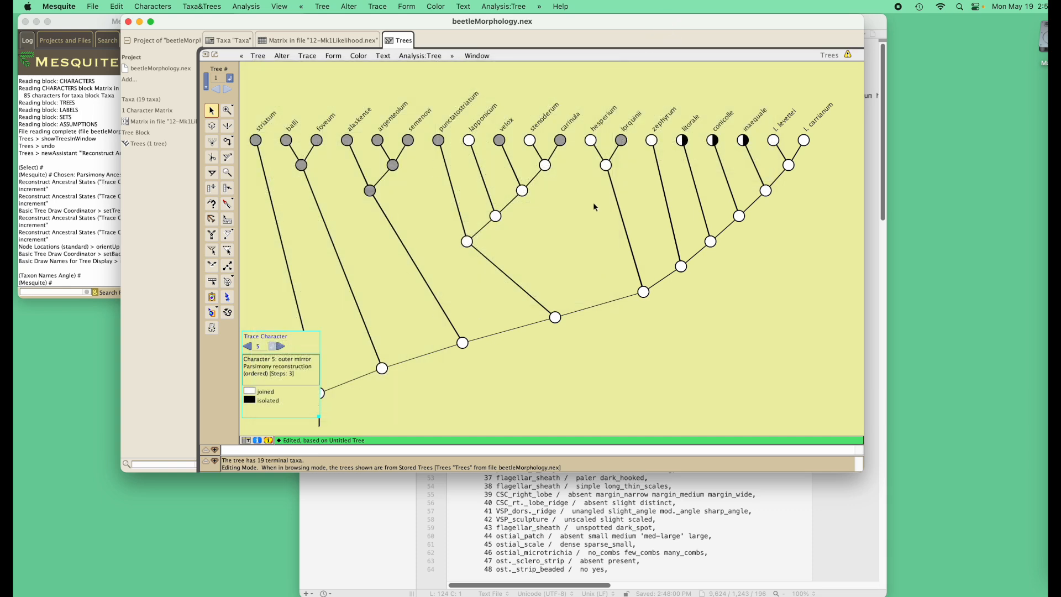
- Remove the background color from the character names in the matrix by setting it to No Color
{"action": "left_click", "coordinate": [314, 42]}
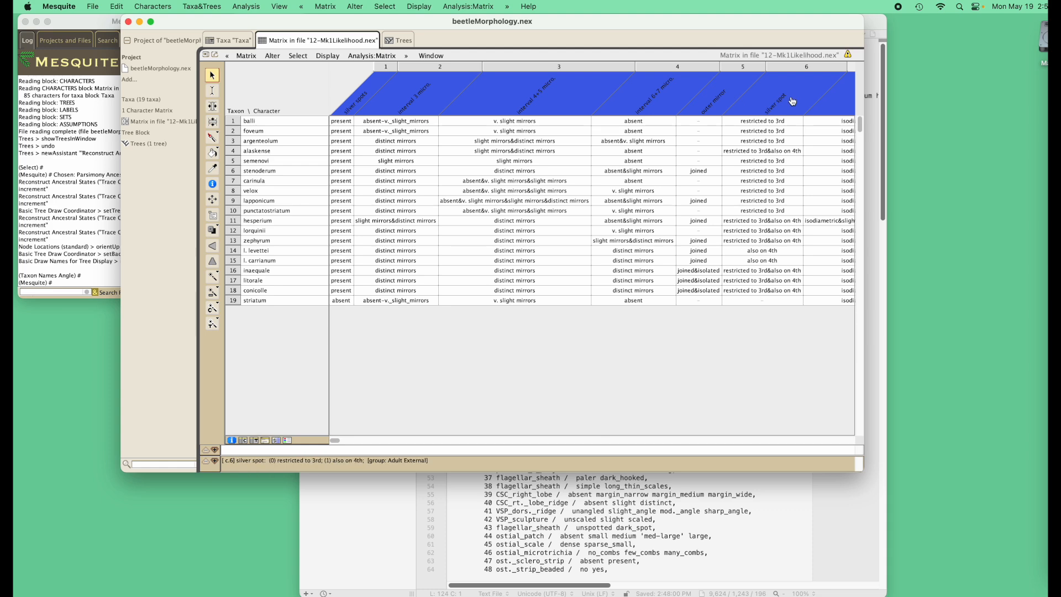
{"action": "left_click", "coordinate": [328, 57]}
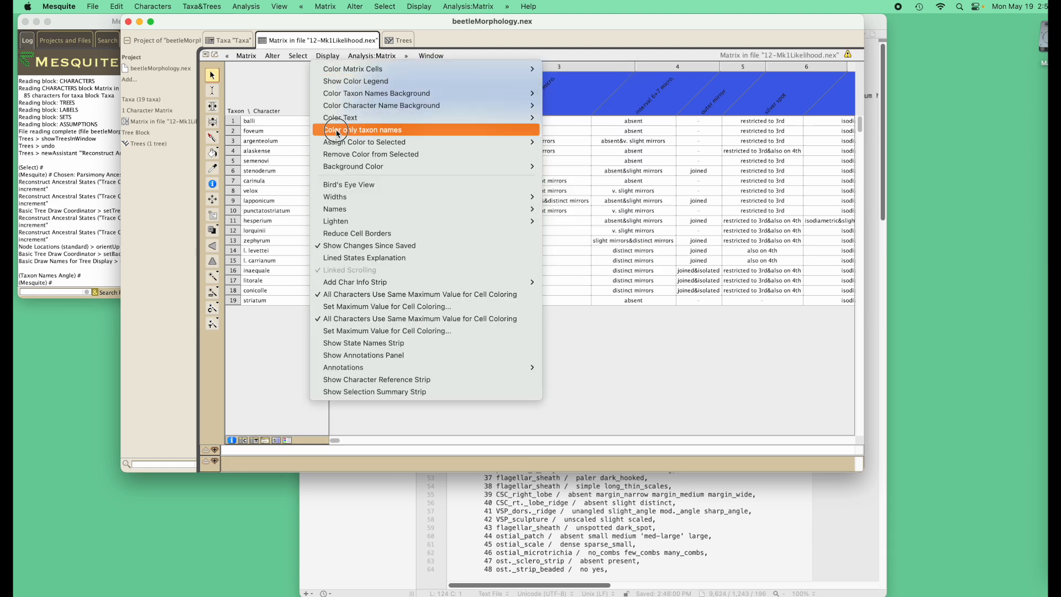
{"action": "mouse_move", "coordinate": [497, 105]}
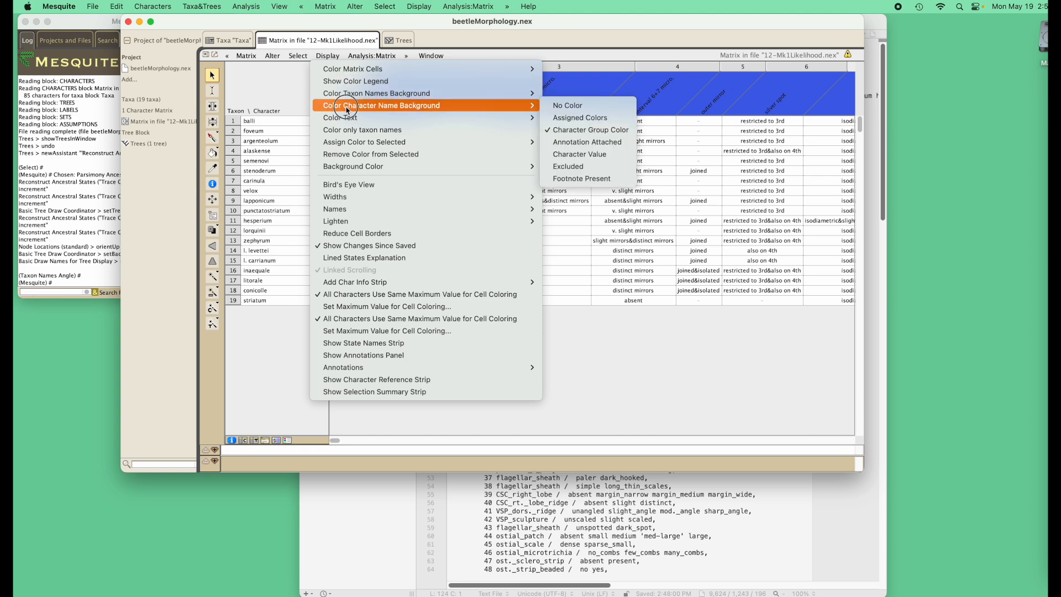
{"action": "left_click", "coordinate": [589, 106]}
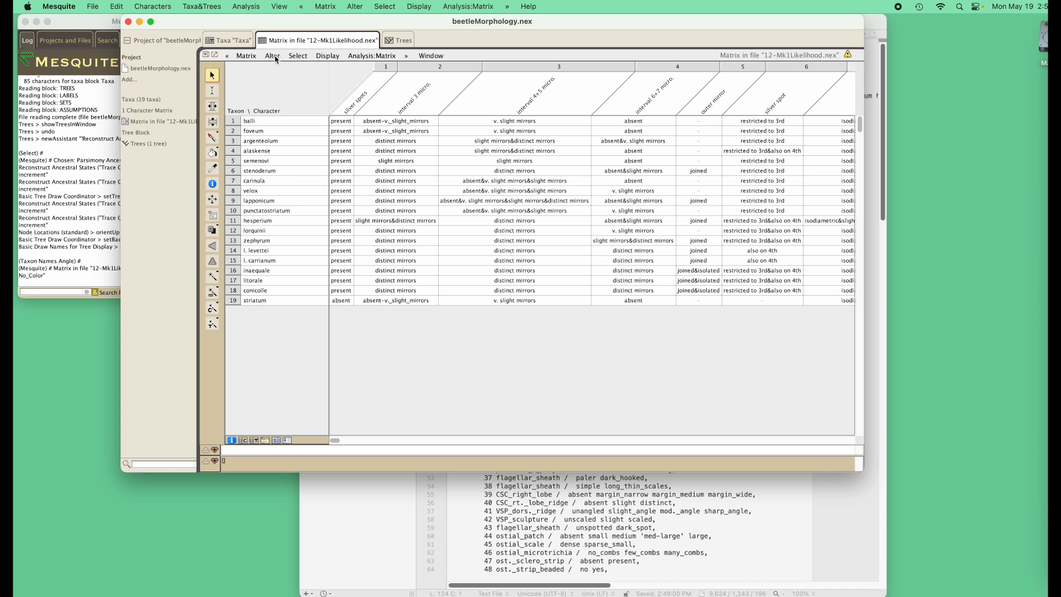
- Open the state names editor for the character matrix and bring up the taxa list with its Group column
{"action": "left_click", "coordinate": [246, 56]}
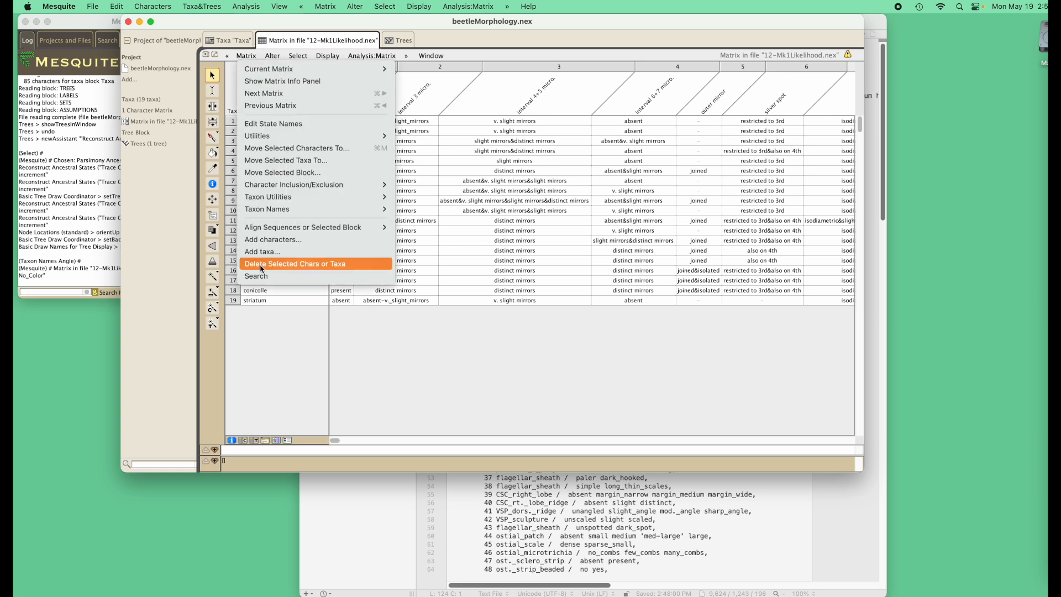
{"action": "left_click", "coordinate": [305, 128]}
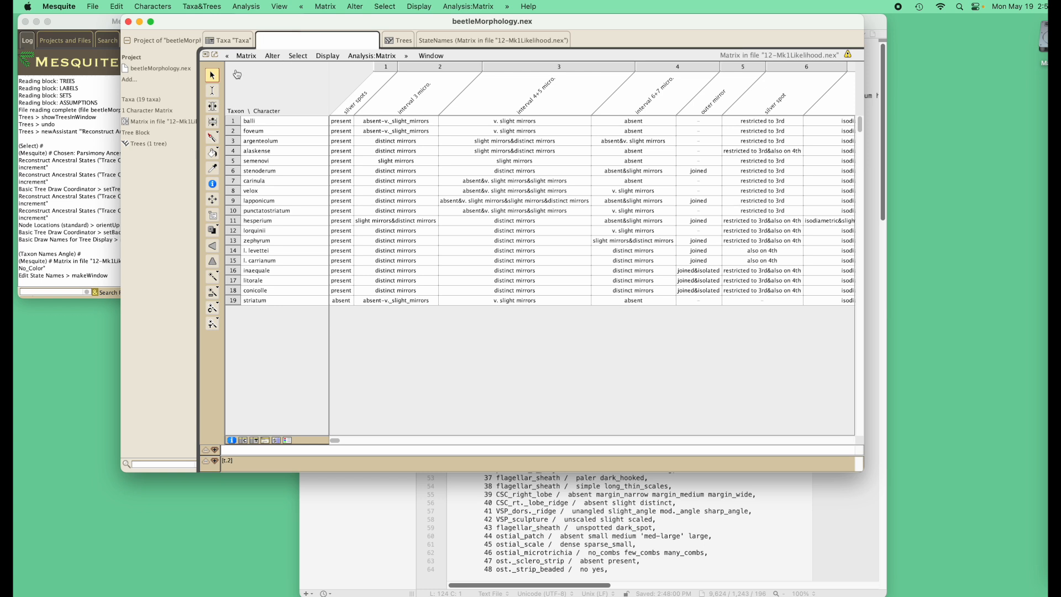
{"action": "left_click", "coordinate": [233, 41]}
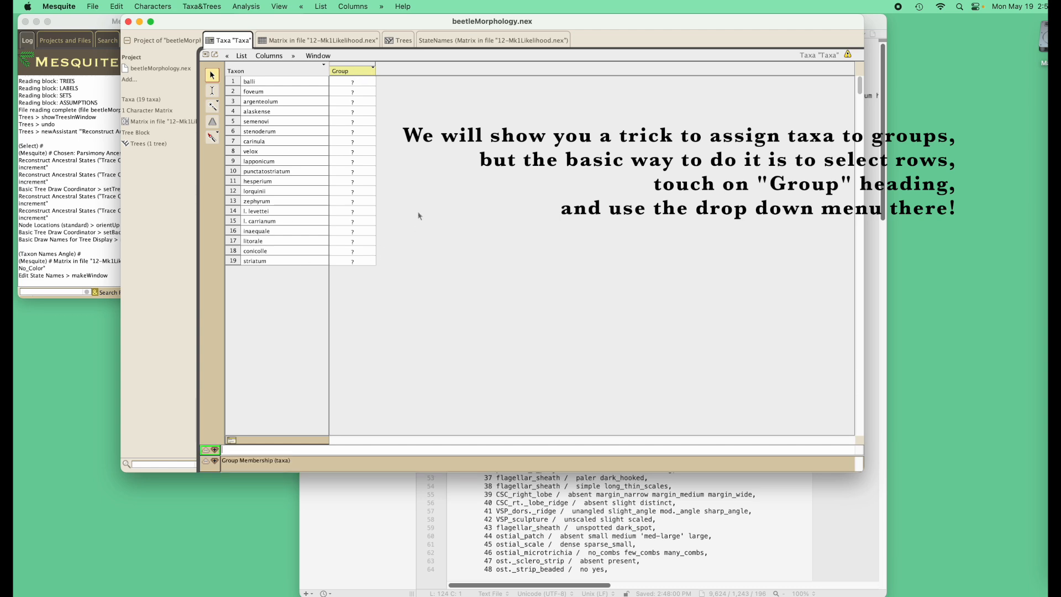
- Create a new light green taxon group named "Green clade" for the tree's clade from hesperium to l. carrianum
{"action": "left_click", "coordinate": [403, 41]}
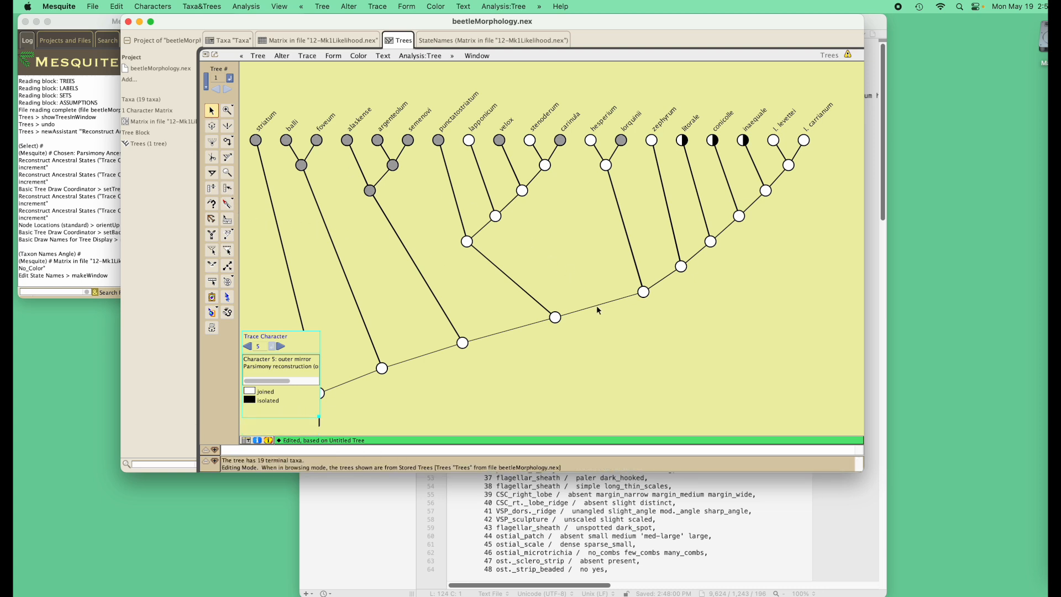
{"action": "left_click", "coordinate": [643, 293]}
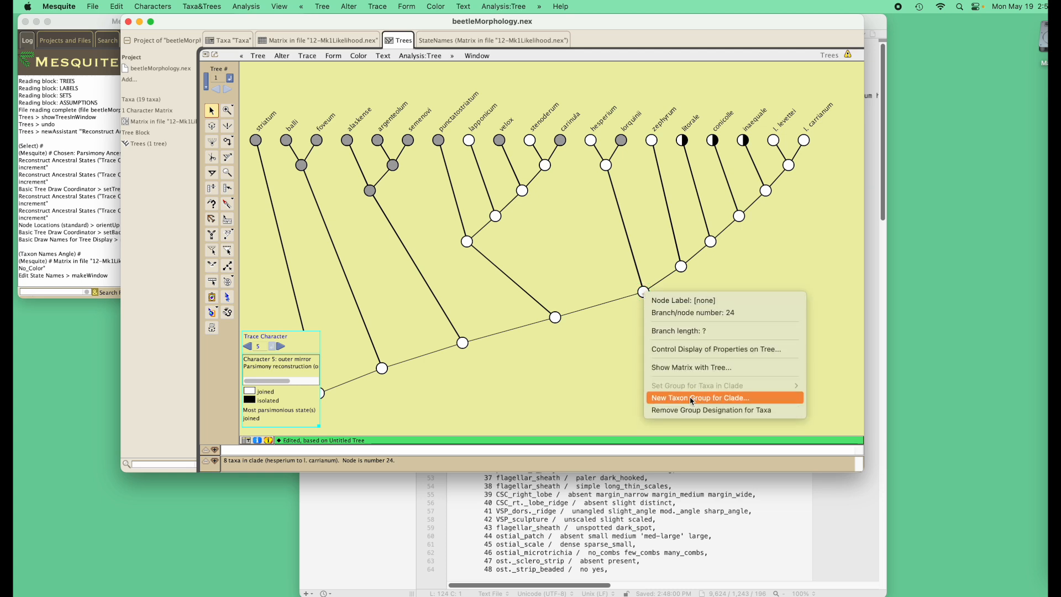
{"action": "left_click", "coordinate": [692, 398]}
{"action": "left_click", "coordinate": [487, 307]}
{"action": "left_click", "coordinate": [476, 195]}
{"action": "triple_click", "coordinate": [517, 196]}
{"action": "type", "text": "Green clade"}
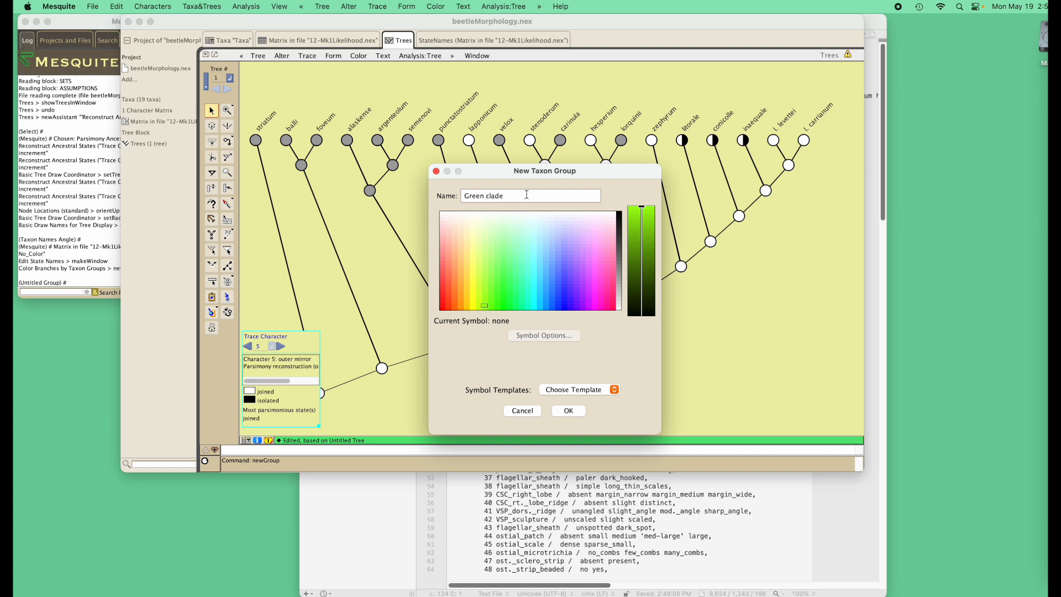
{"action": "left_click", "coordinate": [570, 412]}
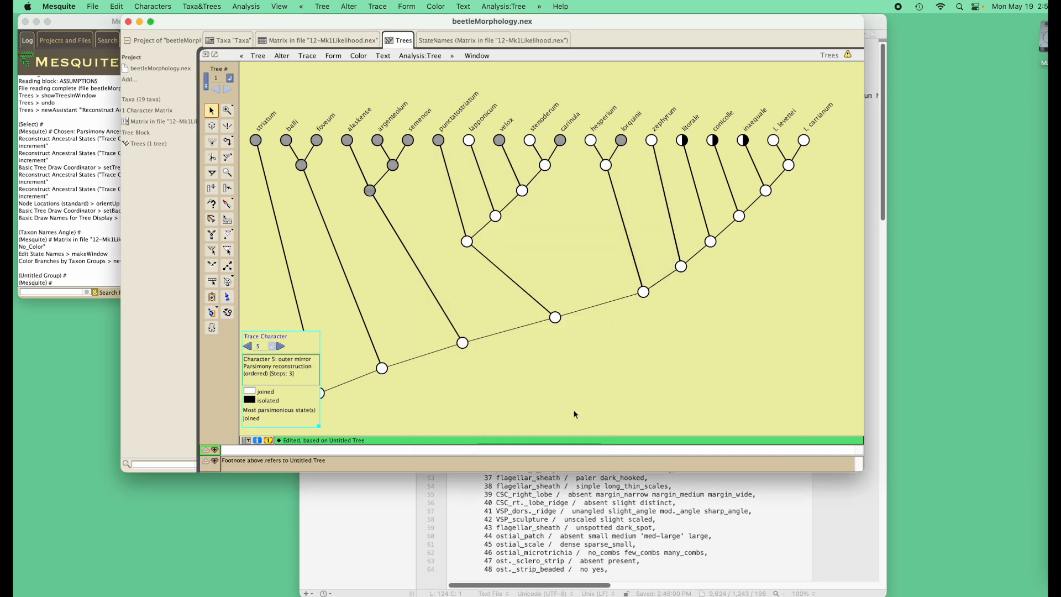
- Check the group assignments in the taxa list and view the matrix's state names table
{"action": "left_click", "coordinate": [231, 40]}
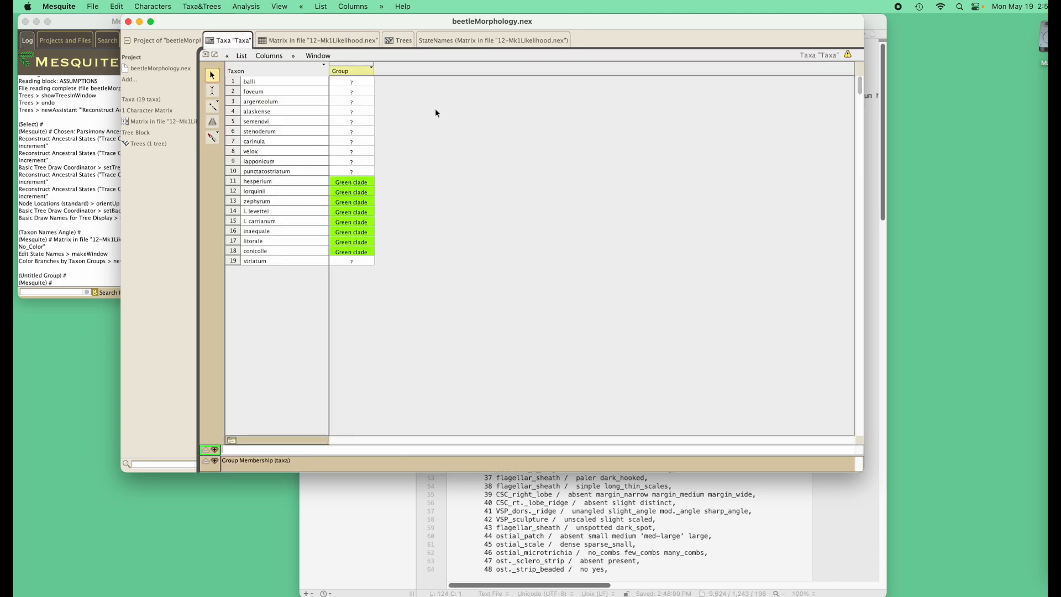
{"action": "left_click", "coordinate": [493, 43]}
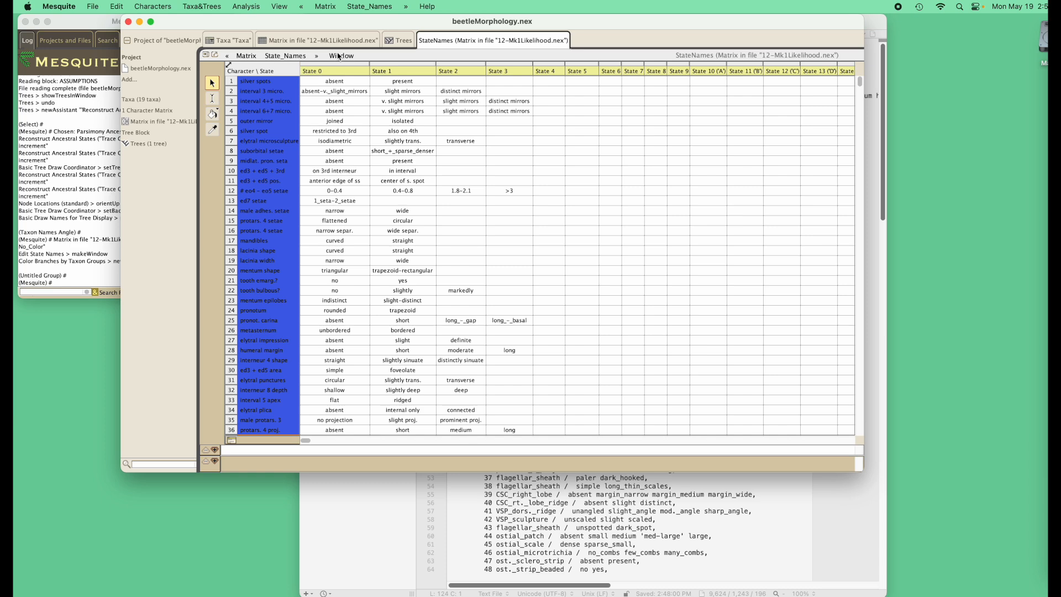
- Close the ancestral state trace on the tree
{"action": "left_click", "coordinate": [404, 41]}
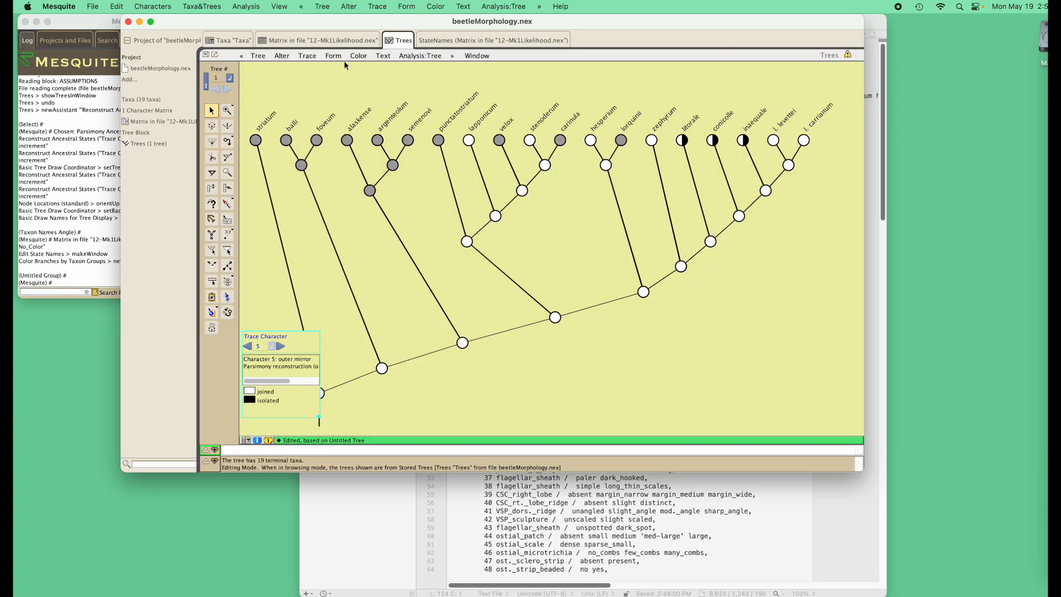
{"action": "left_click", "coordinate": [307, 56]}
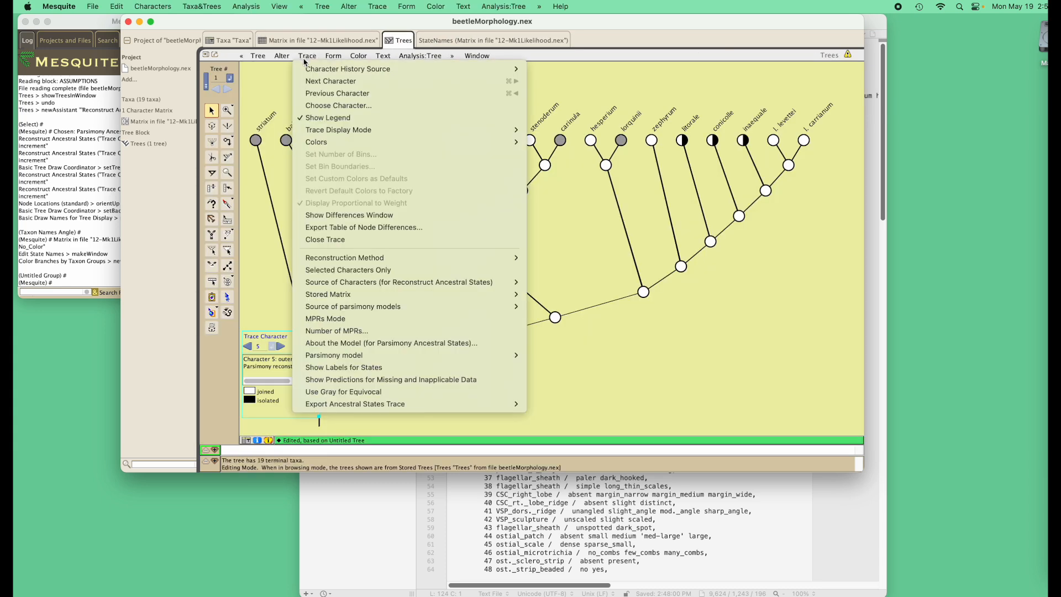
{"action": "left_click", "coordinate": [339, 240]}
- Color the tree's branches by taxon groups
{"action": "left_click", "coordinate": [356, 56]}
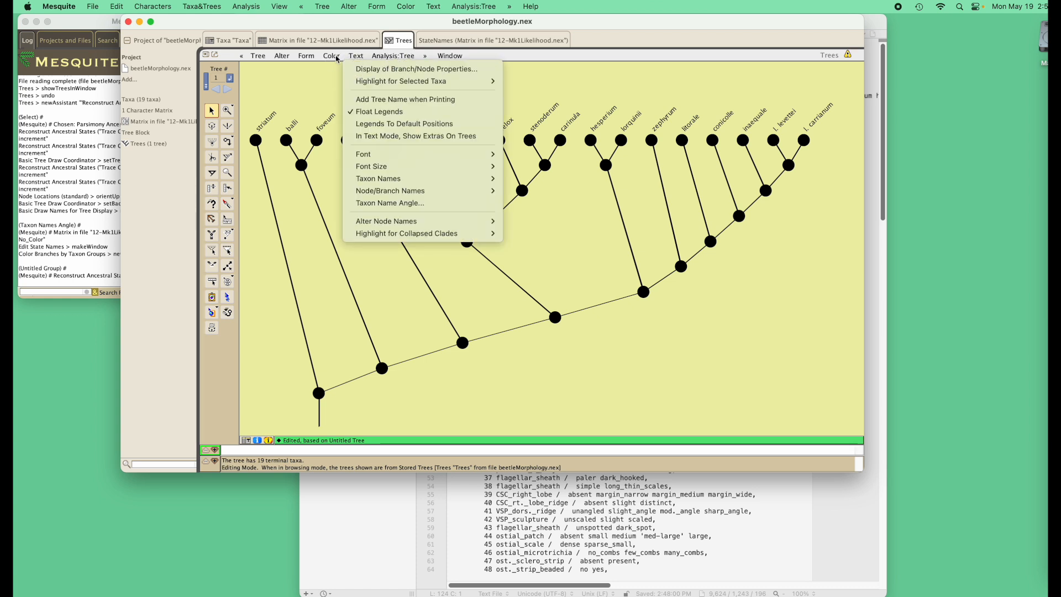
{"action": "mouse_move", "coordinate": [332, 56]}
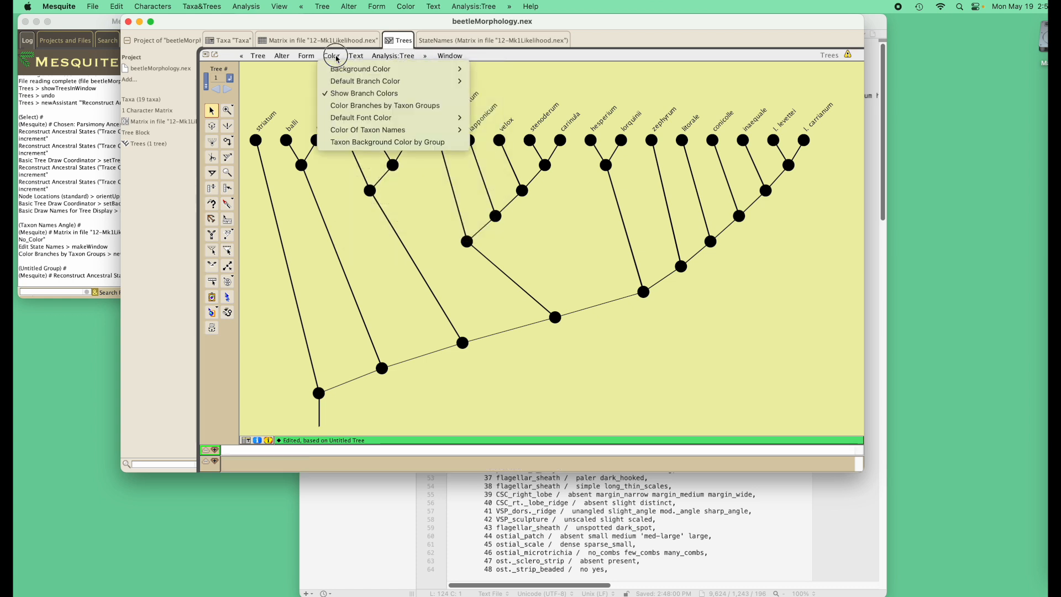
{"action": "left_click", "coordinate": [351, 105]}
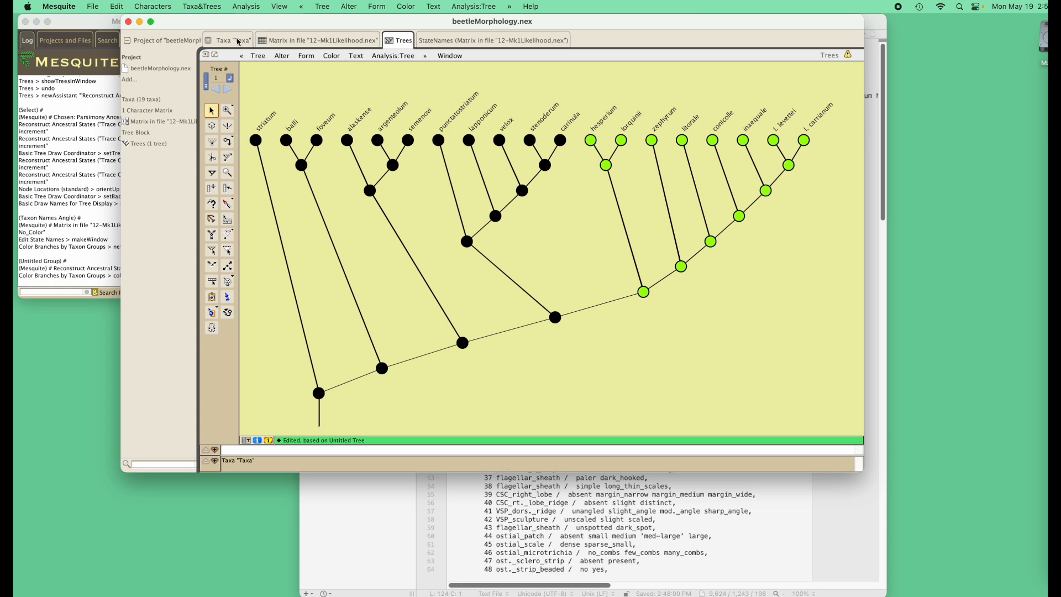
- Add an Alternative Names column to the taxa list and fill it with the current taxon names
{"action": "left_click", "coordinate": [238, 41]}
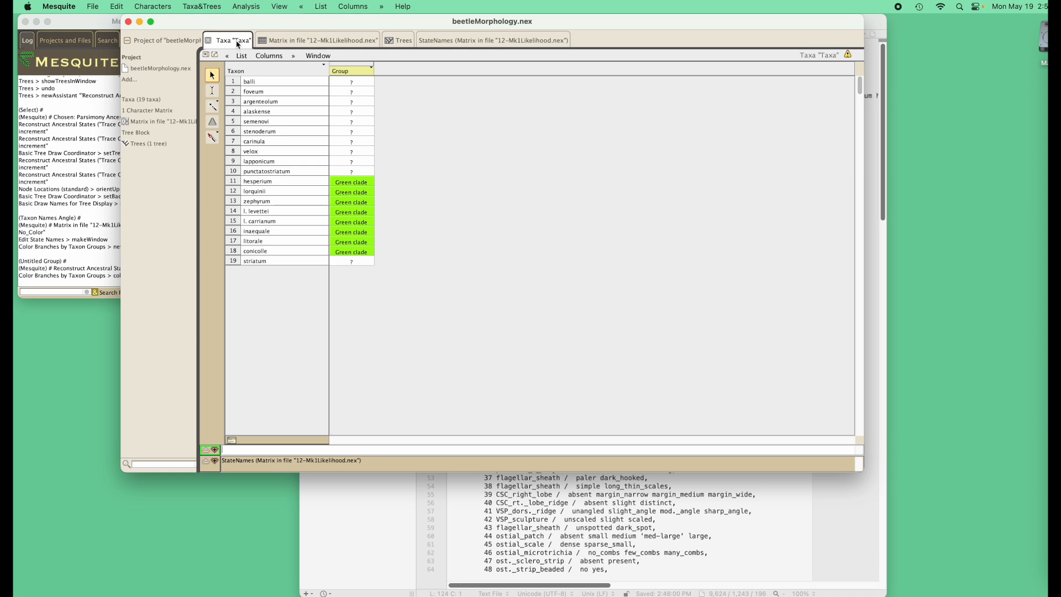
{"action": "left_click", "coordinate": [242, 56]}
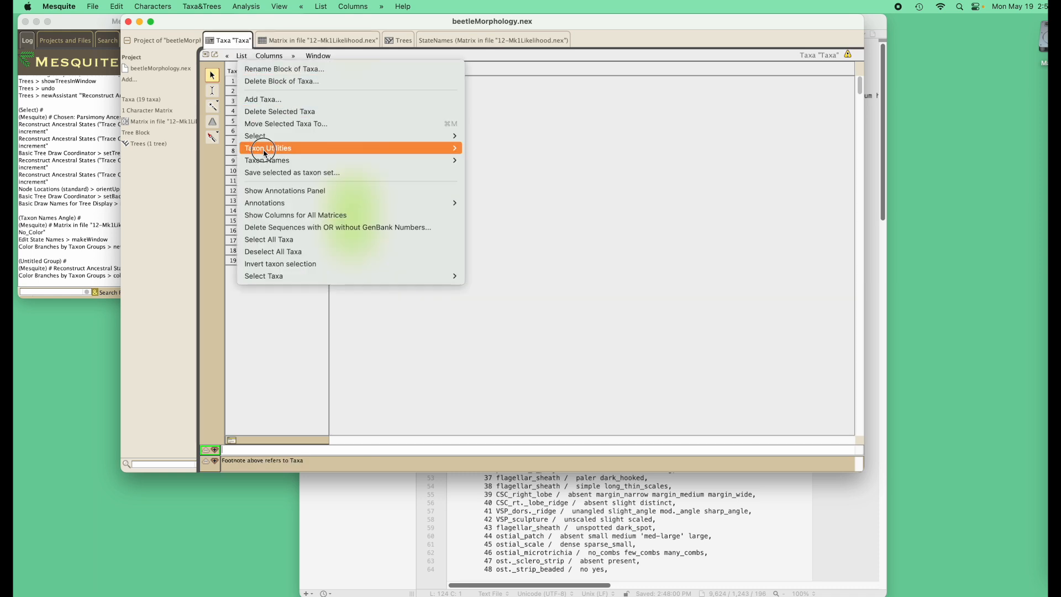
{"action": "mouse_move", "coordinate": [268, 160]}
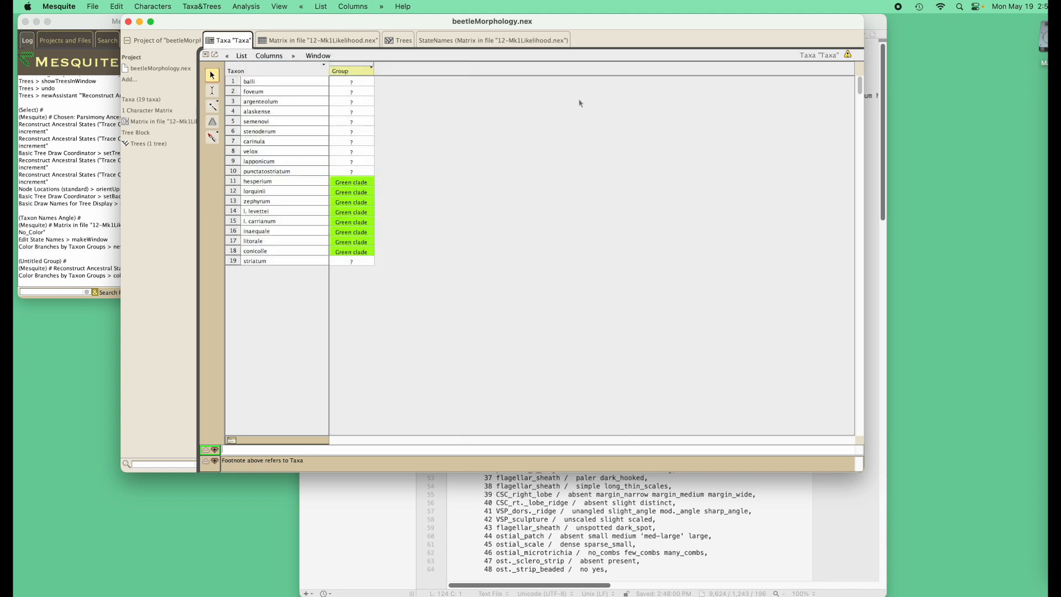
{"action": "left_click", "coordinate": [273, 57]}
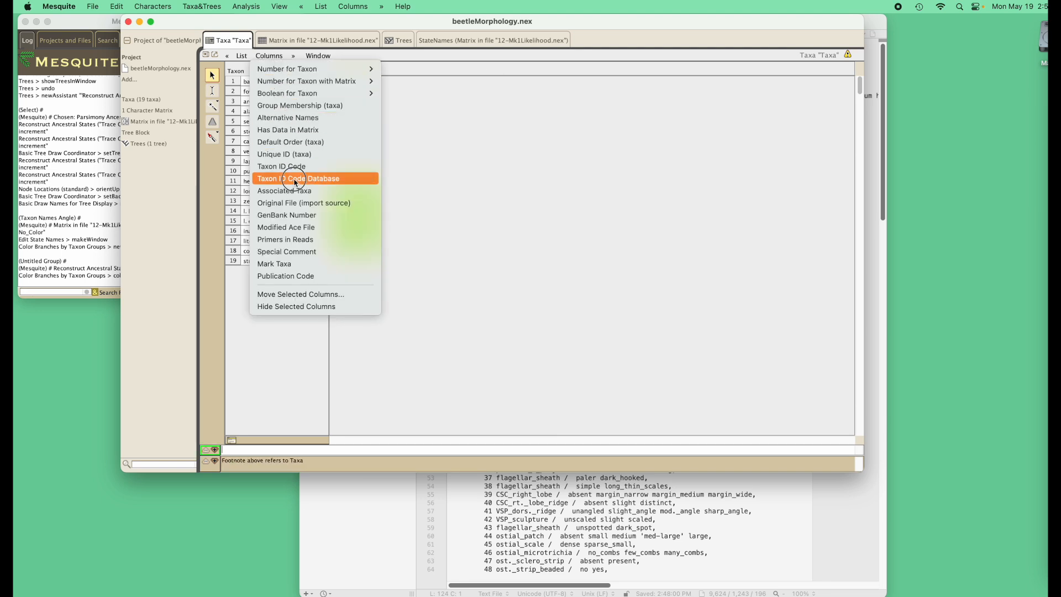
{"action": "left_click", "coordinate": [303, 106]}
{"action": "left_click", "coordinate": [396, 70]}
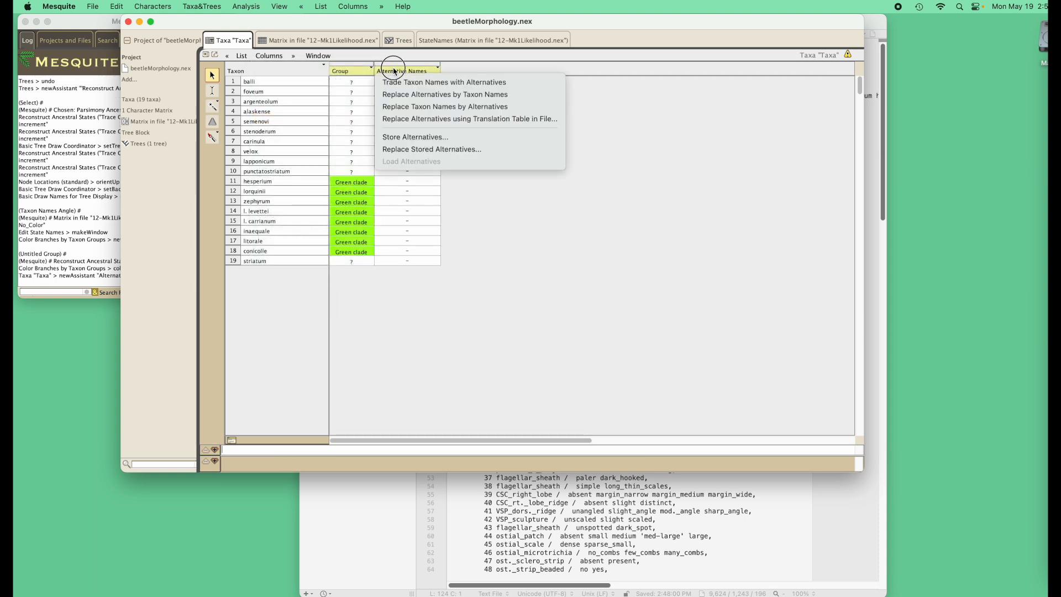
{"action": "left_click", "coordinate": [392, 95]}
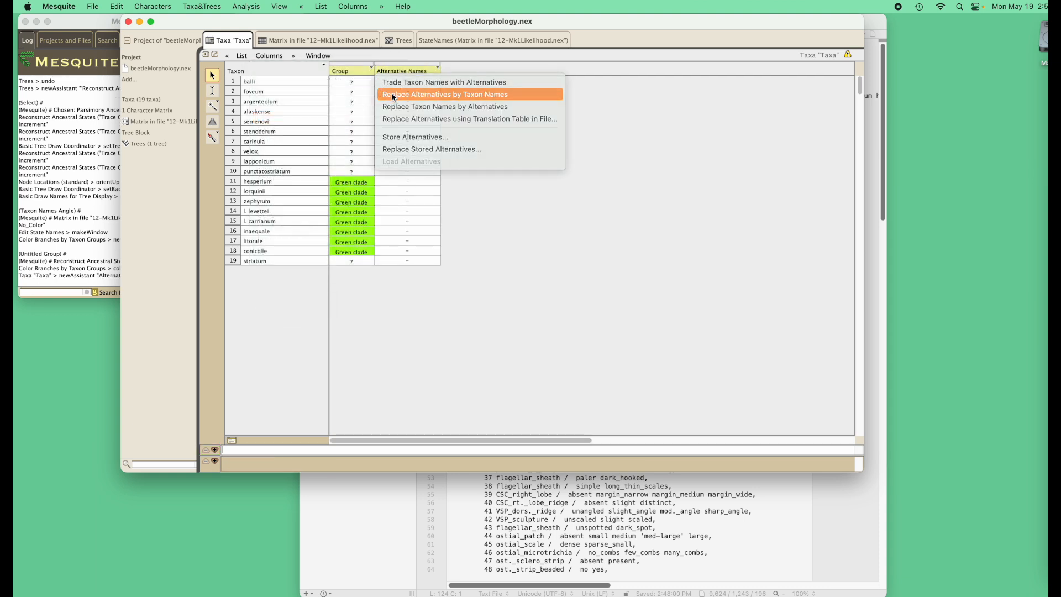
- Rename taxon balli as "balli (I think)" and trade the taxon names with the alternative names
{"action": "double_click", "coordinate": [275, 79]}
{"action": "type", "text": "(I think)"}
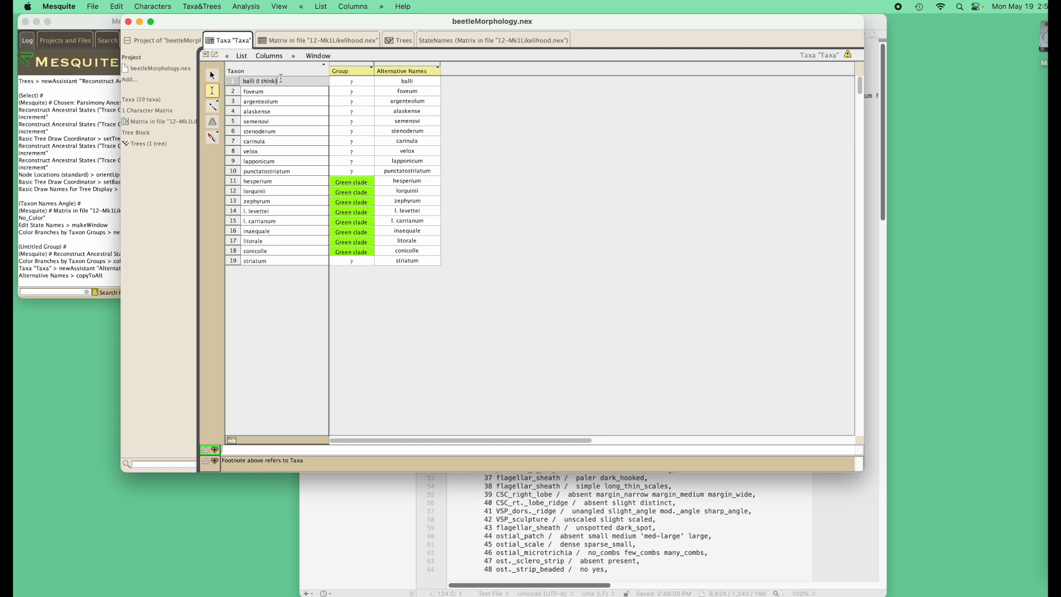
{"action": "left_click", "coordinate": [555, 249]}
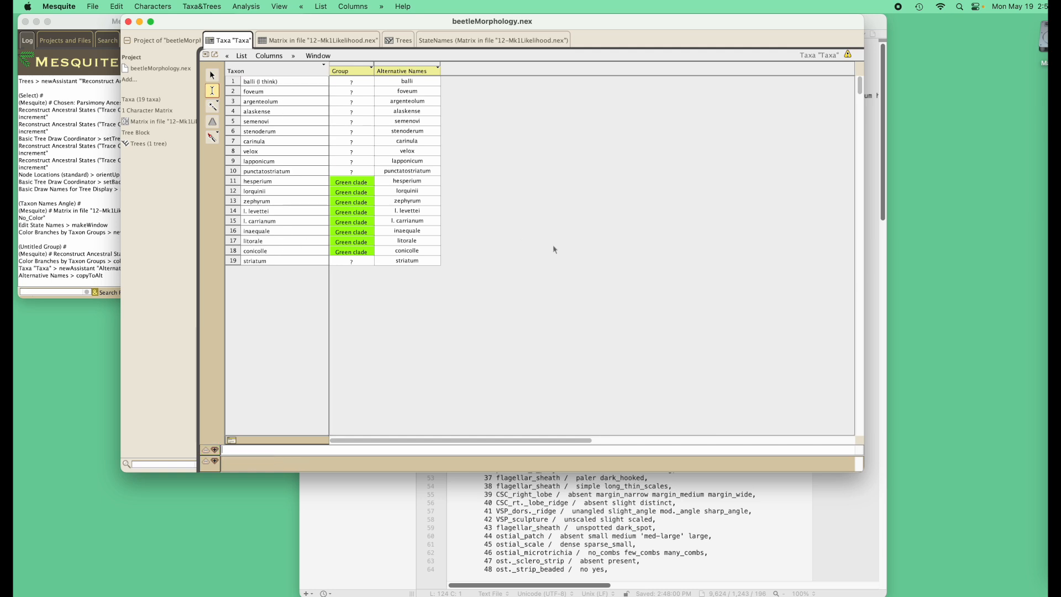
{"action": "left_click", "coordinate": [412, 71]}
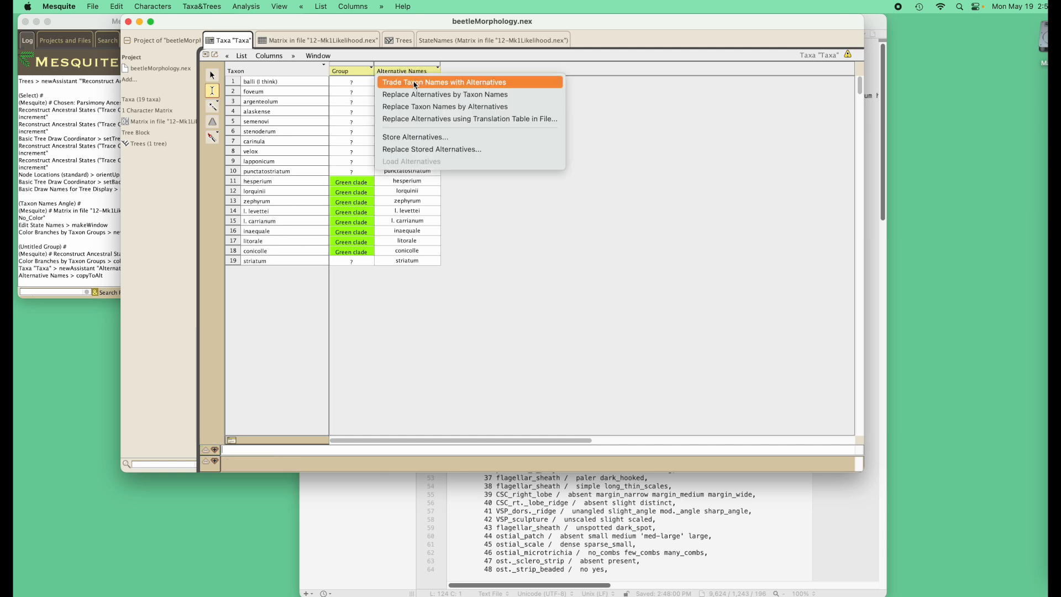
{"action": "left_click", "coordinate": [417, 83]}
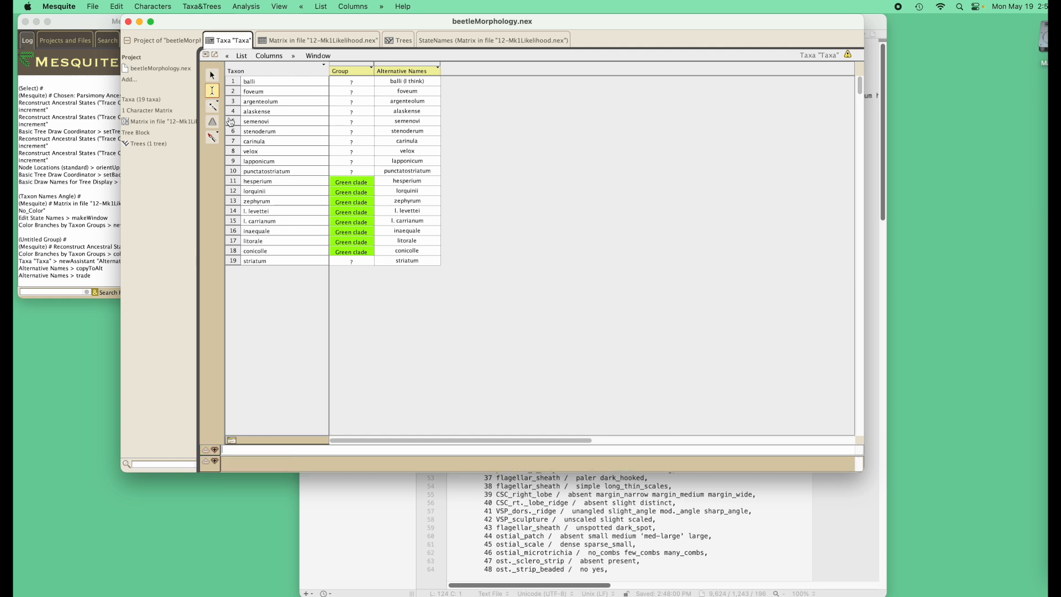
- Open the character list for the matrix and review the characters' groups and parsimony models
{"action": "left_click", "coordinate": [166, 122]}
{"action": "left_click", "coordinate": [192, 151]}
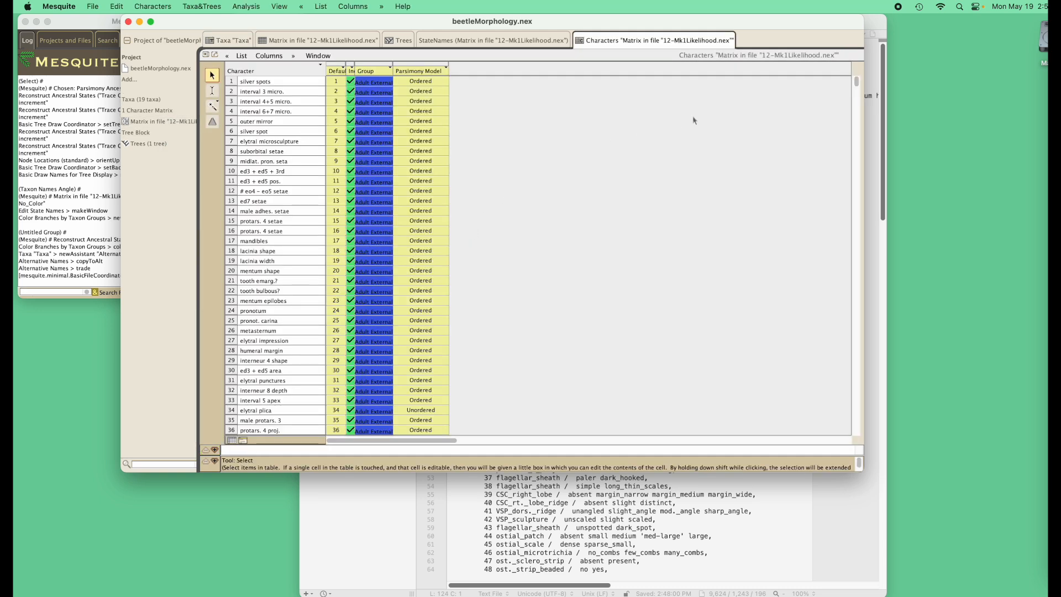
{"action": "left_click_drag", "start_coordinate": [857, 84], "coordinate": [856, 114]}
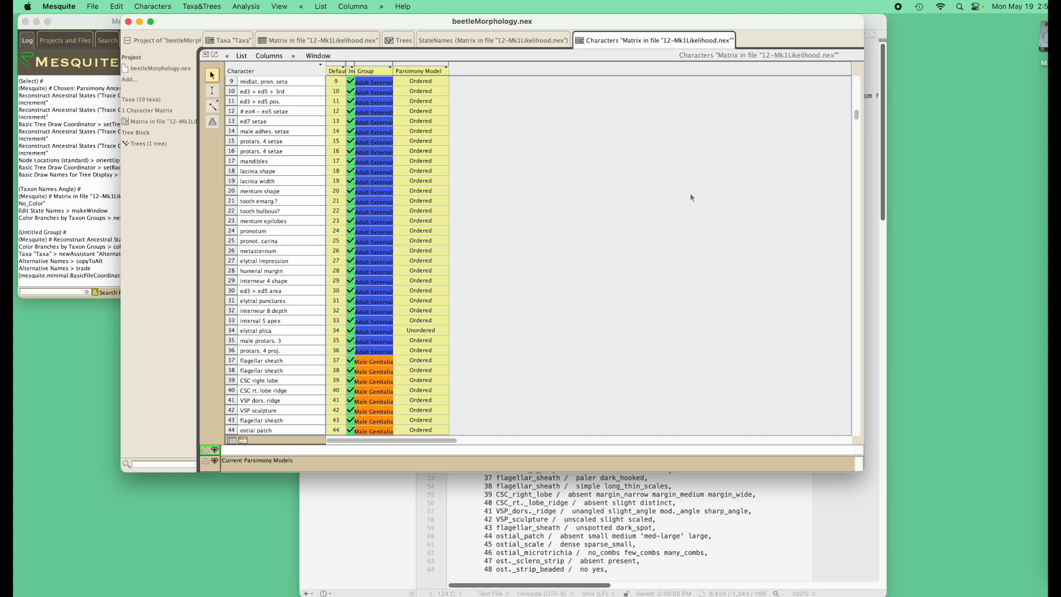
{"action": "left_click_drag", "start_coordinate": [857, 118], "coordinate": [833, 249]}
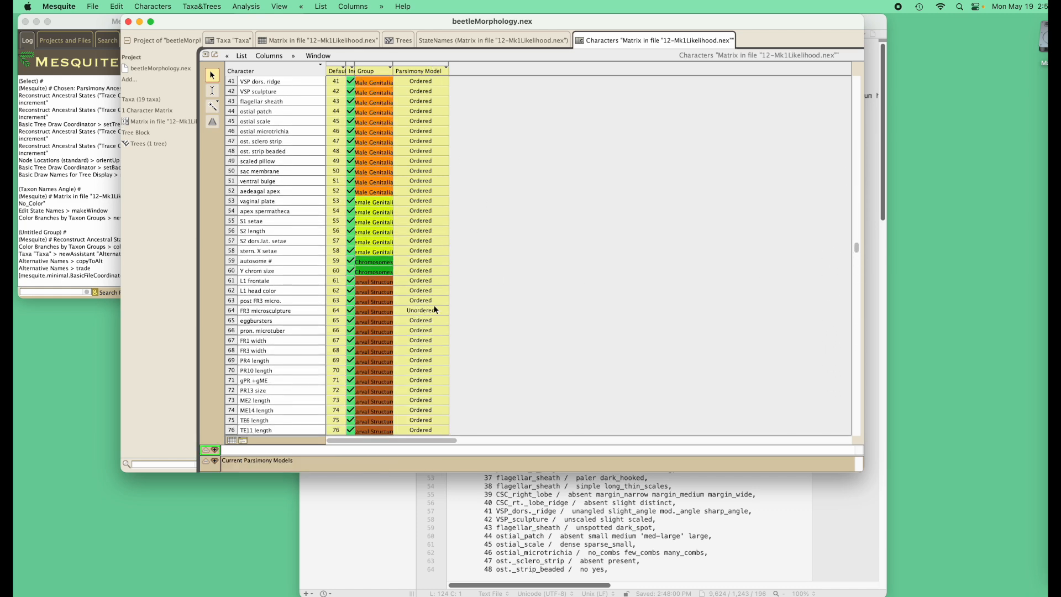
{"action": "left_click_drag", "start_coordinate": [856, 250], "coordinate": [898, 29]}
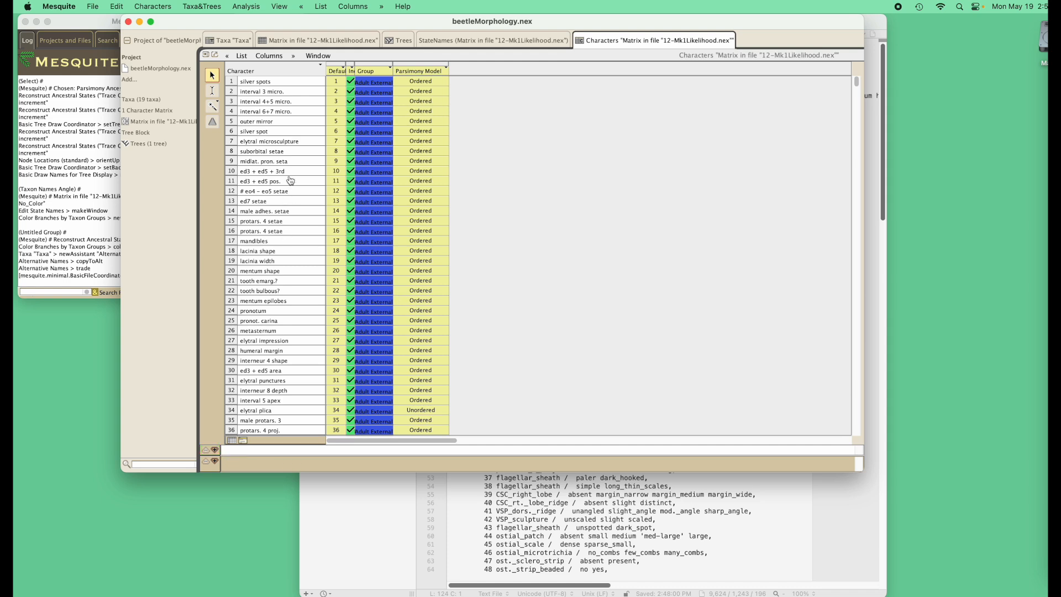
- Open the list of the project's character matrices
{"action": "left_click", "coordinate": [172, 144]}
{"action": "left_click", "coordinate": [166, 112]}
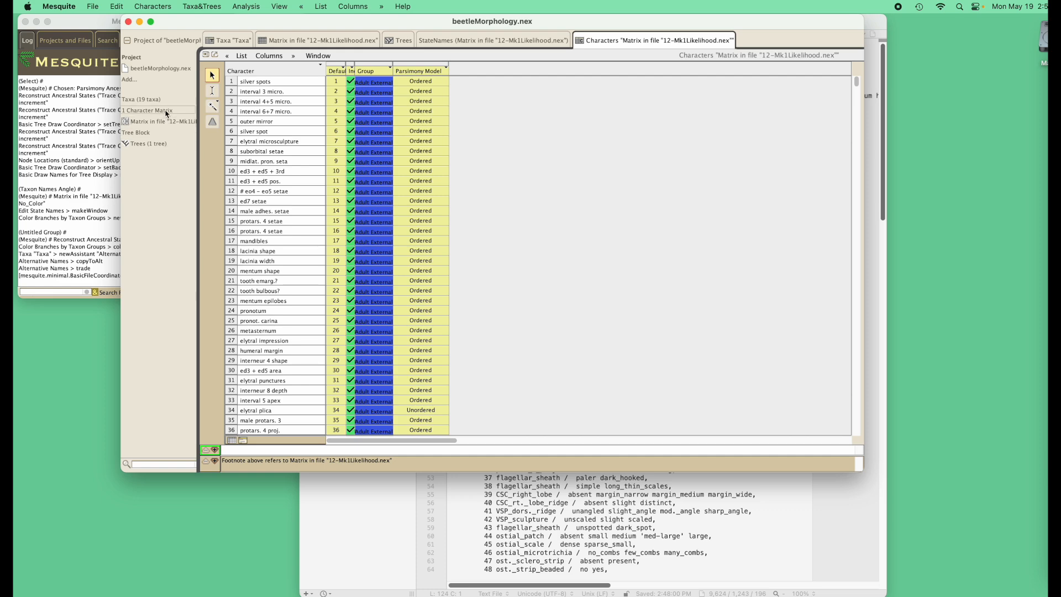
{"action": "left_click", "coordinate": [166, 113]}
{"action": "left_click", "coordinate": [177, 133]}
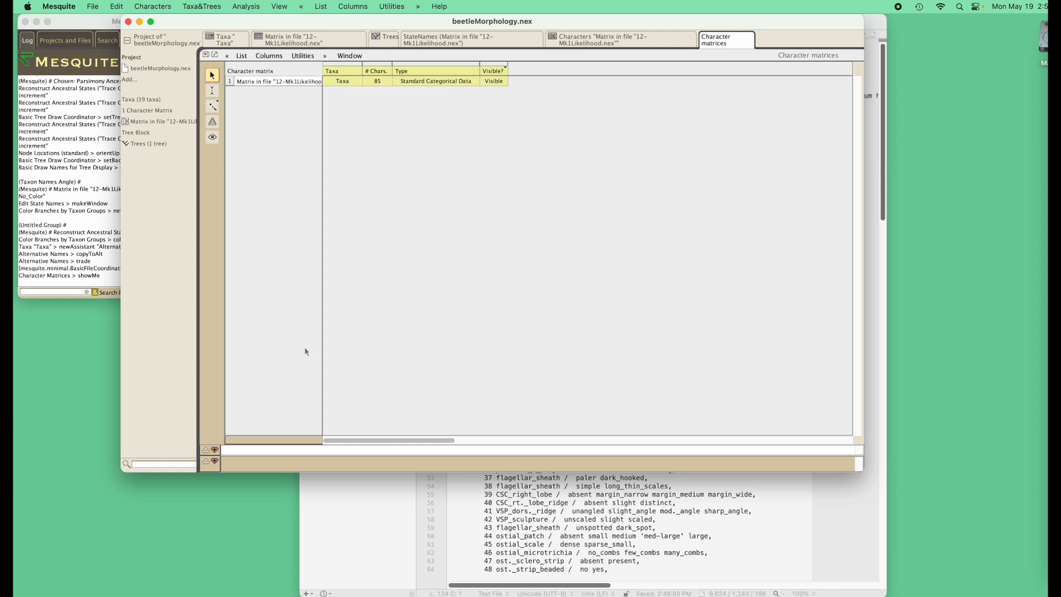
- Open the list for managing the trees in the project's Trees block
{"action": "left_click", "coordinate": [154, 144]}
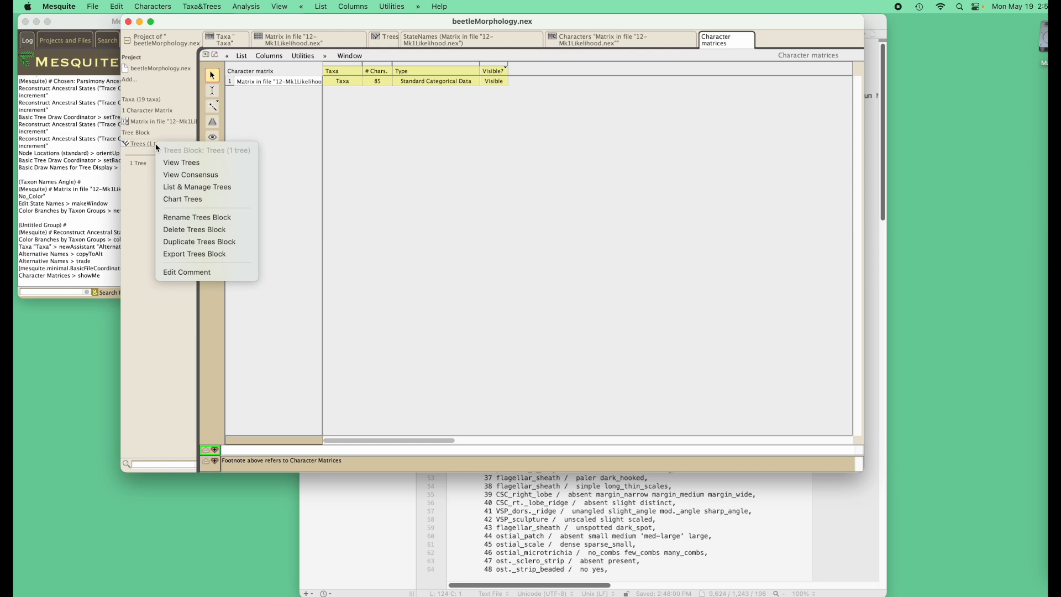
{"action": "left_click", "coordinate": [178, 187]}
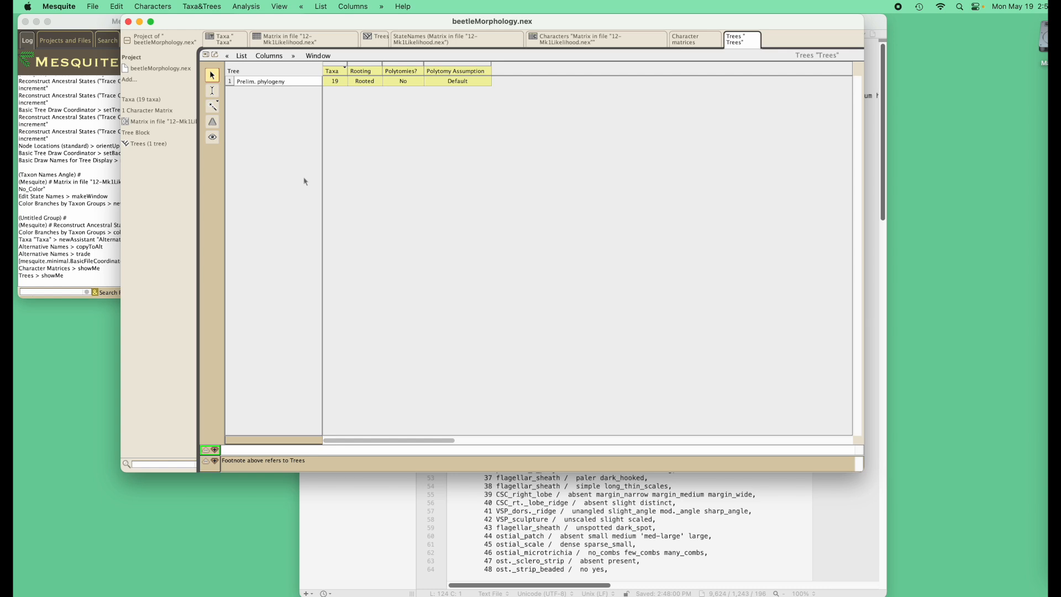
- Examine the commands available for the trees block, the character matrix and the taxa block, plus the general taxa, tree and character commands
{"action": "left_click", "coordinate": [141, 144]}
{"action": "left_click", "coordinate": [141, 146]}
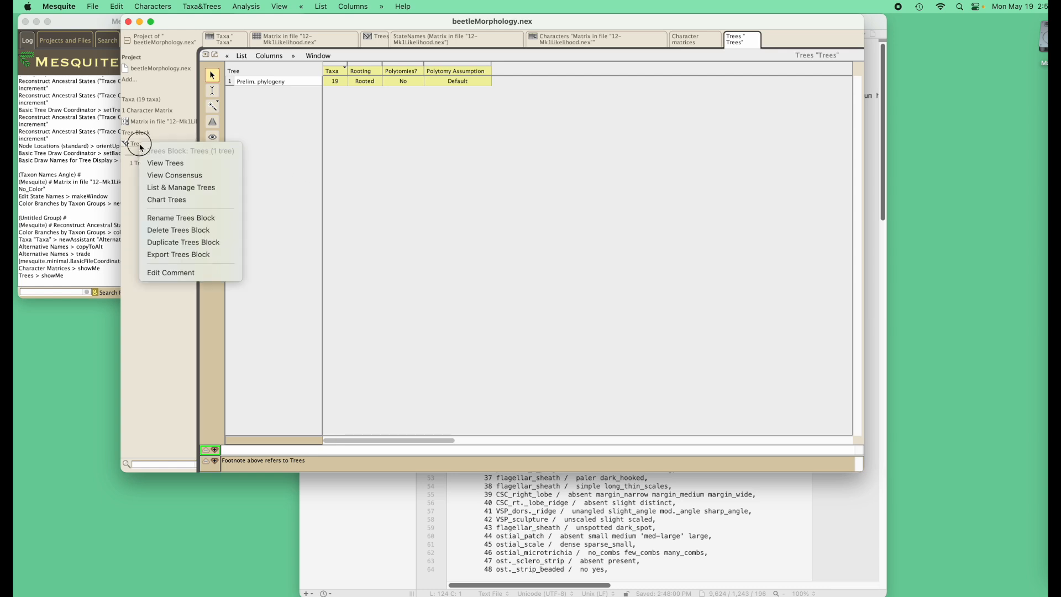
{"action": "left_click", "coordinate": [332, 149]}
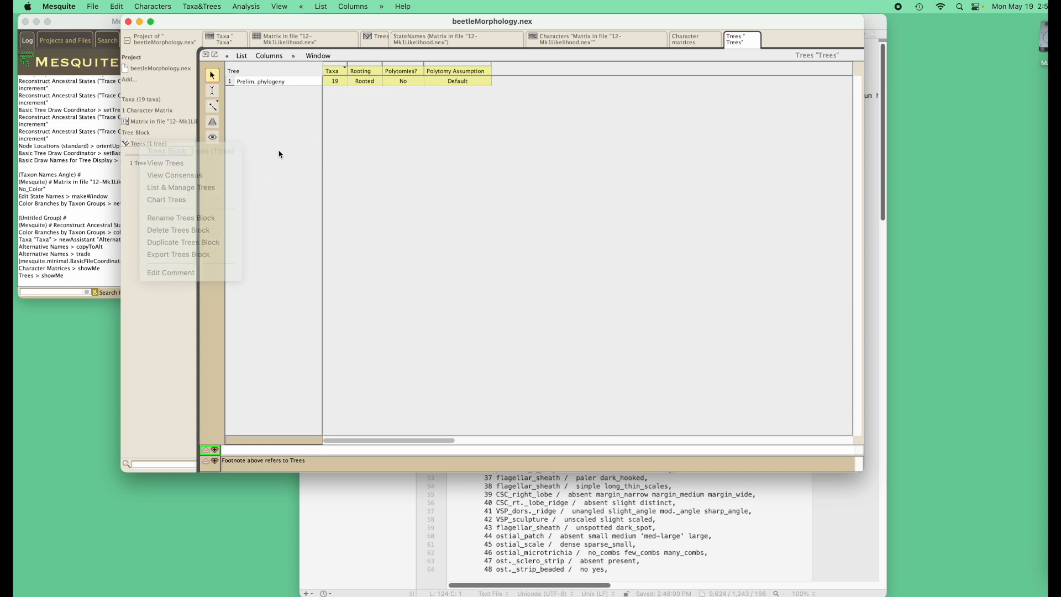
{"action": "left_click", "coordinate": [150, 147]}
{"action": "left_click", "coordinate": [133, 183]}
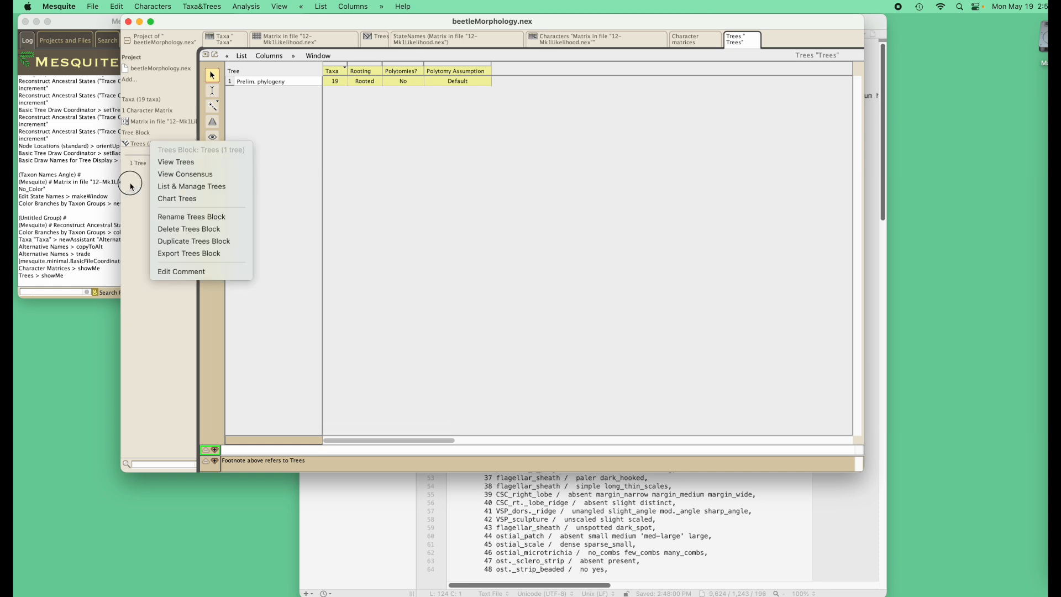
{"action": "left_click", "coordinate": [145, 122]}
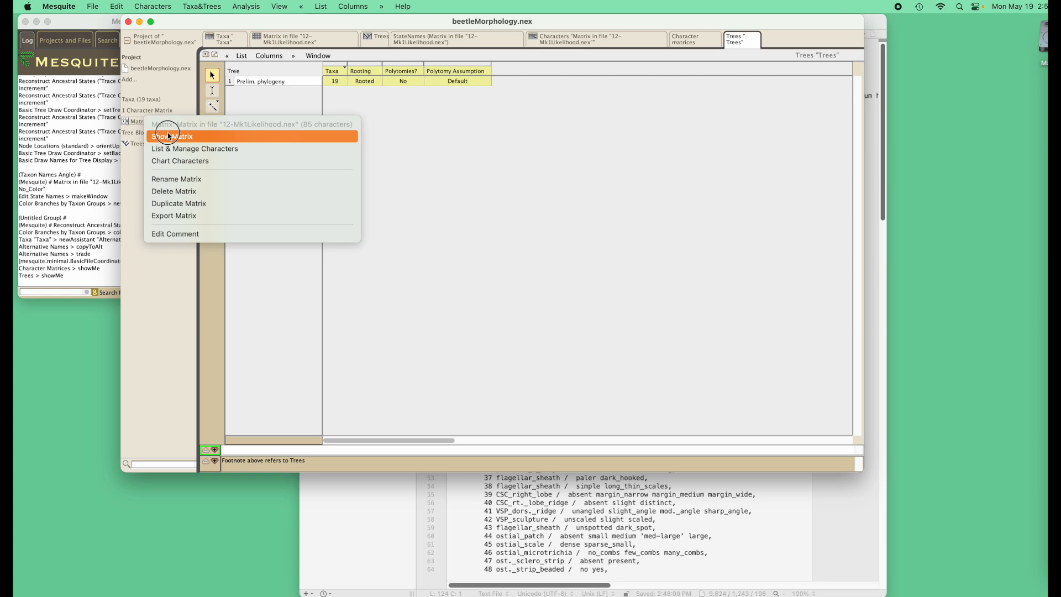
{"action": "left_click", "coordinate": [135, 201]}
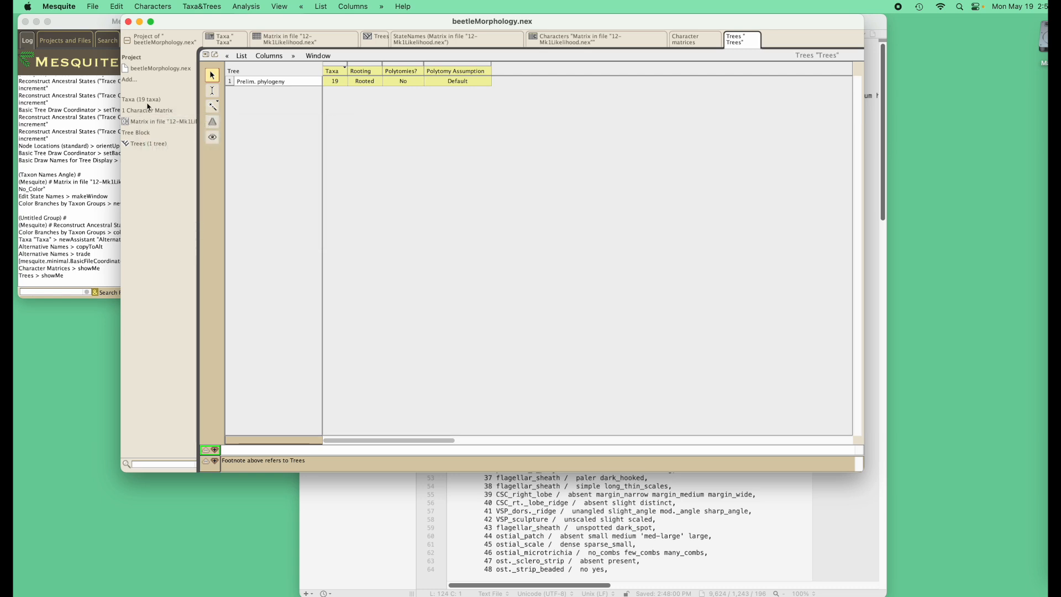
{"action": "left_click", "coordinate": [148, 105]}
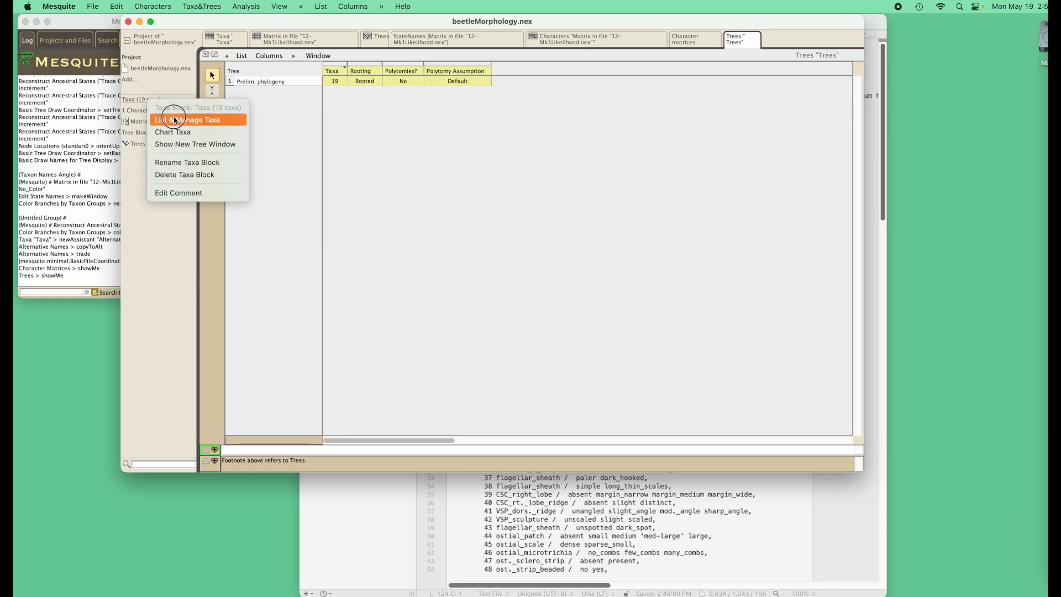
{"action": "left_click", "coordinate": [179, 283]}
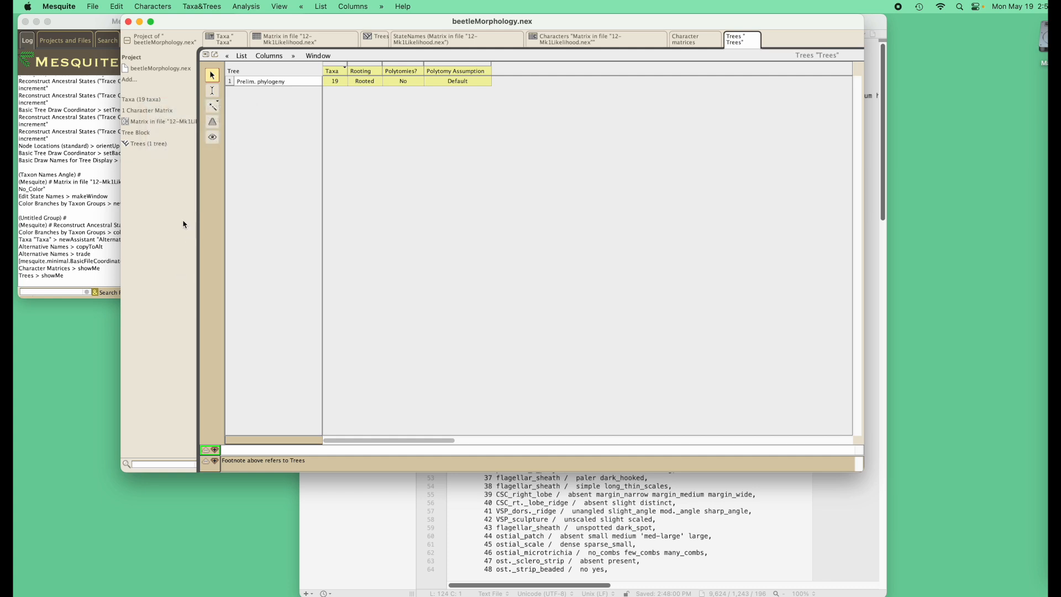
{"action": "left_click", "coordinate": [202, 7]}
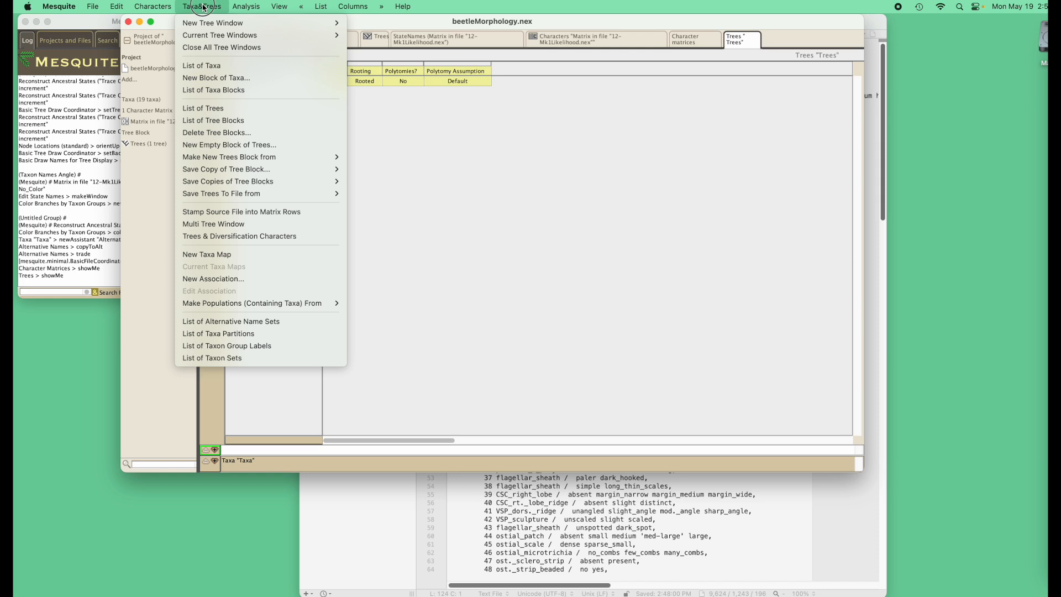
{"action": "mouse_move", "coordinate": [206, 23]}
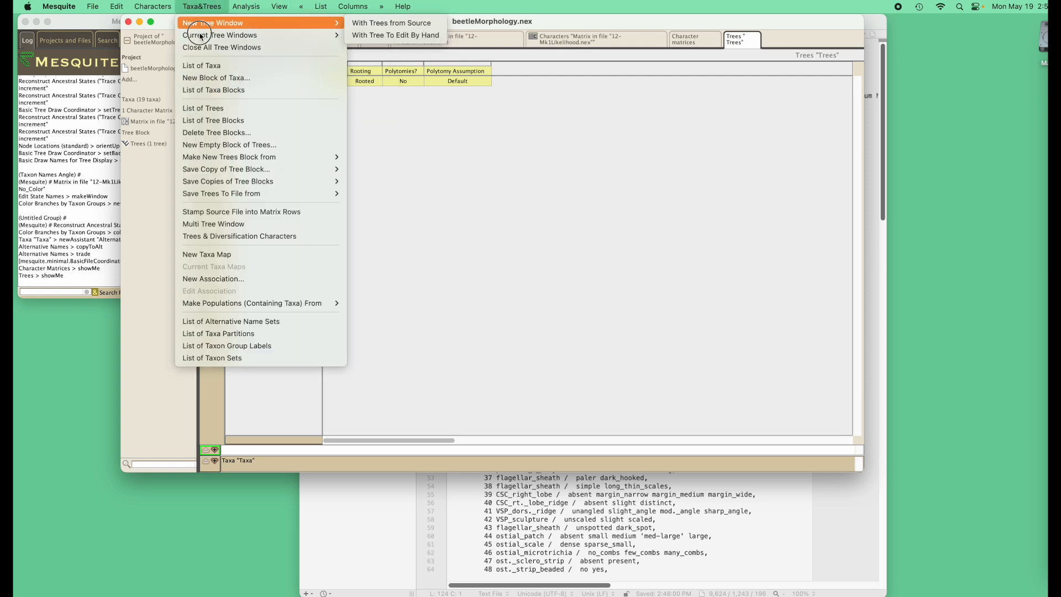
{"action": "left_click", "coordinate": [204, 108]}
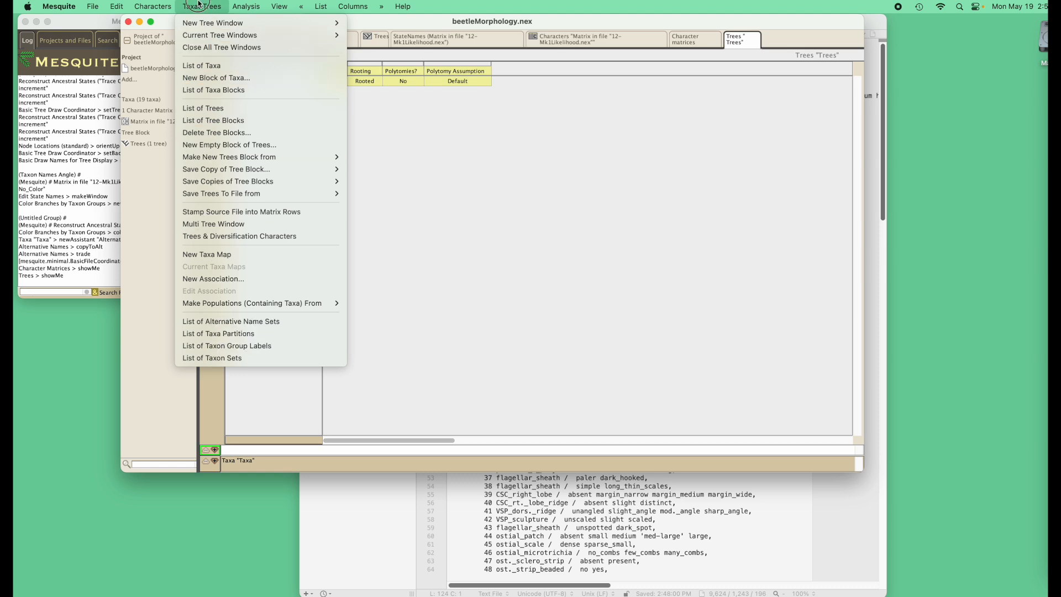
{"action": "left_click", "coordinate": [153, 8]}
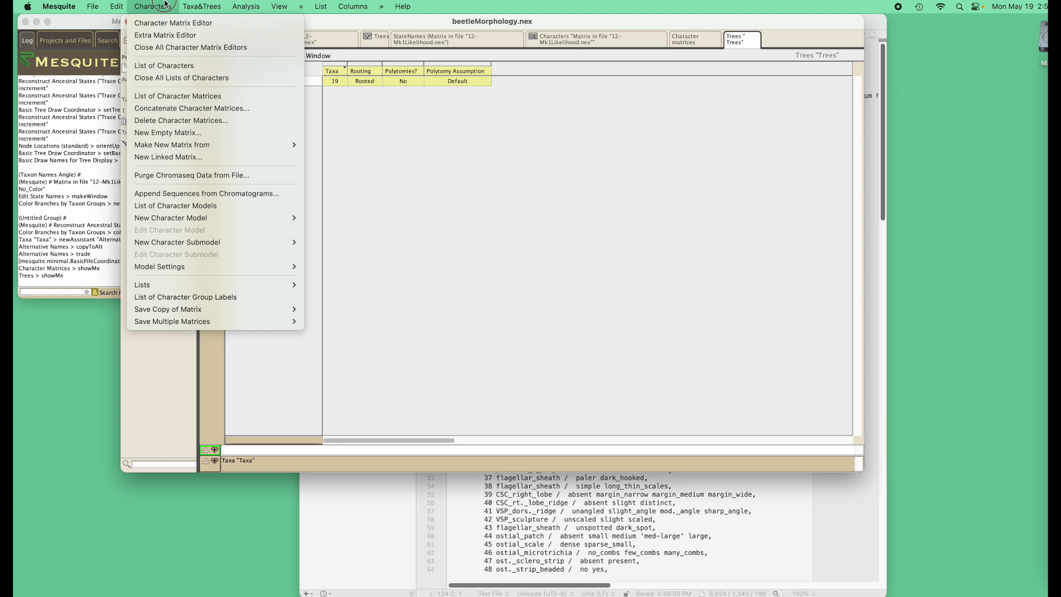
{"action": "left_click", "coordinate": [164, 4]}
- View the beetle matrix, show its character list from there, and return to the matrix
{"action": "left_click", "coordinate": [295, 39]}
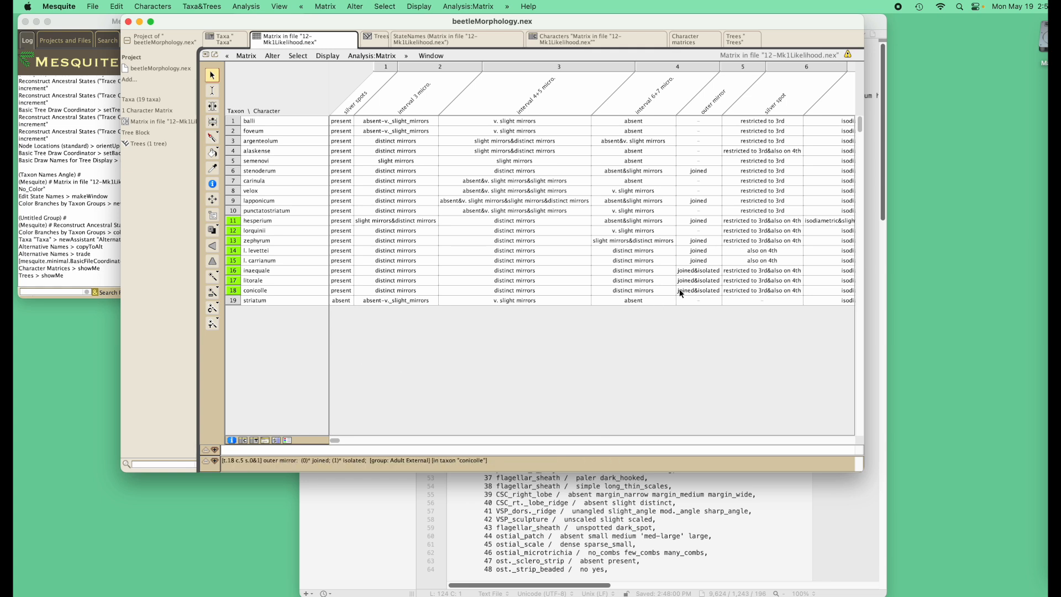
{"action": "left_click", "coordinate": [243, 440]}
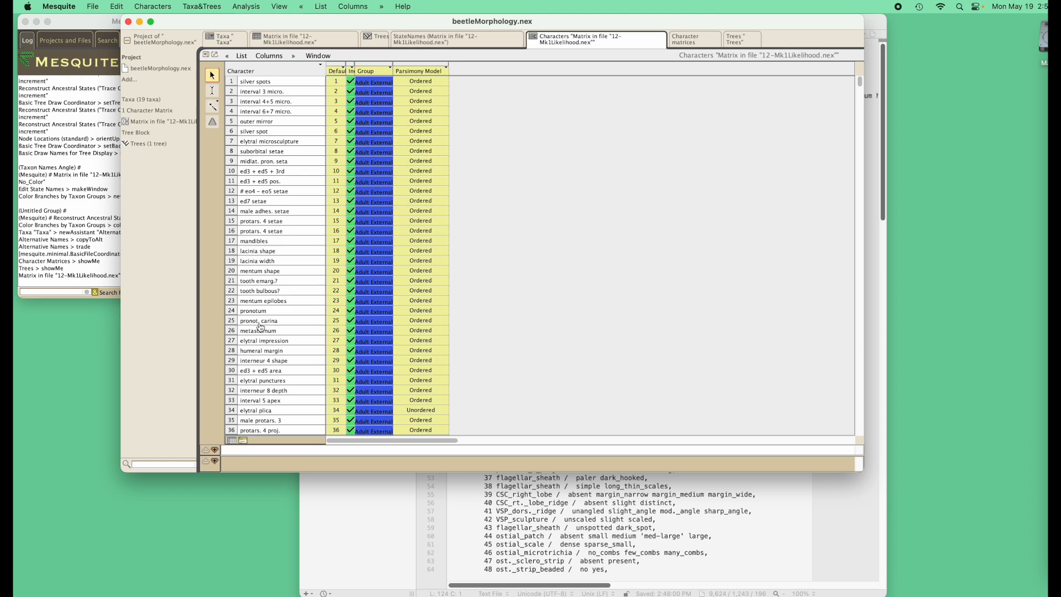
{"action": "left_click", "coordinate": [232, 441]}
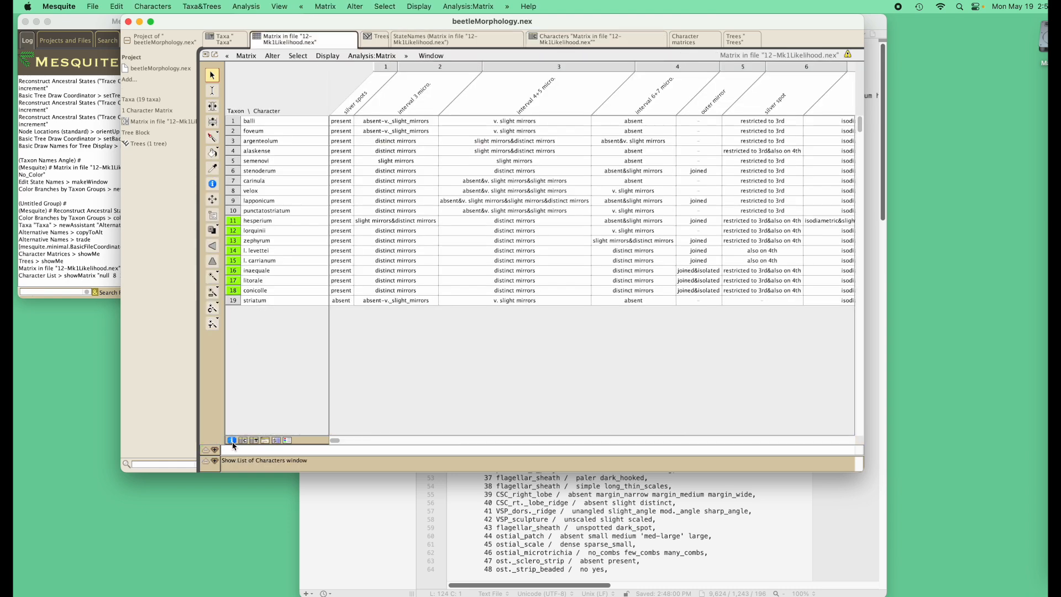
- Open uce-1336.fasta and import it with the FASTA (DNA/RNA) interpreter
{"action": "left_click", "coordinate": [94, 7]}
{"action": "left_click", "coordinate": [102, 35]}
{"action": "double_click", "coordinate": [329, 112]}
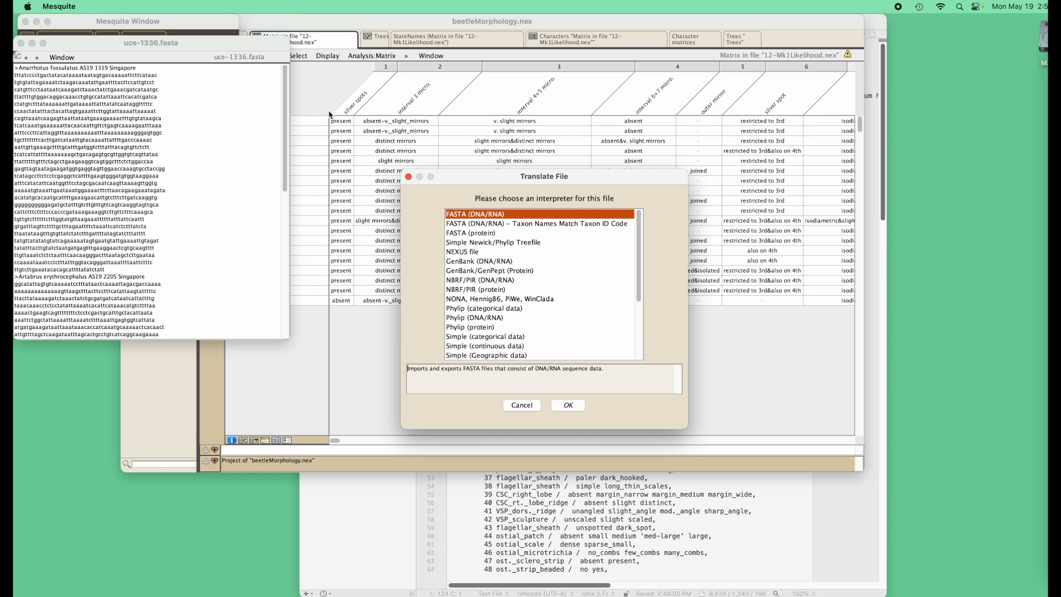
{"action": "left_click_drag", "start_coordinate": [483, 177], "coordinate": [457, 223]}
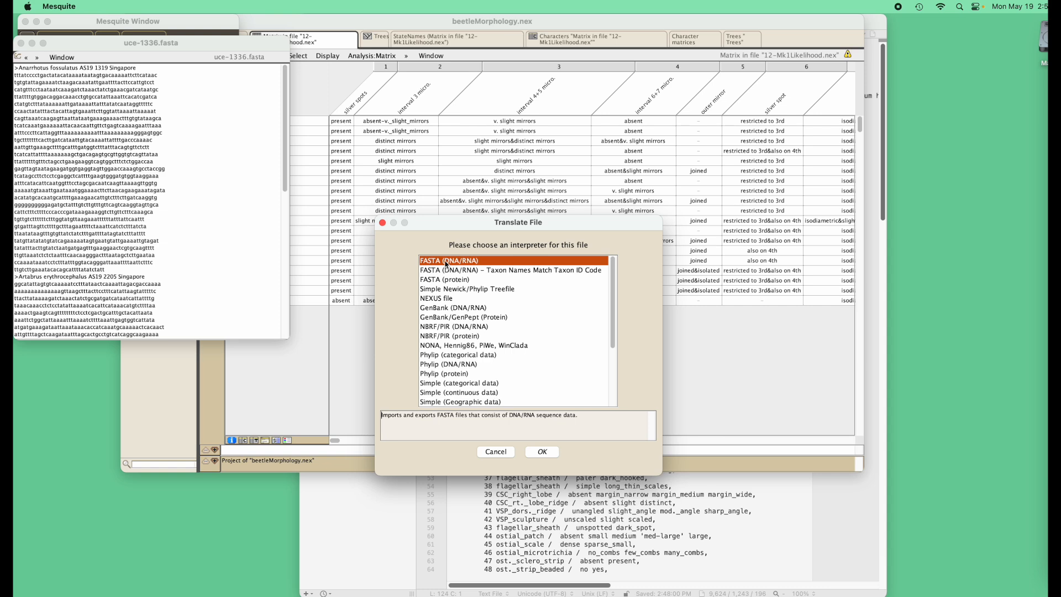
{"action": "left_click", "coordinate": [543, 452]}
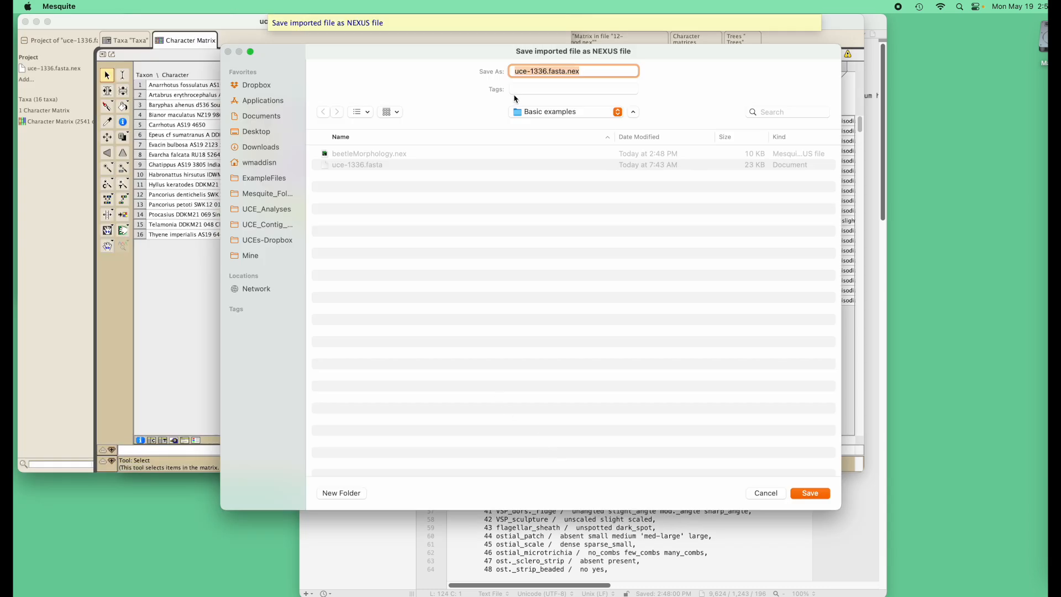
- Save the imported sequences as the NEXUS file uce-1336.nex and widen the new project's window
{"action": "left_click", "coordinate": [558, 71]}
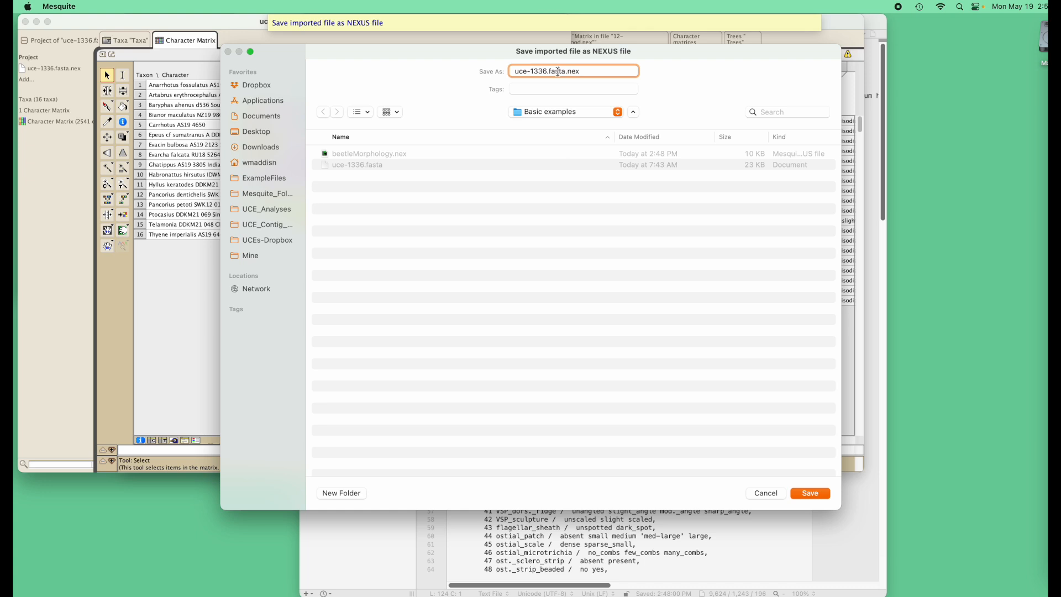
{"action": "double_click", "coordinate": [558, 71]}
{"action": "key", "text": "BackSpace"}
{"action": "left_click", "coordinate": [801, 492]}
{"action": "left_click_drag", "start_coordinate": [569, 470], "coordinate": [896, 417]}
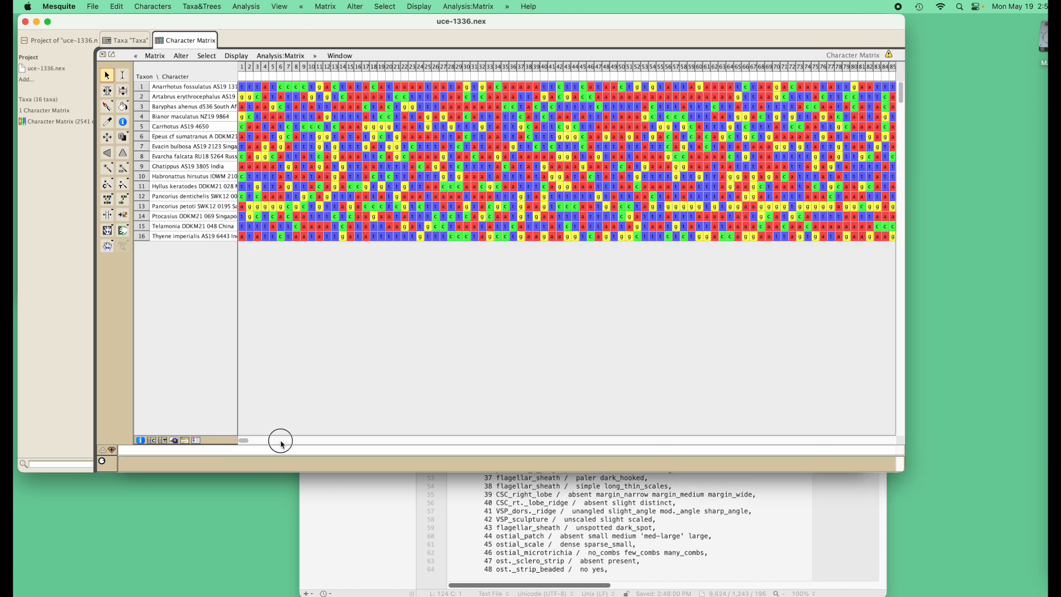
- Align the DNA sequences in the uce-1336 matrix with MAFFT and inspect the aligned sites
{"action": "left_click", "coordinate": [249, 8]}
{"action": "left_click", "coordinate": [249, 8]}
{"action": "left_click", "coordinate": [181, 56]}
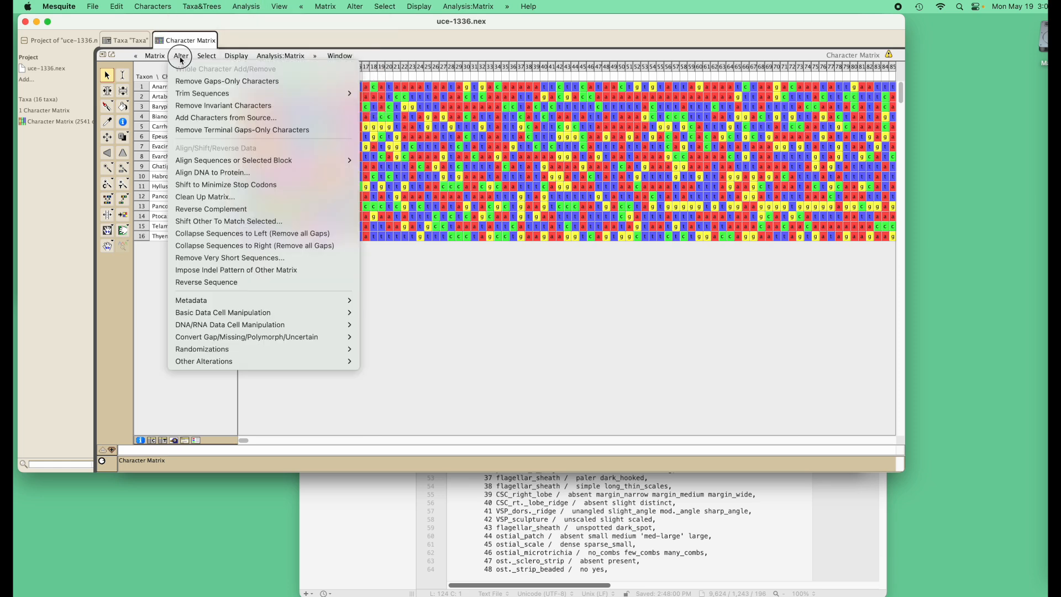
{"action": "left_click", "coordinate": [207, 165]}
{"action": "left_click", "coordinate": [388, 160]}
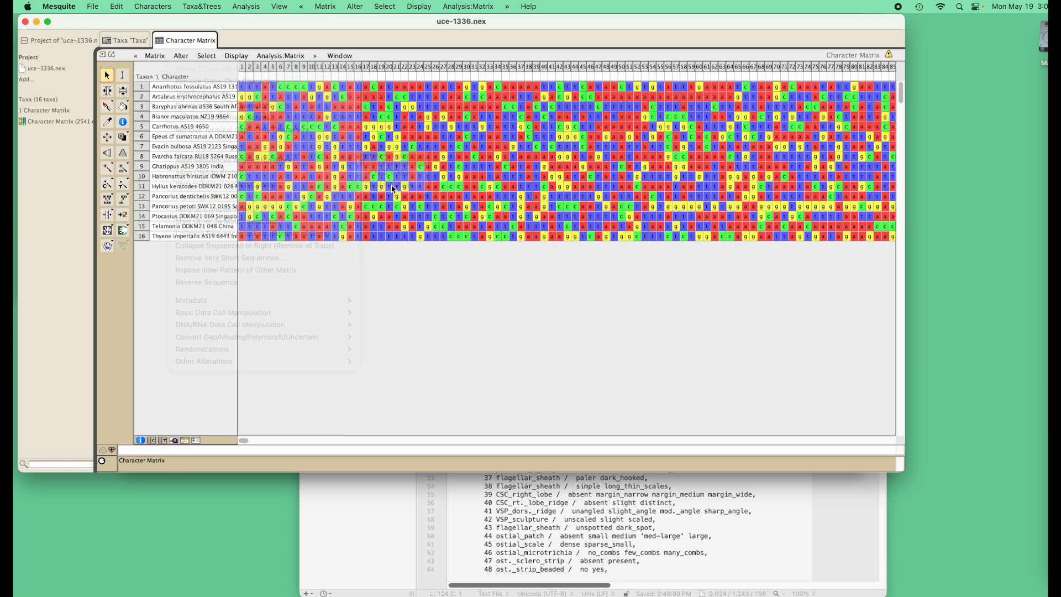
{"action": "left_click", "coordinate": [589, 370]}
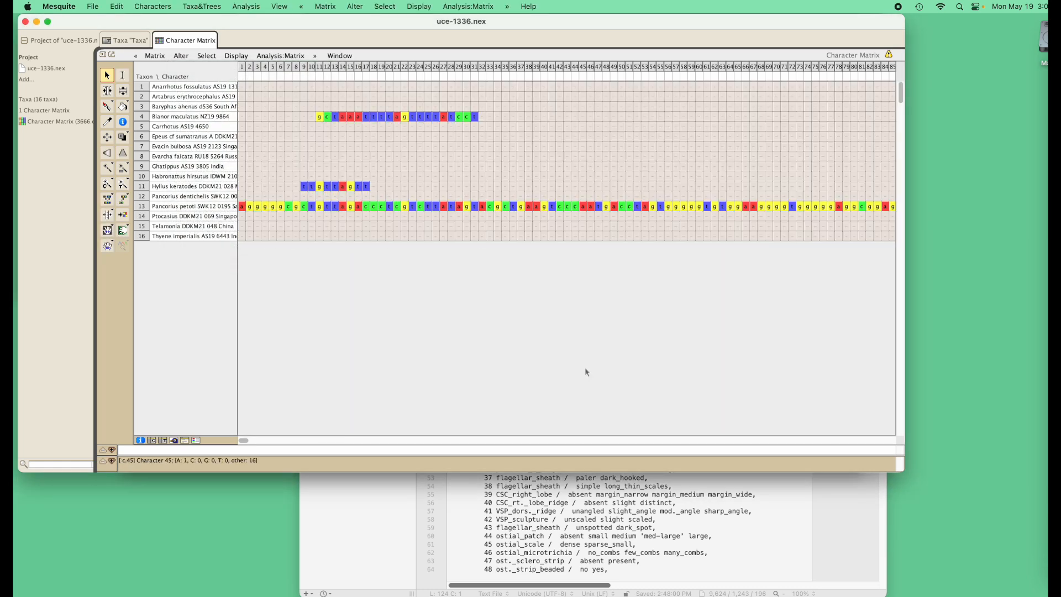
{"action": "left_click_drag", "start_coordinate": [243, 440], "coordinate": [656, 430]}
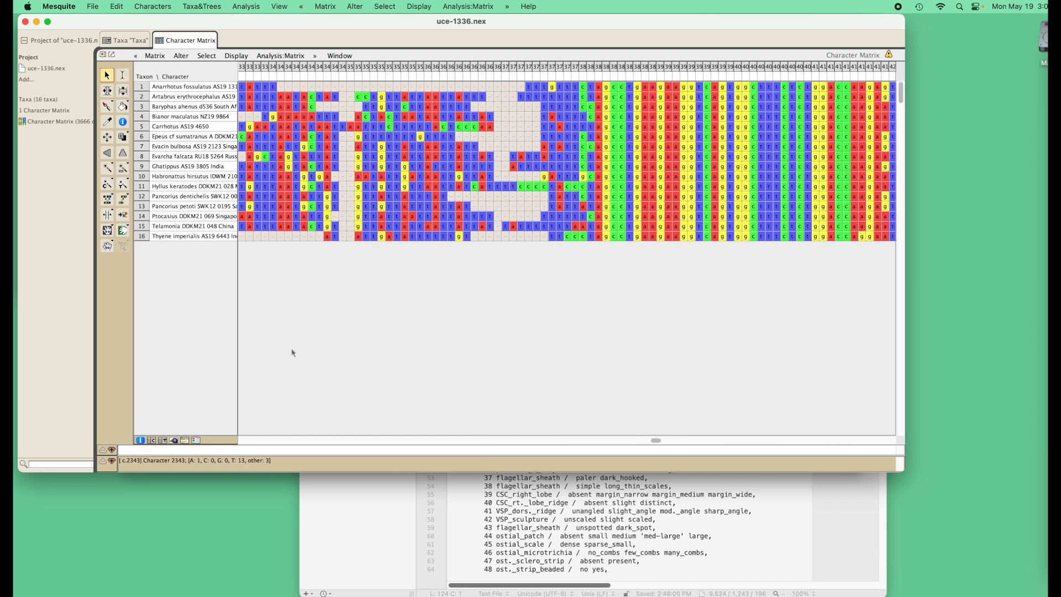
- Trim the alignment's sites with trimAl and switch the matrix to a condensed overview of all sites
{"action": "left_click", "coordinate": [181, 57]}
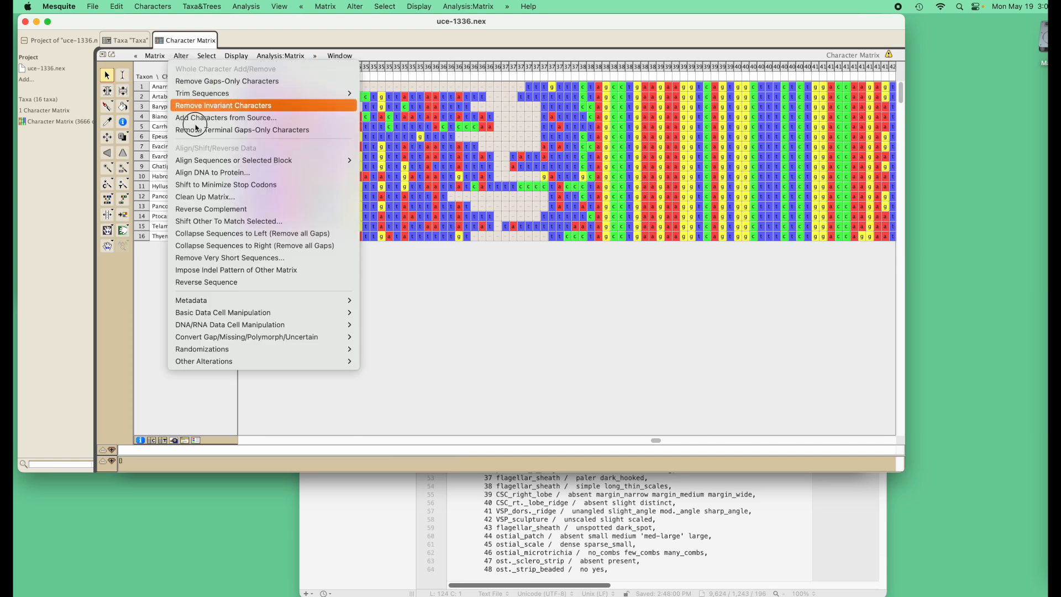
{"action": "mouse_move", "coordinate": [213, 100]}
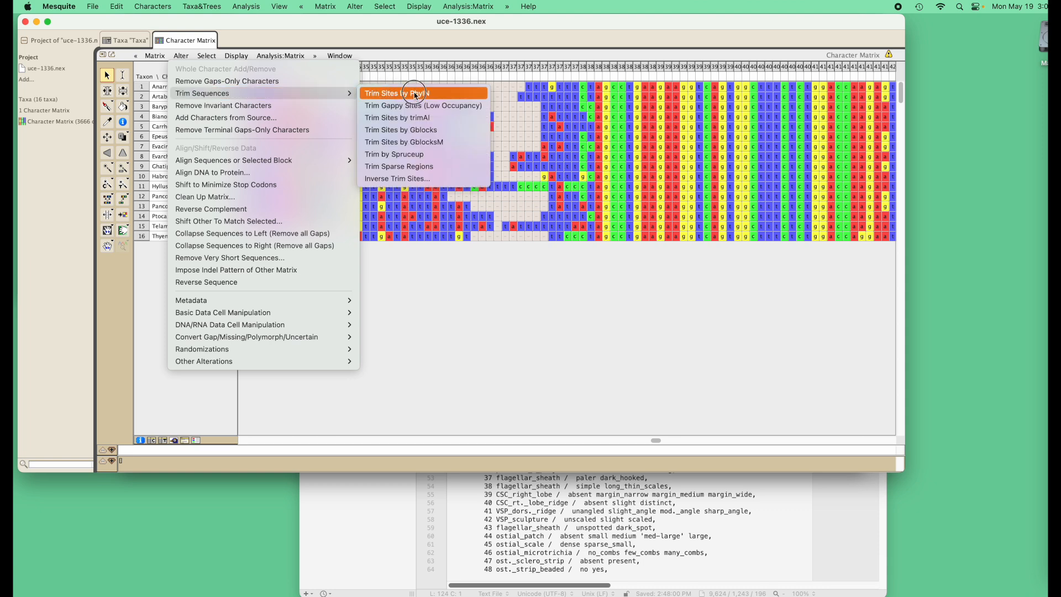
{"action": "left_click", "coordinate": [433, 118]}
{"action": "left_click", "coordinate": [581, 363]}
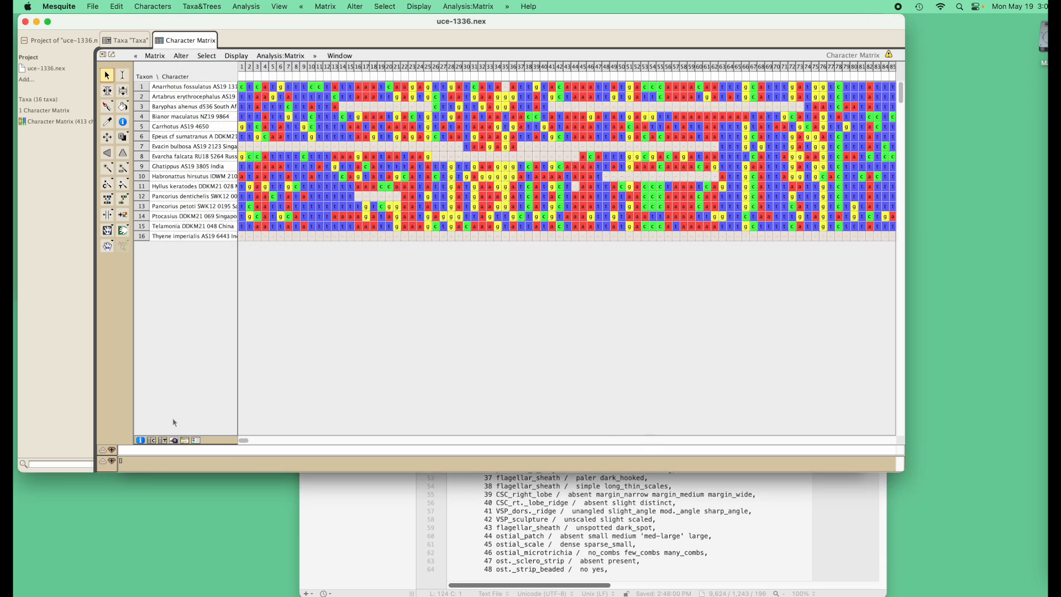
{"action": "left_click", "coordinate": [174, 442]}
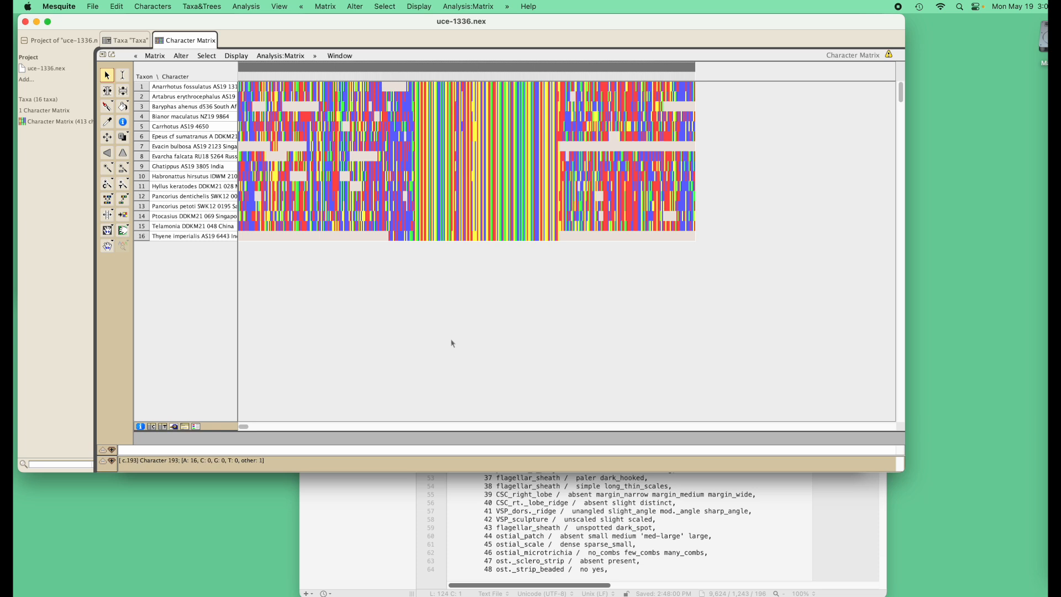
{"action": "left_click_drag", "start_coordinate": [287, 27], "coordinate": [350, 36]}
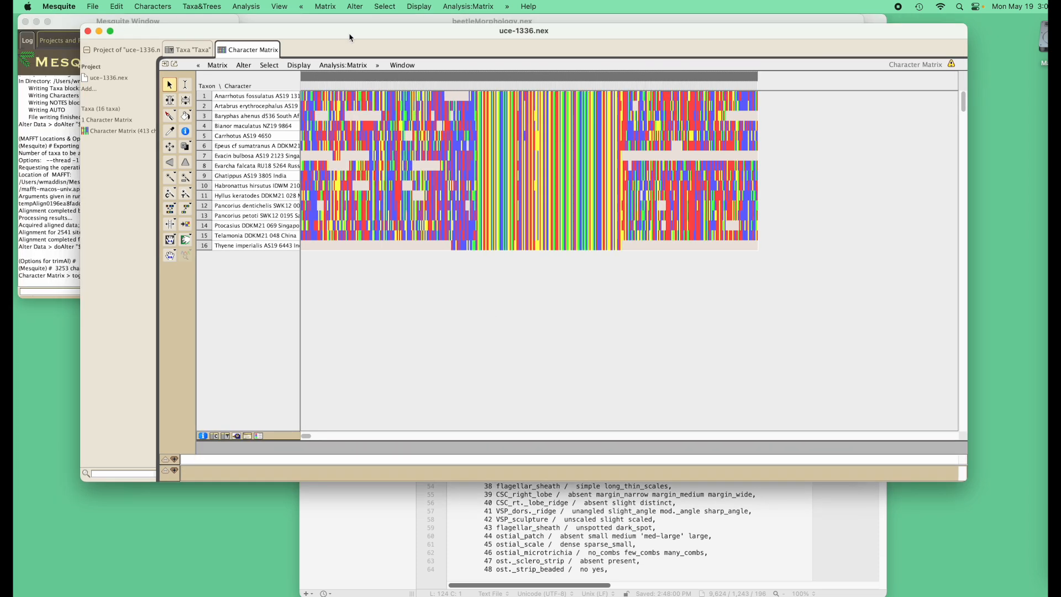
- Examine the available export formats, including NEXUS for MrBayes and BEAST2 and the fused matrix exports in NEXUS and Phylip/RAxML, without exporting
{"action": "left_click", "coordinate": [91, 6]}
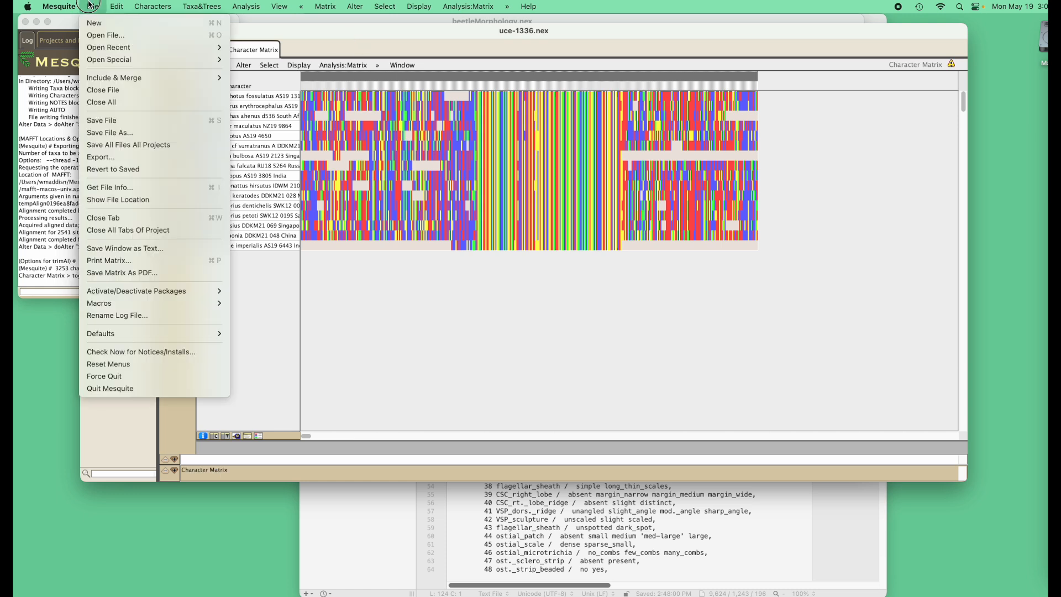
{"action": "left_click", "coordinate": [113, 159]}
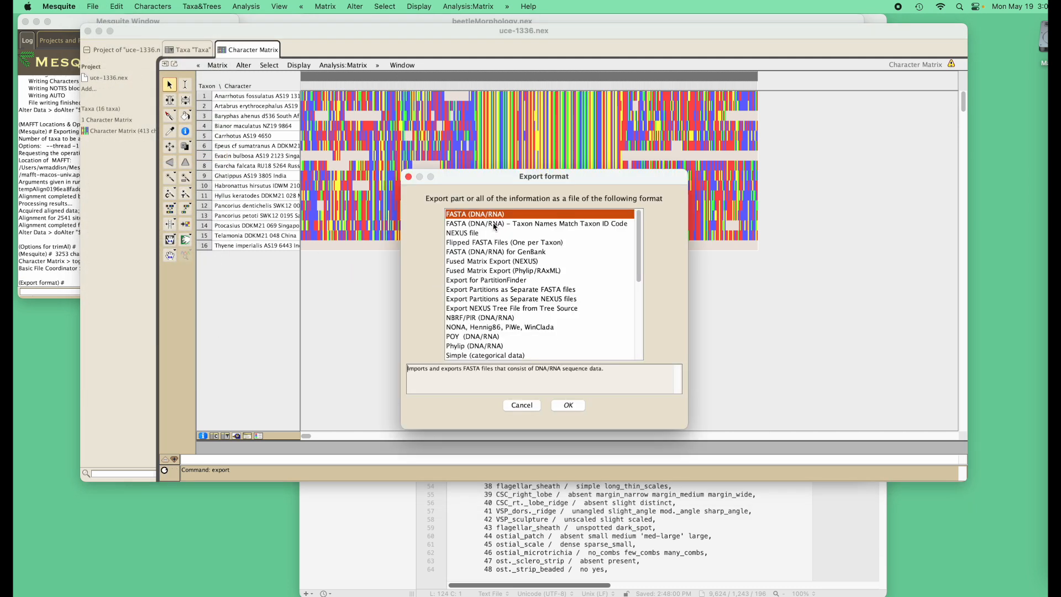
{"action": "scroll", "coordinate": [494, 227], "scroll_direction": "down", "scroll_amount": 10}
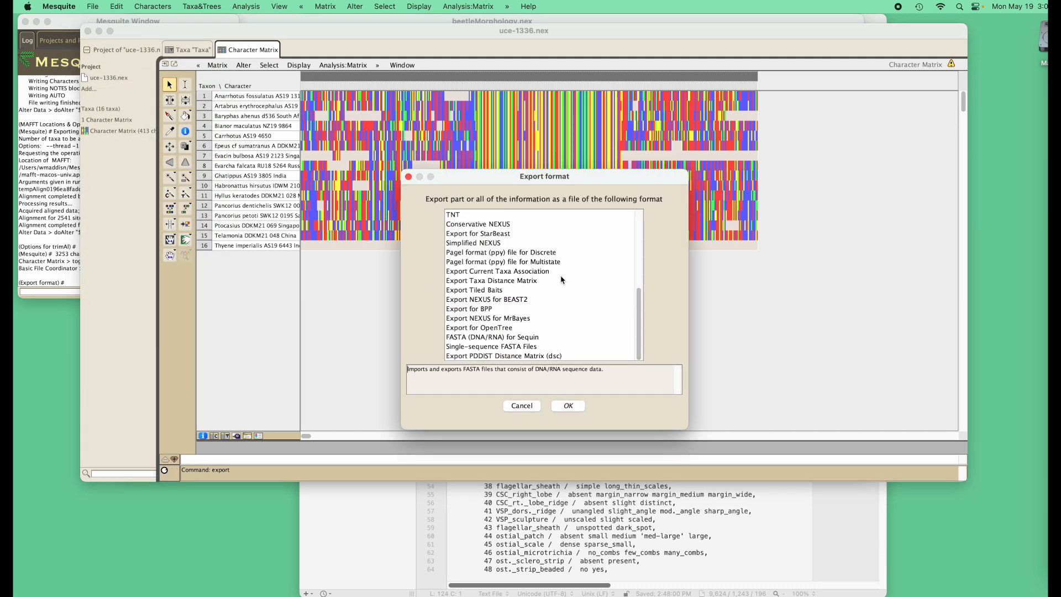
{"action": "left_click", "coordinate": [529, 319]}
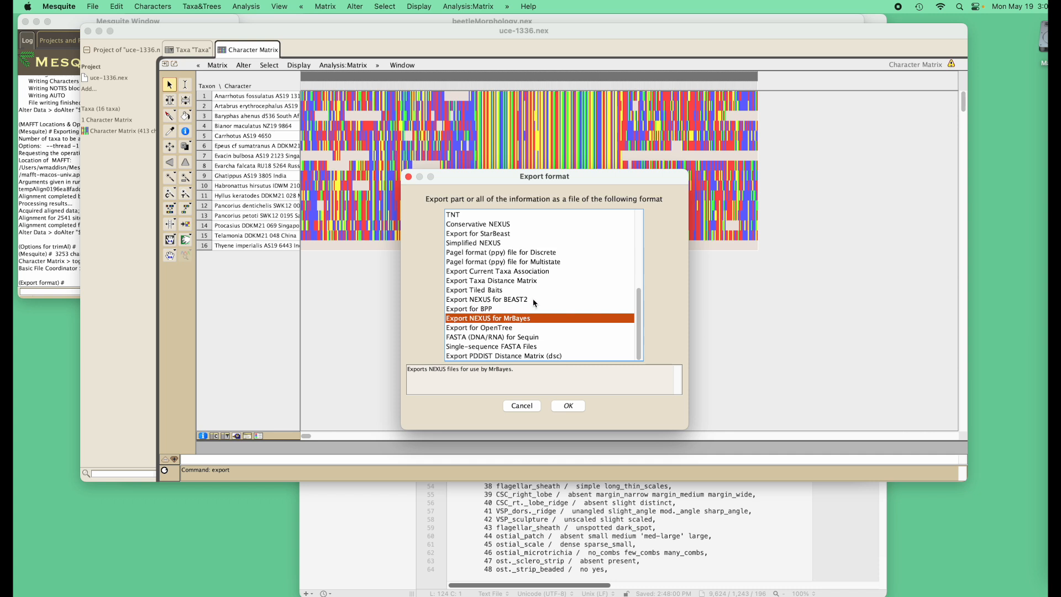
{"action": "left_click", "coordinate": [534, 299]}
{"action": "left_click", "coordinate": [530, 319]}
{"action": "scroll", "coordinate": [605, 295], "scroll_direction": "up", "scroll_amount": 10}
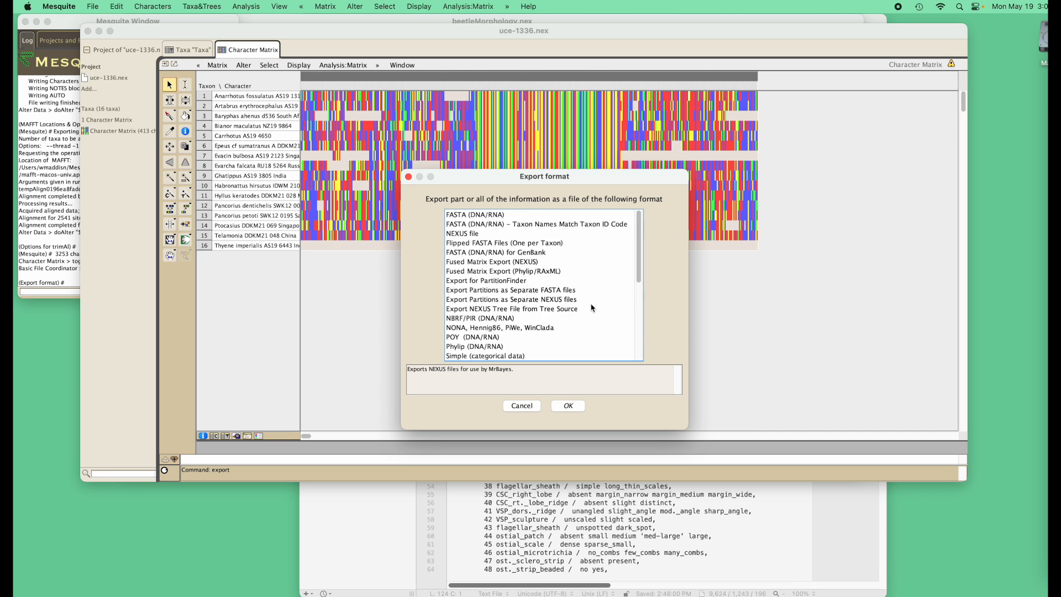
{"action": "scroll", "coordinate": [590, 304], "scroll_direction": "down", "scroll_amount": 3}
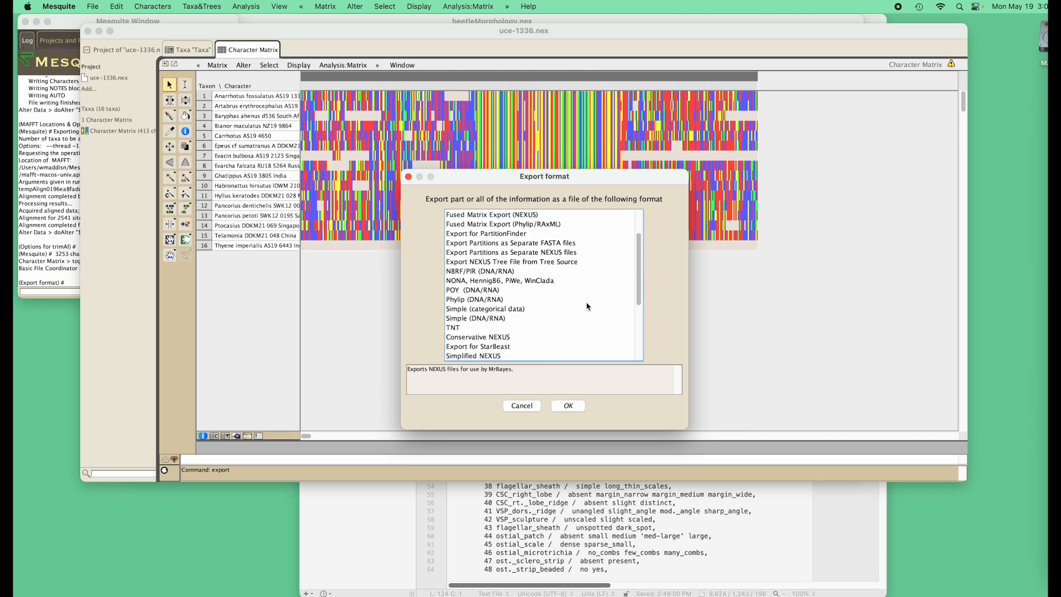
{"action": "left_click", "coordinate": [514, 216]}
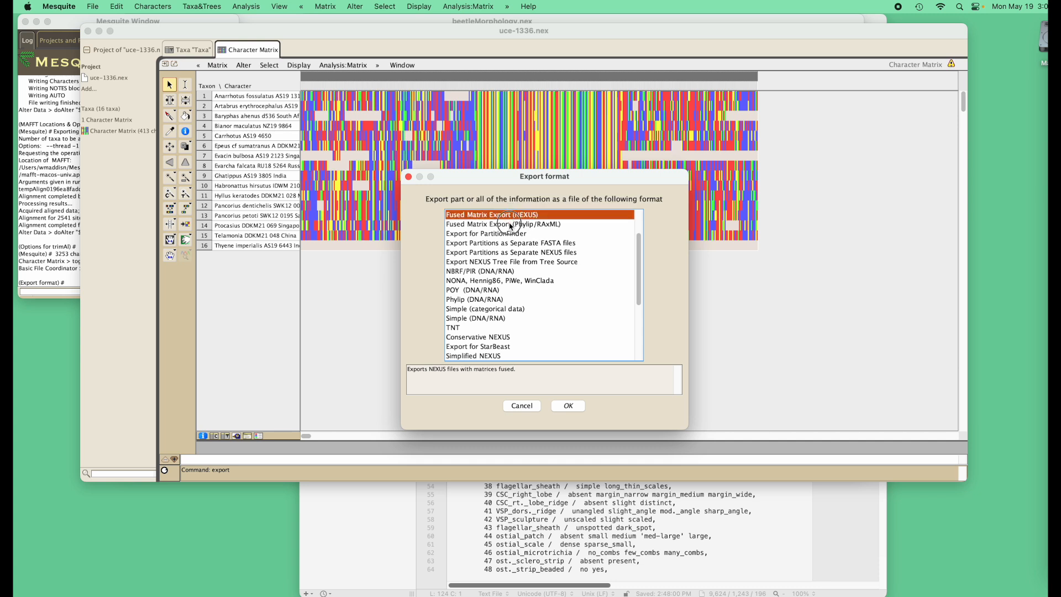
{"action": "left_click", "coordinate": [511, 225]}
{"action": "left_click_drag", "start_coordinate": [640, 273], "coordinate": [647, 241]}
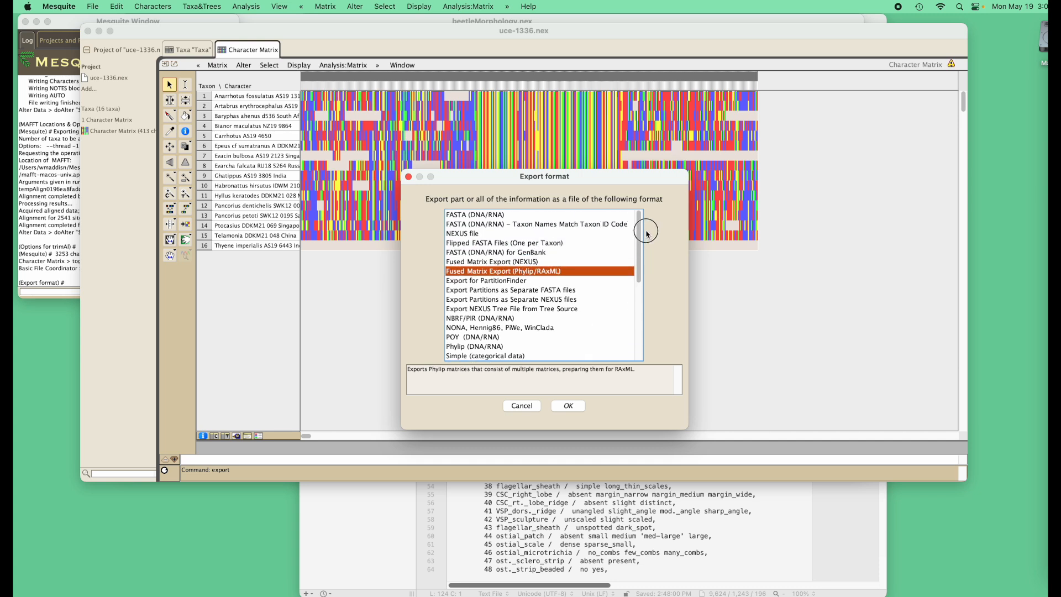
{"action": "left_click", "coordinate": [532, 408]}
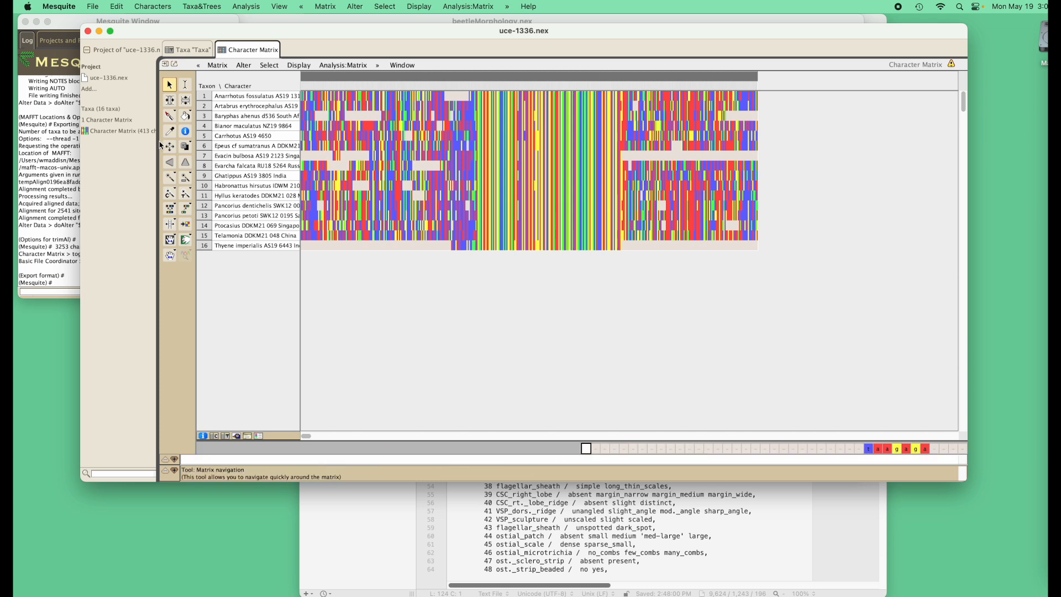
- List the characters of the DNA matrix, add a Genetic Code column, and reposition the project window
{"action": "left_click", "coordinate": [136, 131]}
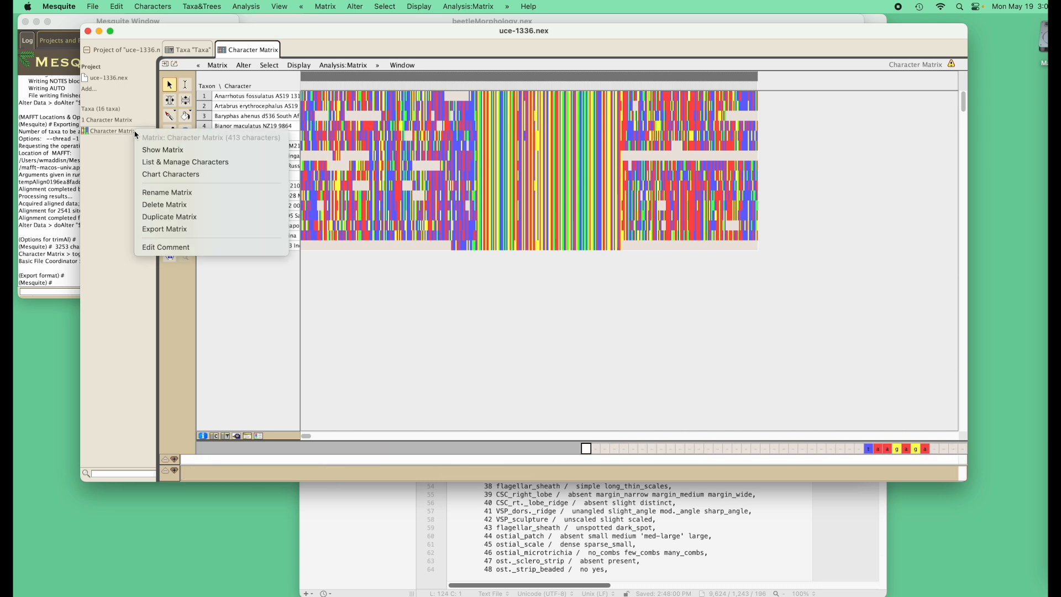
{"action": "left_click", "coordinate": [165, 164]}
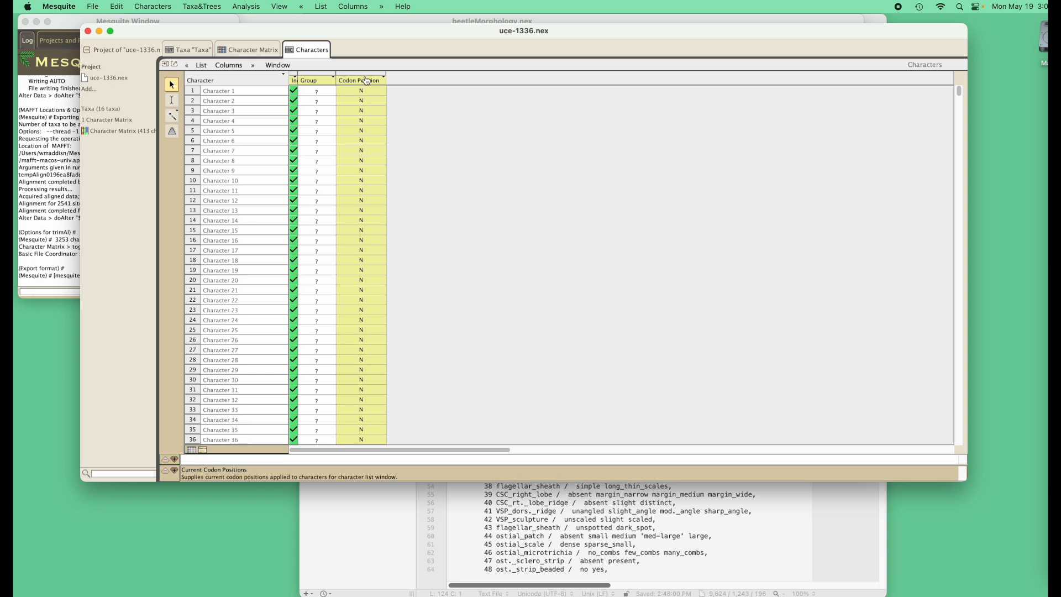
{"action": "left_click", "coordinate": [229, 65]}
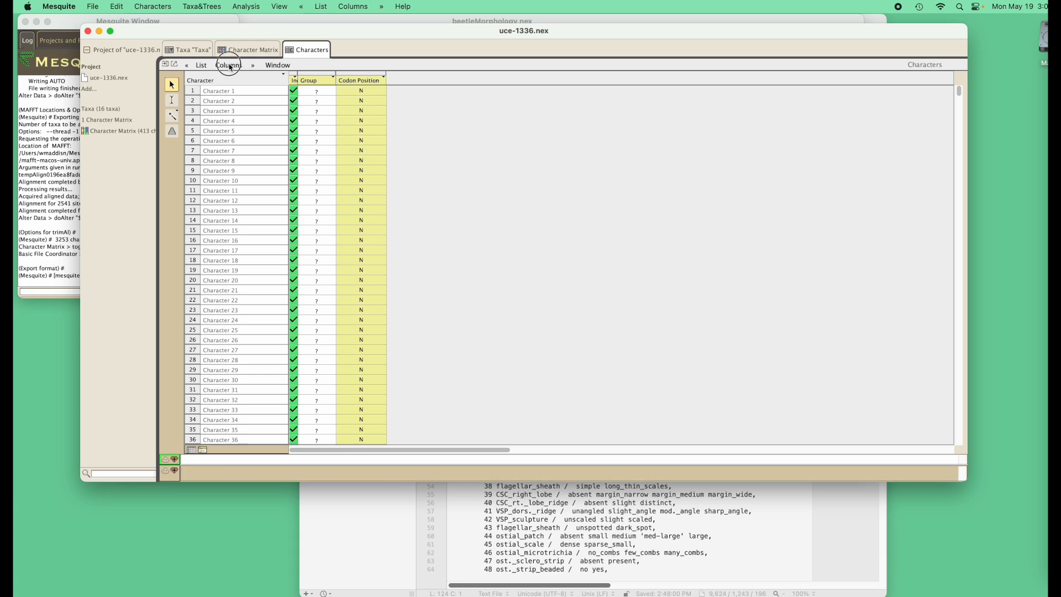
{"action": "left_click", "coordinate": [246, 213]}
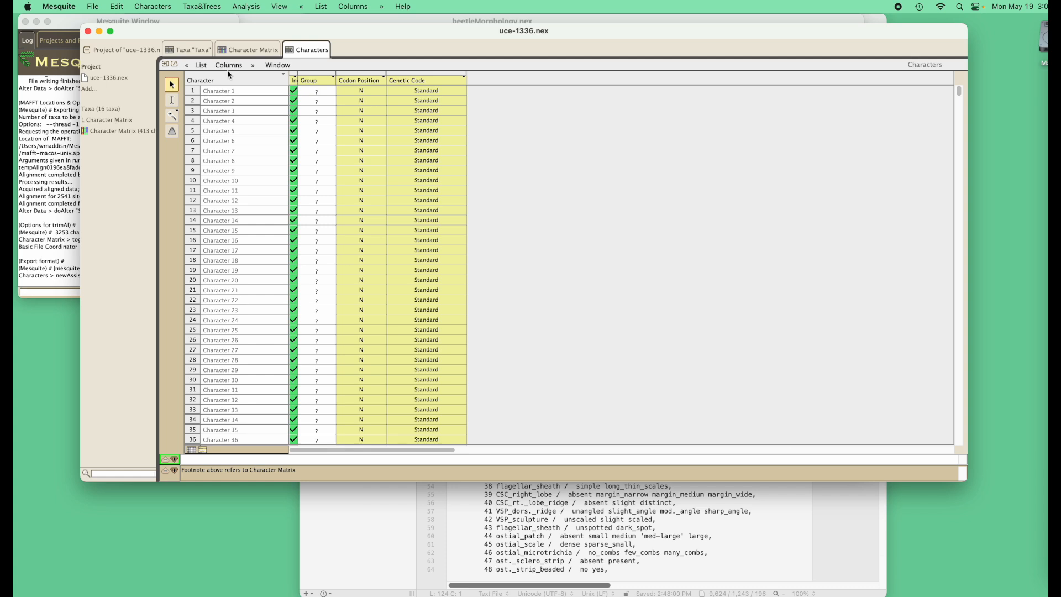
{"action": "left_click_drag", "start_coordinate": [475, 32], "coordinate": [457, 61]}
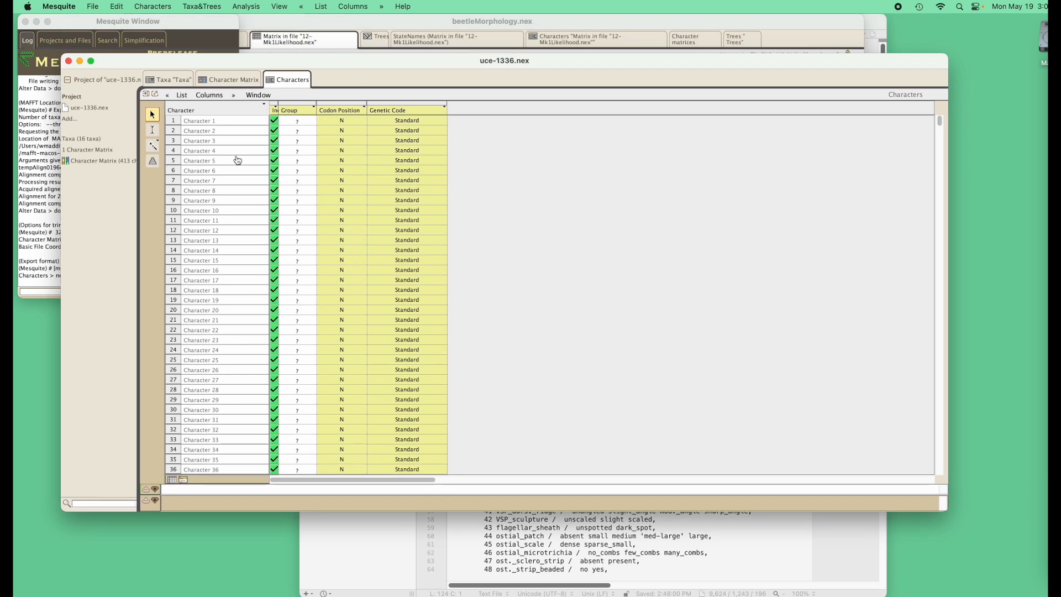
- Add a Sequence Length column to the taxa list and color its cells by value
{"action": "left_click", "coordinate": [183, 83]}
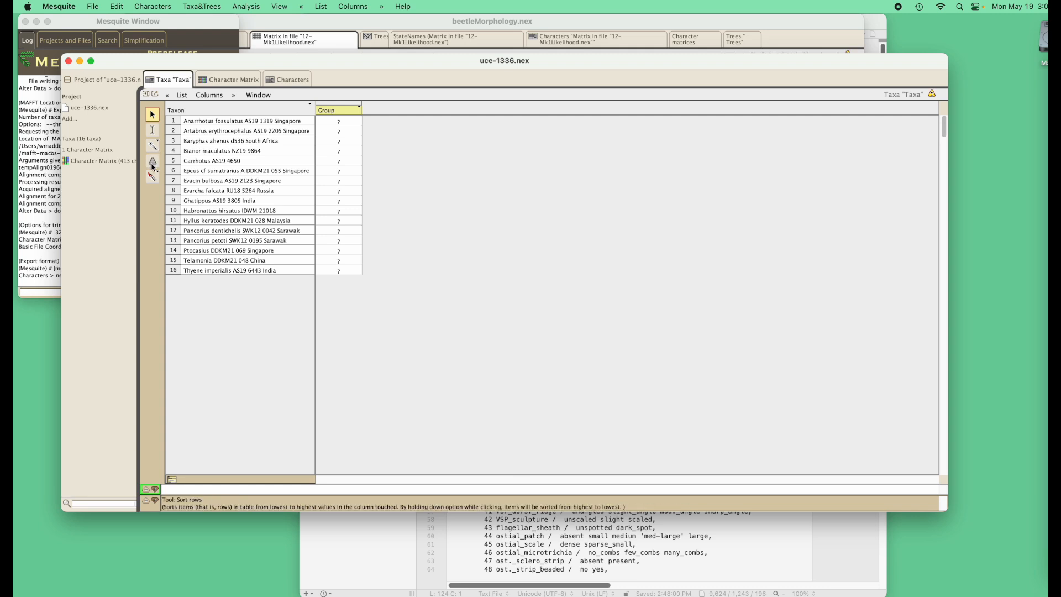
{"action": "left_click", "coordinate": [210, 95]}
{"action": "left_click", "coordinate": [212, 107]}
{"action": "mouse_move", "coordinate": [223, 120]}
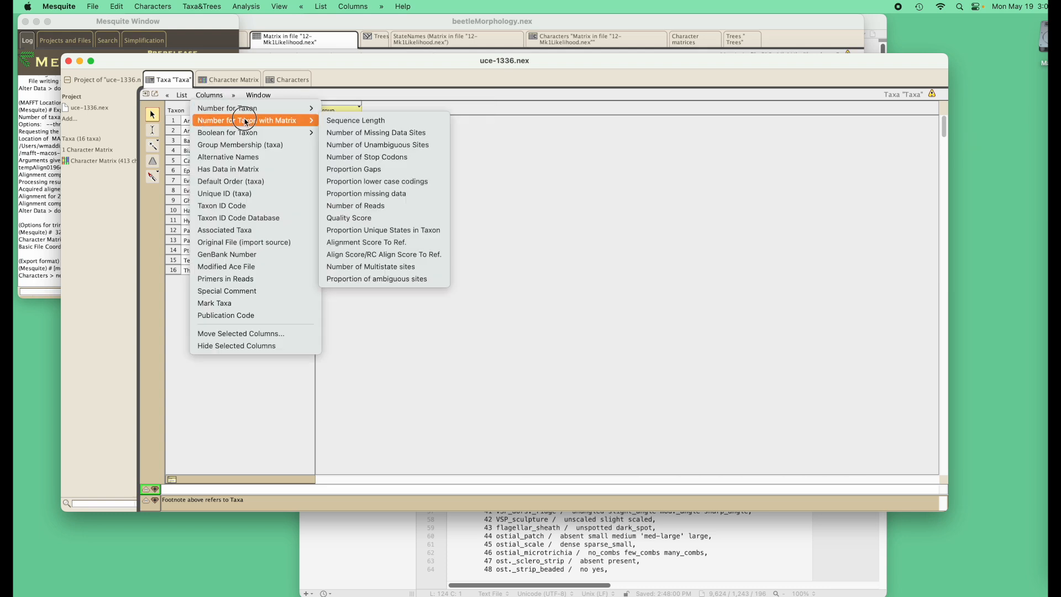
{"action": "left_click", "coordinate": [337, 121]}
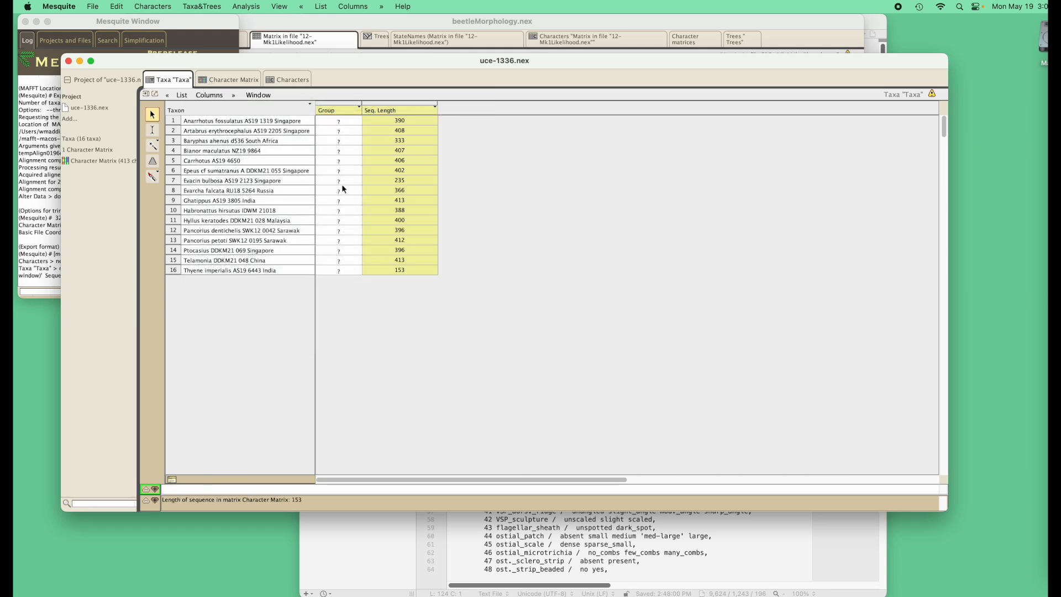
{"action": "left_click", "coordinate": [395, 111]}
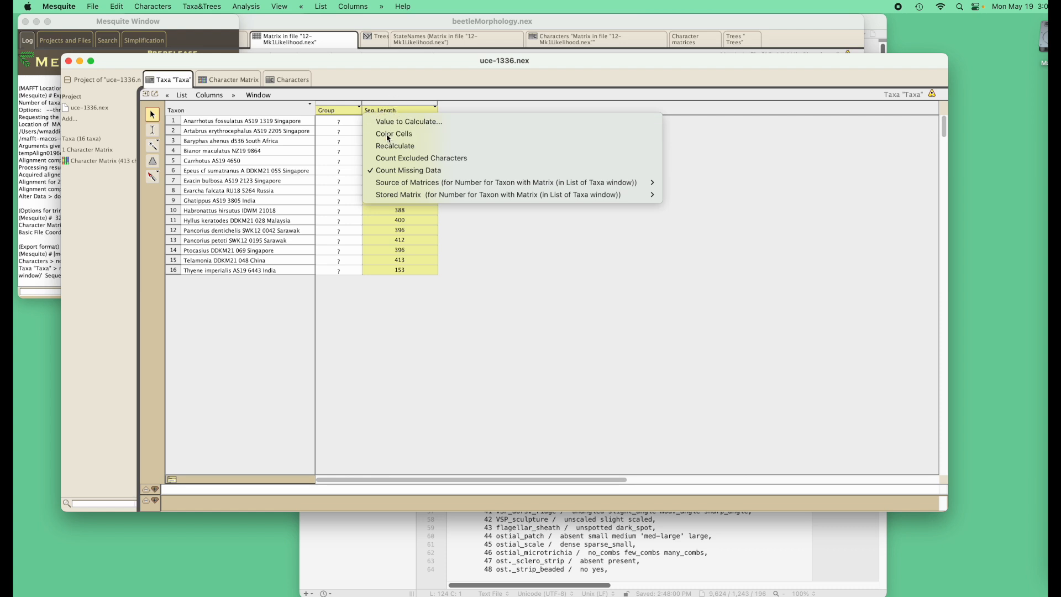
{"action": "left_click", "coordinate": [391, 139]}
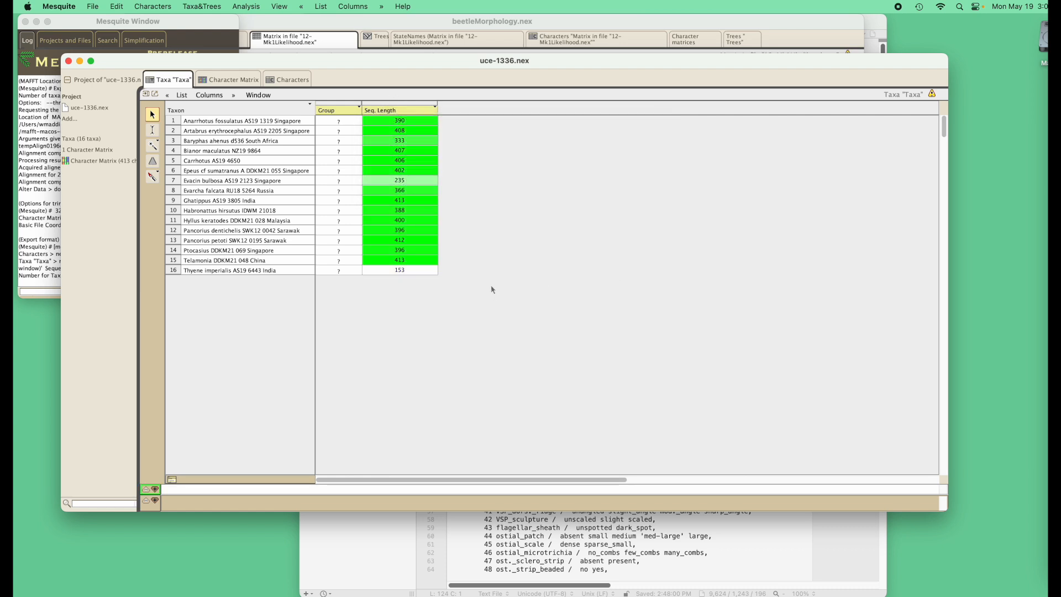
- Try the wand on the sequence lengths of Evacin bulbosa, Baryphas ahenus and Hyllus keratodes to select taxa with equal or shorter sequences, then deselect them
{"action": "left_click", "coordinate": [152, 146]}
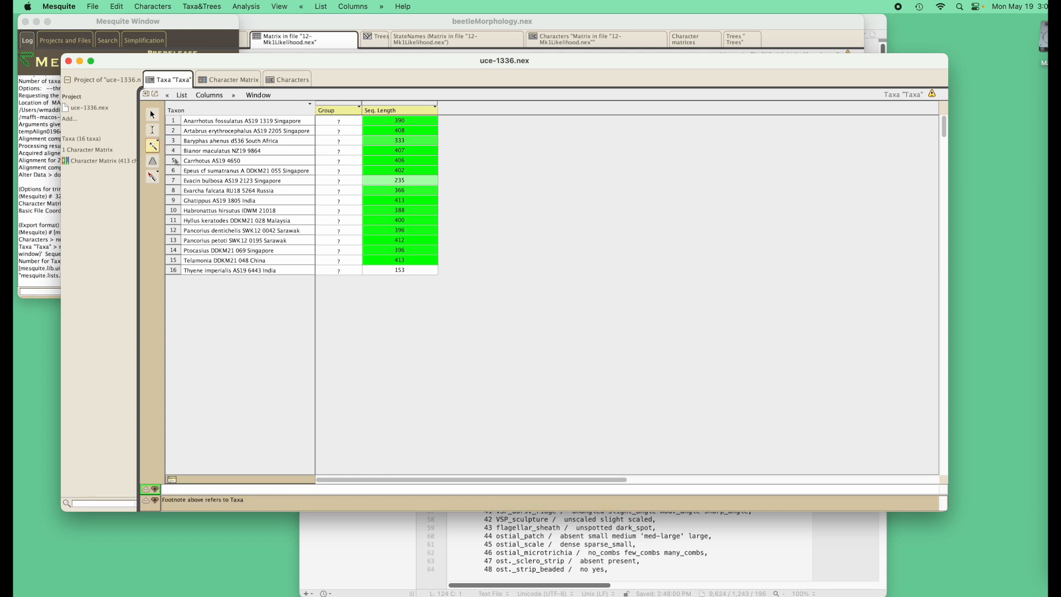
{"action": "left_click", "coordinate": [157, 149]}
{"action": "left_click", "coordinate": [189, 182]}
{"action": "left_click", "coordinate": [391, 180]}
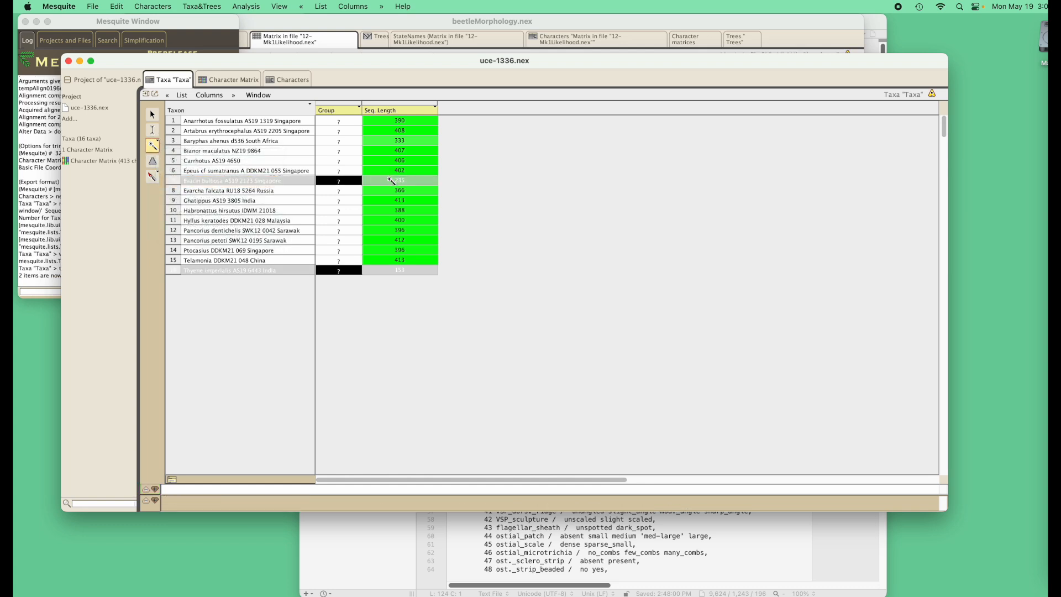
{"action": "left_click", "coordinate": [411, 142]}
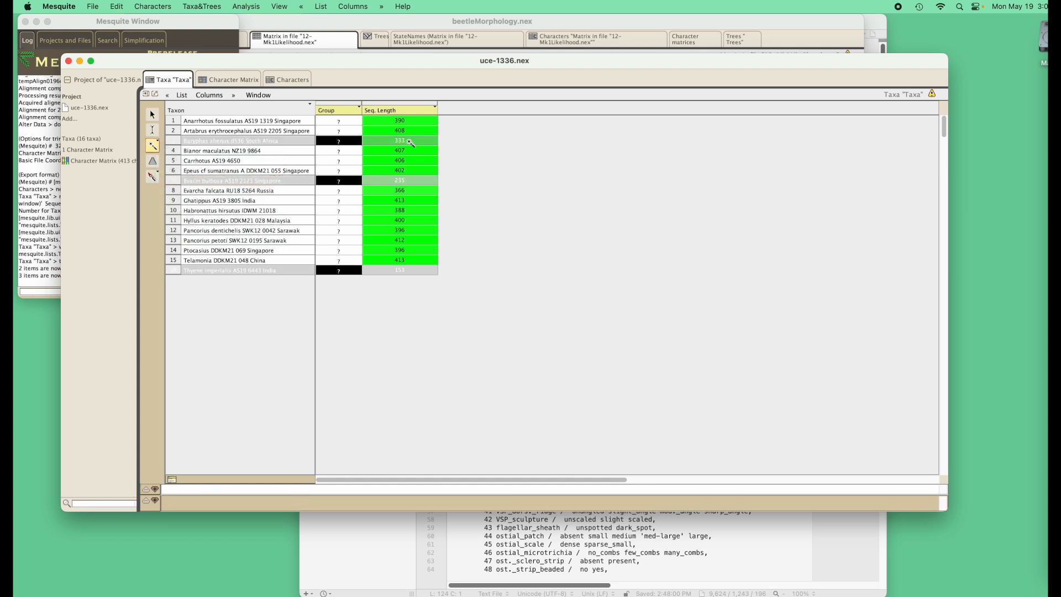
{"action": "left_click", "coordinate": [400, 224]}
{"action": "left_click", "coordinate": [499, 202]}
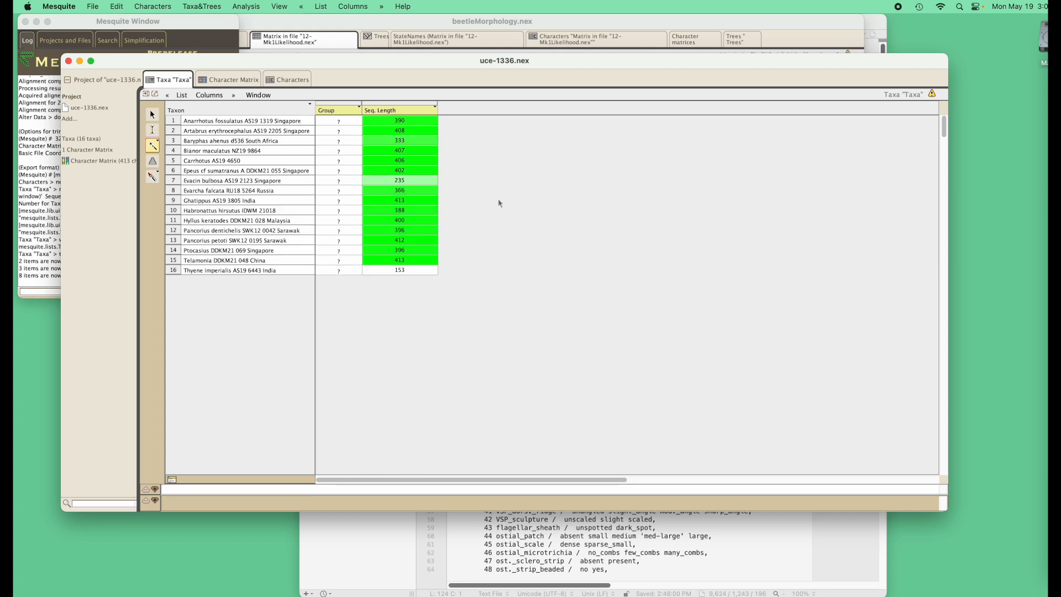
- Sort the taxa from shortest to longest sequence length
{"action": "left_click", "coordinate": [154, 161]}
{"action": "left_click", "coordinate": [410, 200]}
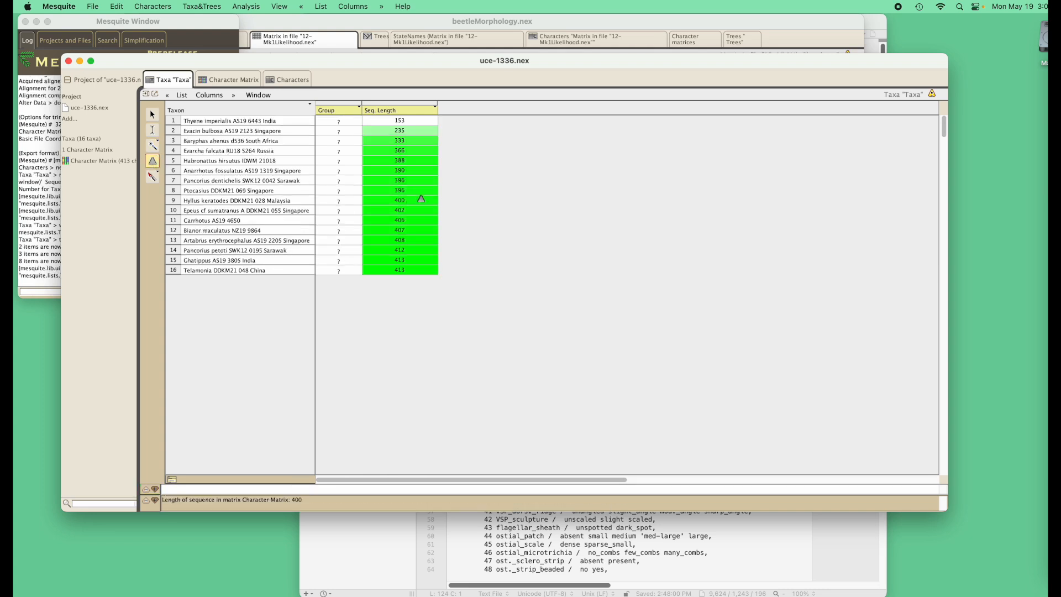
{"action": "left_click", "coordinate": [153, 114]}
- Assign blue to the taxa Pancorius petoti, Anarrhotus fossulatus and Pancorius dentichelis with the Color taxon tool
{"action": "left_click", "coordinate": [152, 180]}
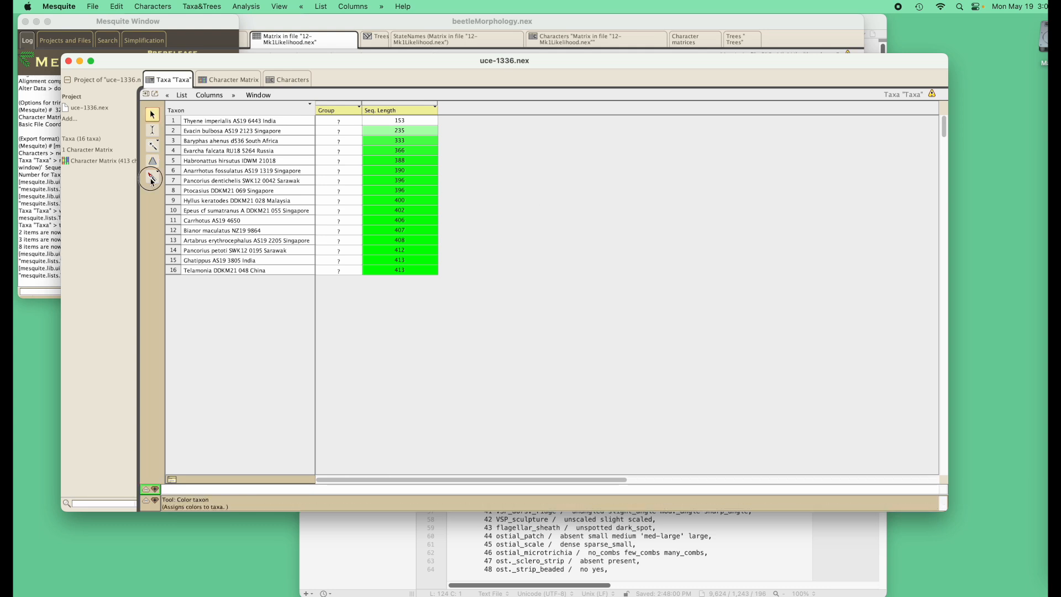
{"action": "mouse_move", "coordinate": [152, 180]}
{"action": "left_mouse_down"}
{"action": "mouse_move", "coordinate": [317, 209]}
{"action": "mouse_move", "coordinate": [282, 279]}
{"action": "mouse_move", "coordinate": [279, 382]}
{"action": "mouse_move", "coordinate": [279, 360]}
{"action": "left_mouse_up"}
{"action": "left_click", "coordinate": [239, 252]}
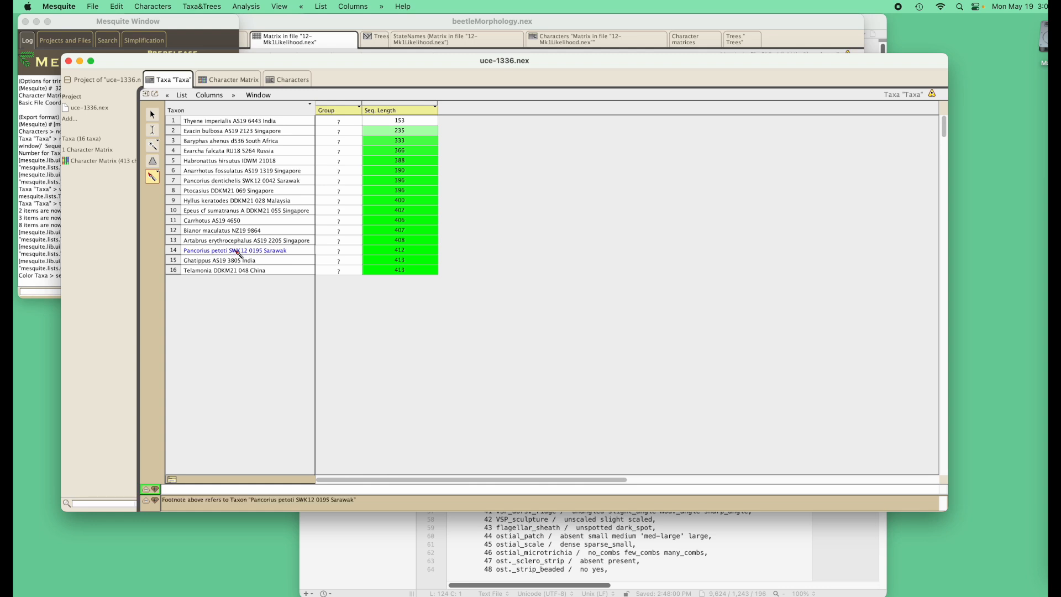
{"action": "left_click", "coordinate": [243, 172]}
{"action": "left_click", "coordinate": [239, 181]}
{"action": "left_click", "coordinate": [152, 115]}
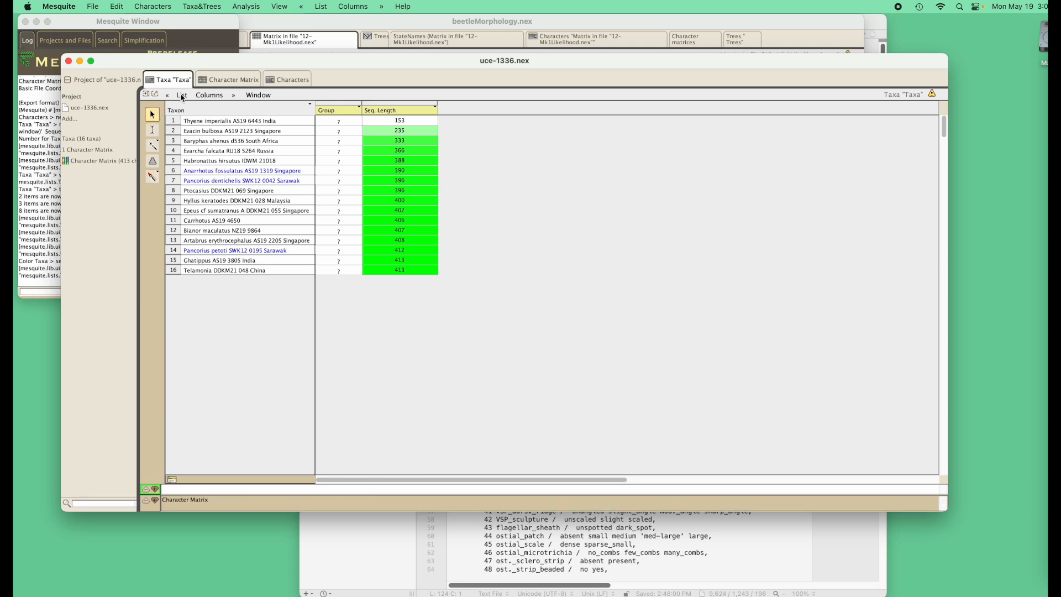
- Infer a likelihood tree from the DNA matrix with local RAxML, accepting the offered options
{"action": "left_click", "coordinate": [212, 7]}
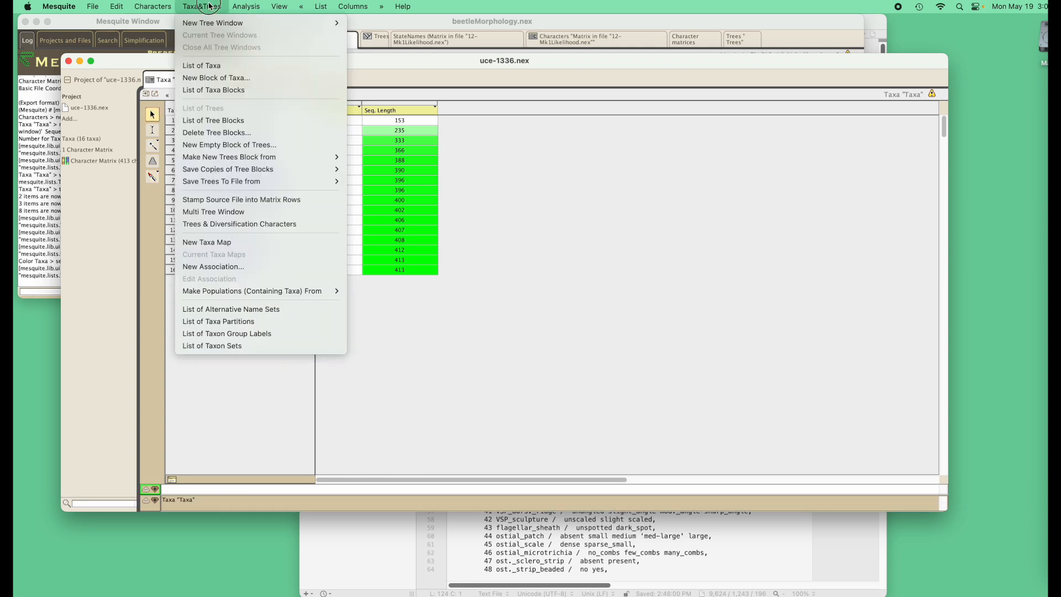
{"action": "left_click", "coordinate": [213, 7]}
{"action": "left_click", "coordinate": [246, 6]}
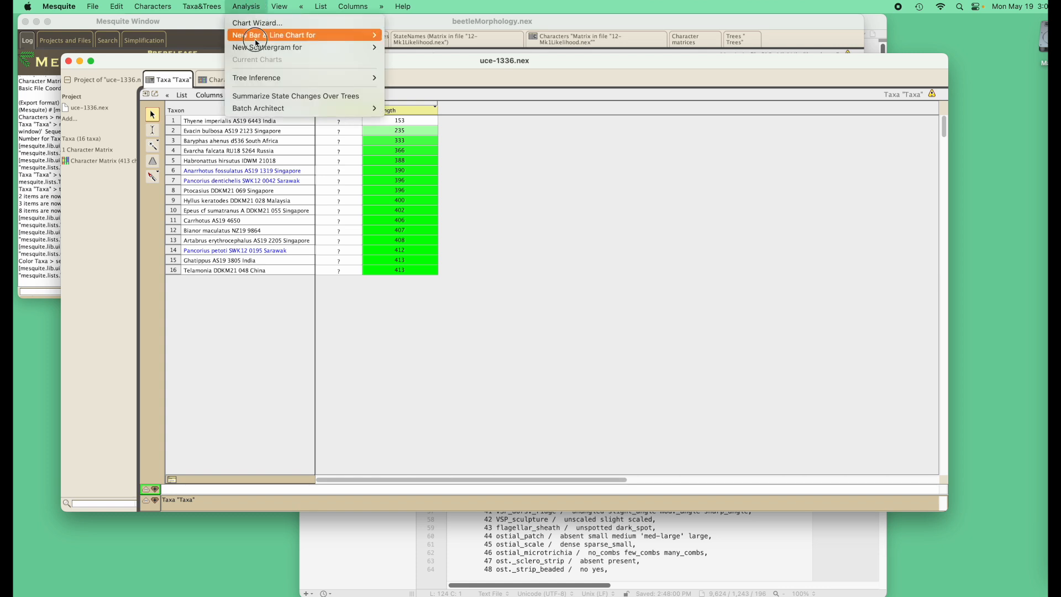
{"action": "mouse_move", "coordinate": [250, 81]}
{"action": "mouse_move", "coordinate": [469, 78]}
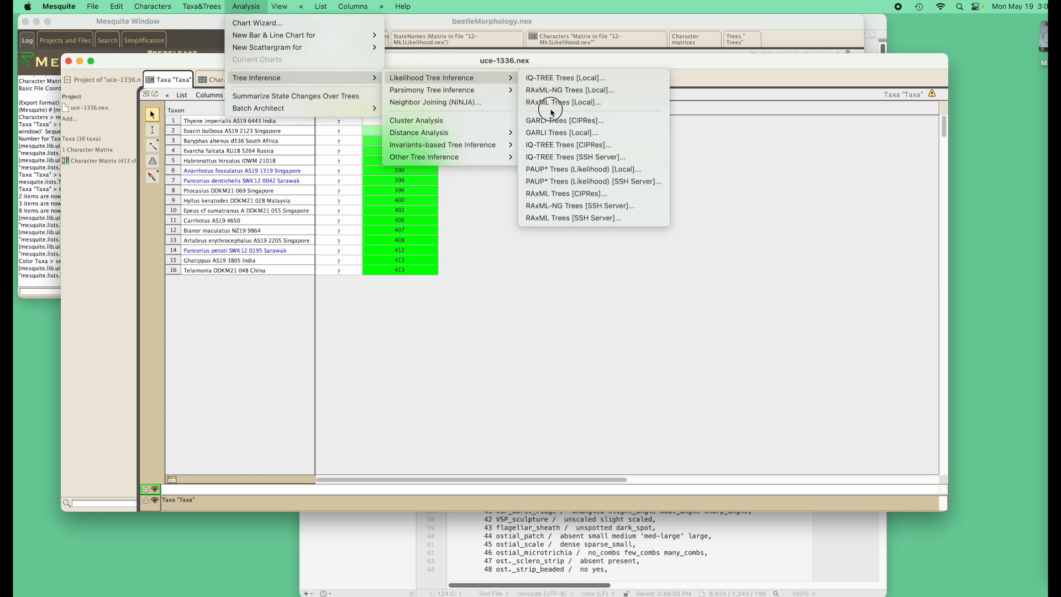
{"action": "left_click", "coordinate": [556, 102]}
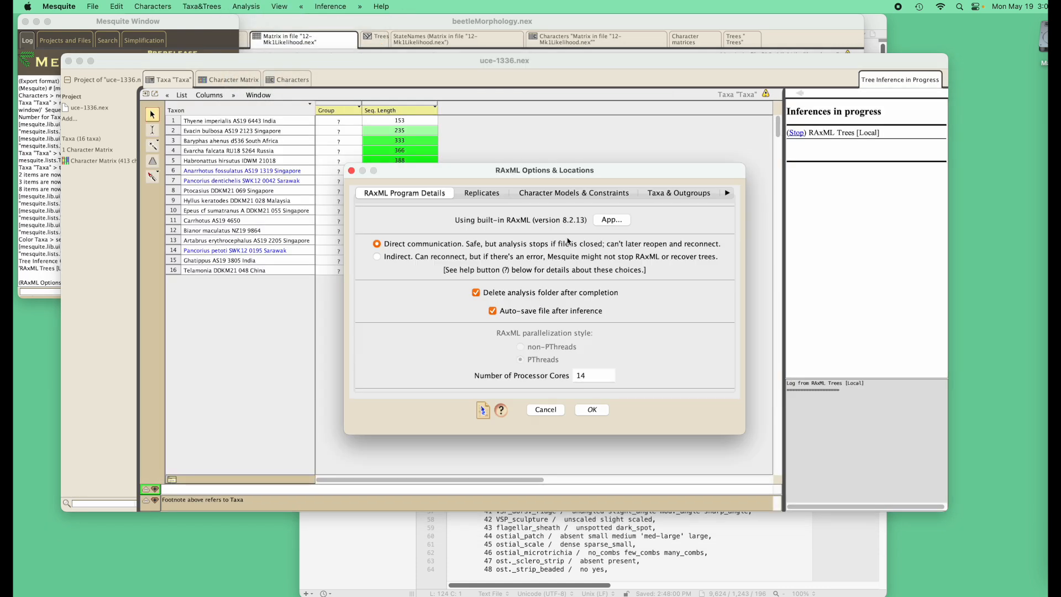
{"action": "left_click", "coordinate": [583, 412]}
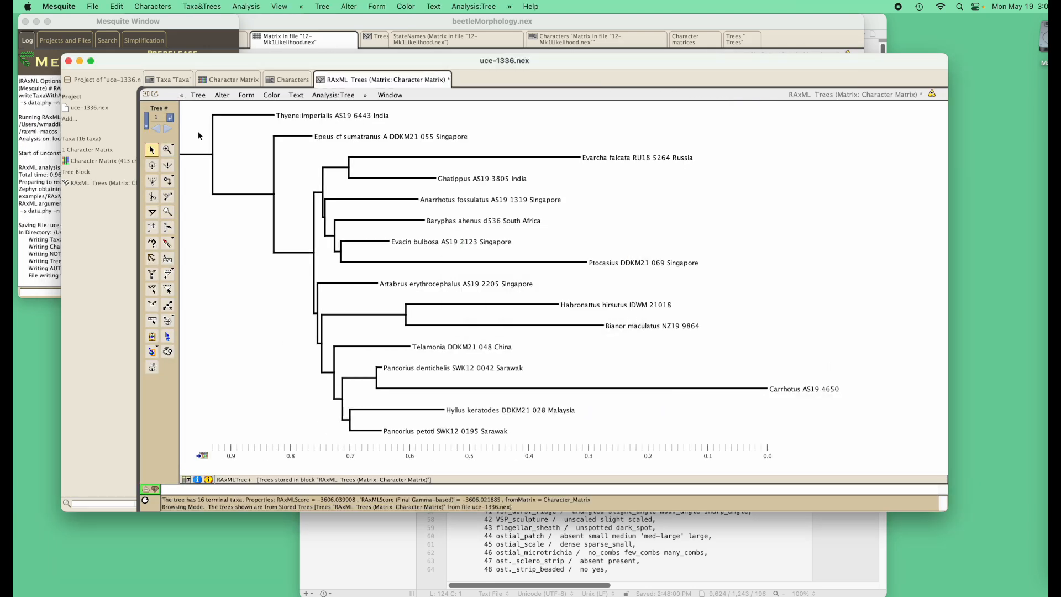
- Color the taxon names on the RAxML tree by their assigned colors
{"action": "left_click", "coordinate": [274, 95]}
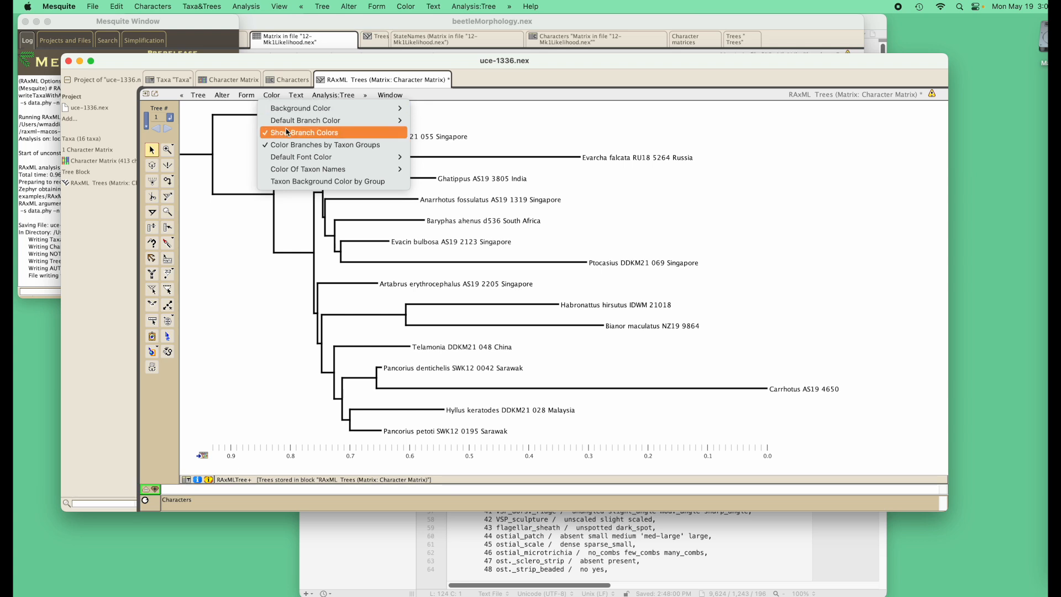
{"action": "mouse_move", "coordinate": [332, 169]}
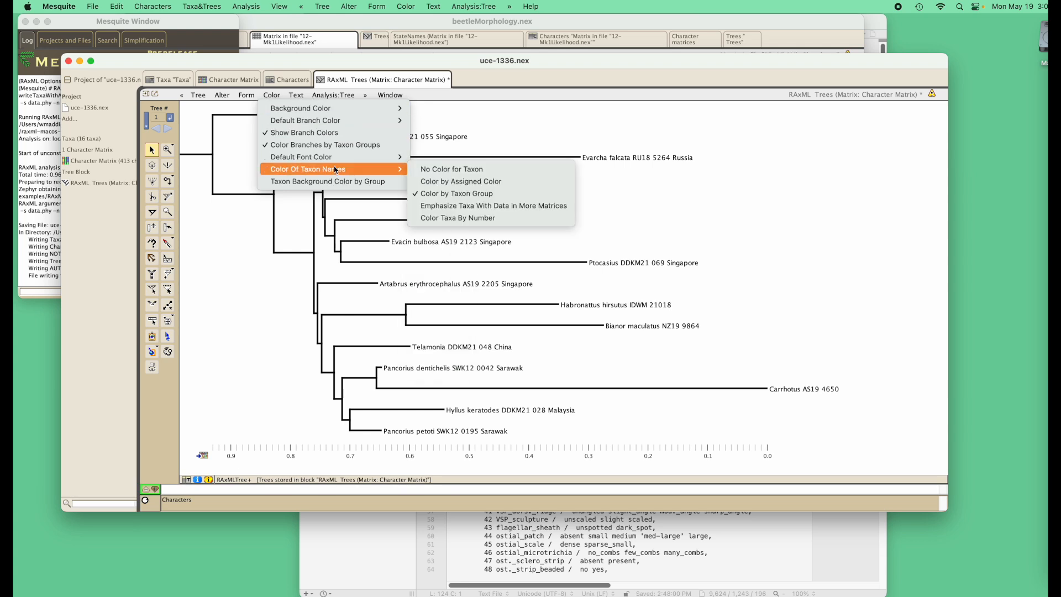
{"action": "left_click", "coordinate": [482, 181]}
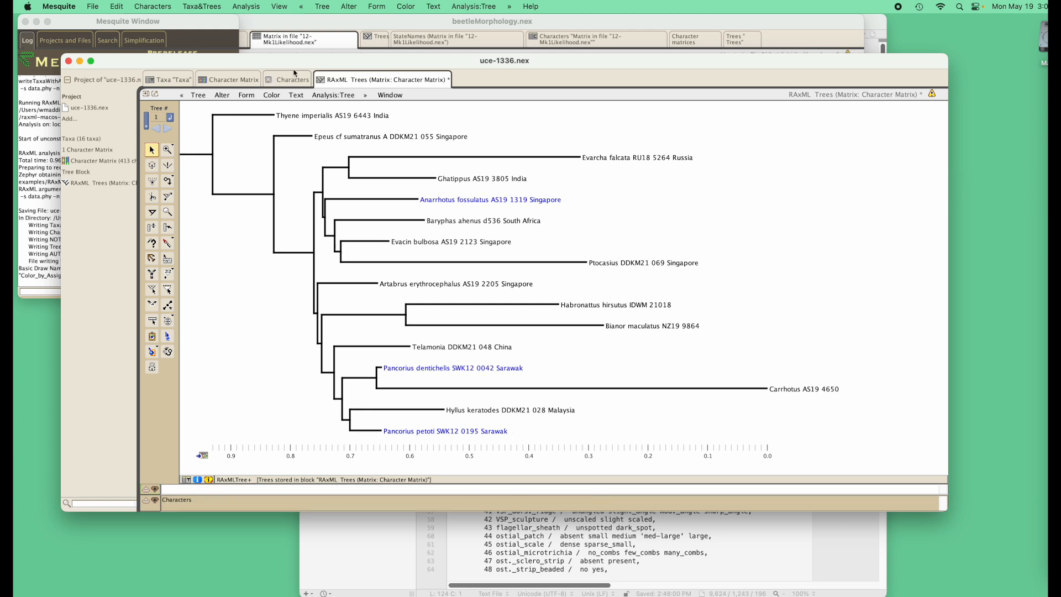
- Save the colored RAxML tree as a PDF named treeUCE1336 in the Basic examples folder
{"action": "left_click_drag", "start_coordinate": [287, 58], "coordinate": [253, 38]}
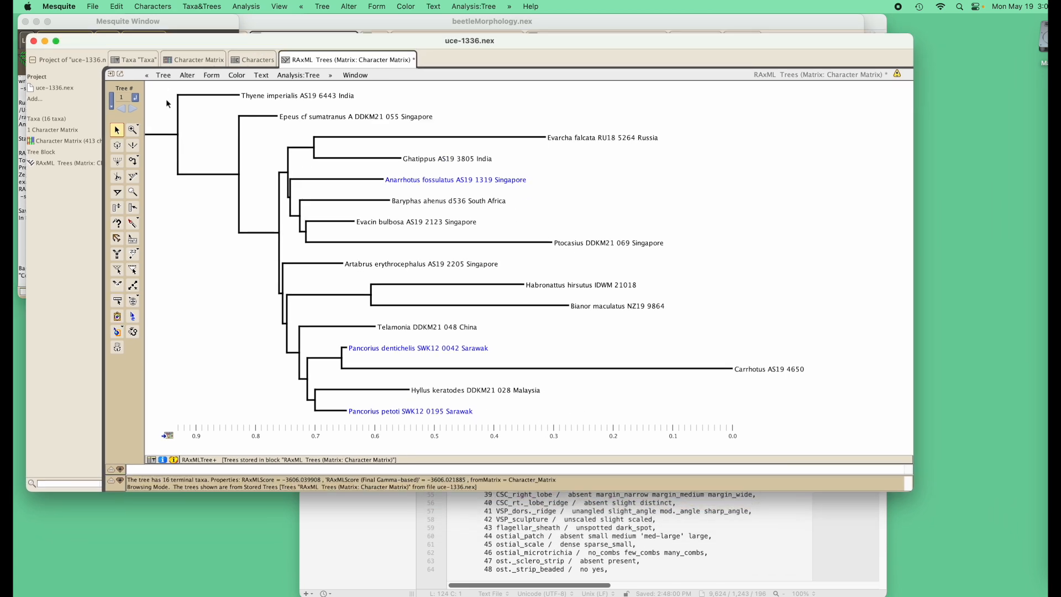
{"action": "left_click", "coordinate": [93, 6]}
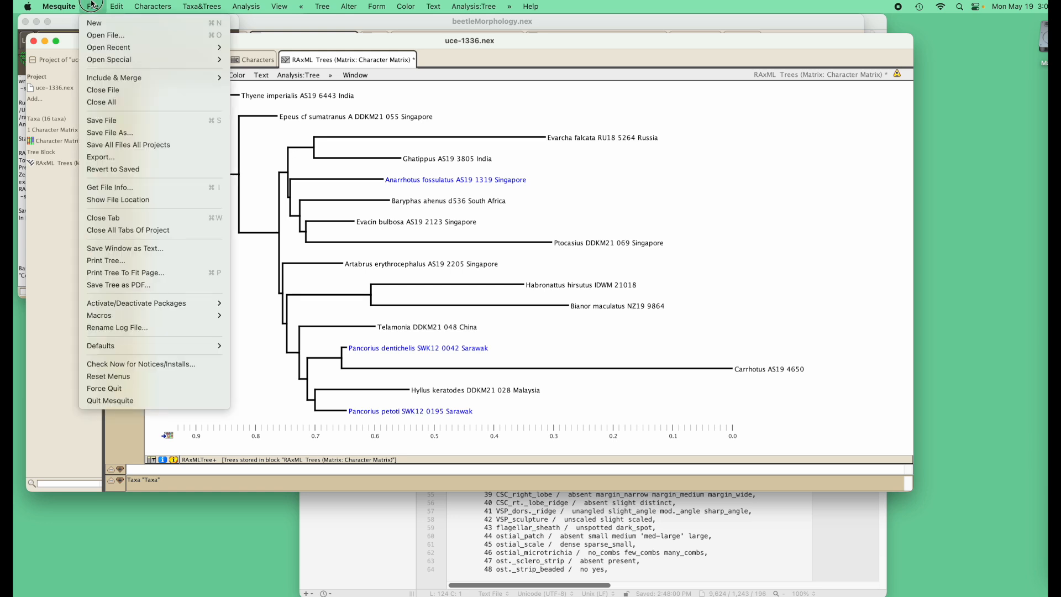
{"action": "left_click", "coordinate": [140, 290]}
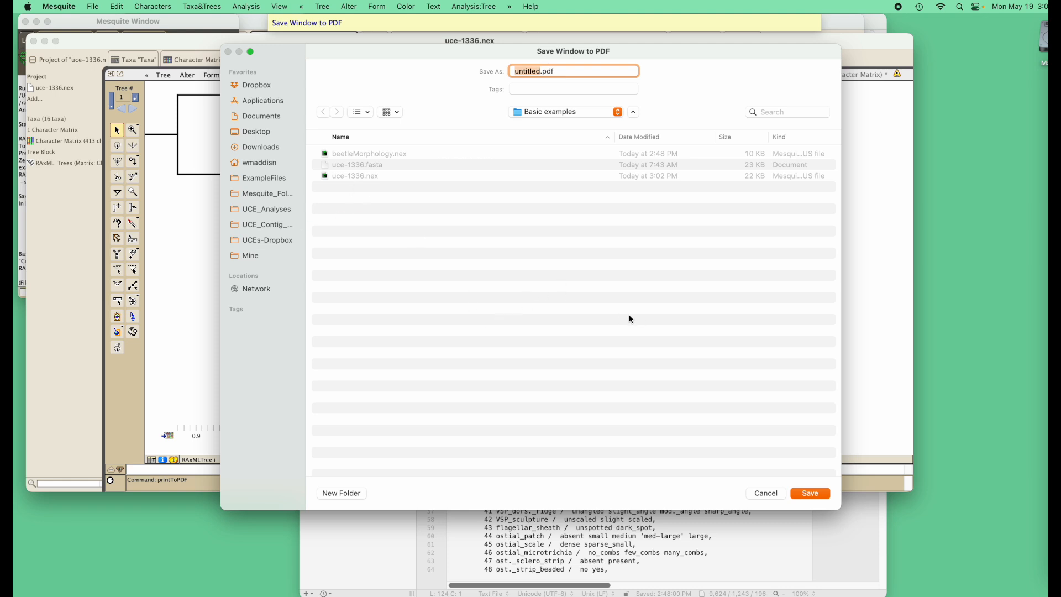
{"action": "type", "text": "treeUCE"}
{"action": "key", "text": "BackSpace"}
{"action": "type", "text": "E1"}
{"action": "type", "text": "33"}
{"action": "type", "text": "6"}
{"action": "key", "text": "Return"}
- Switch to Finder, open treeUCE1336.pdf to inspect the exported tree, and close the preview
{"action": "key", "text": "super+Tab"}
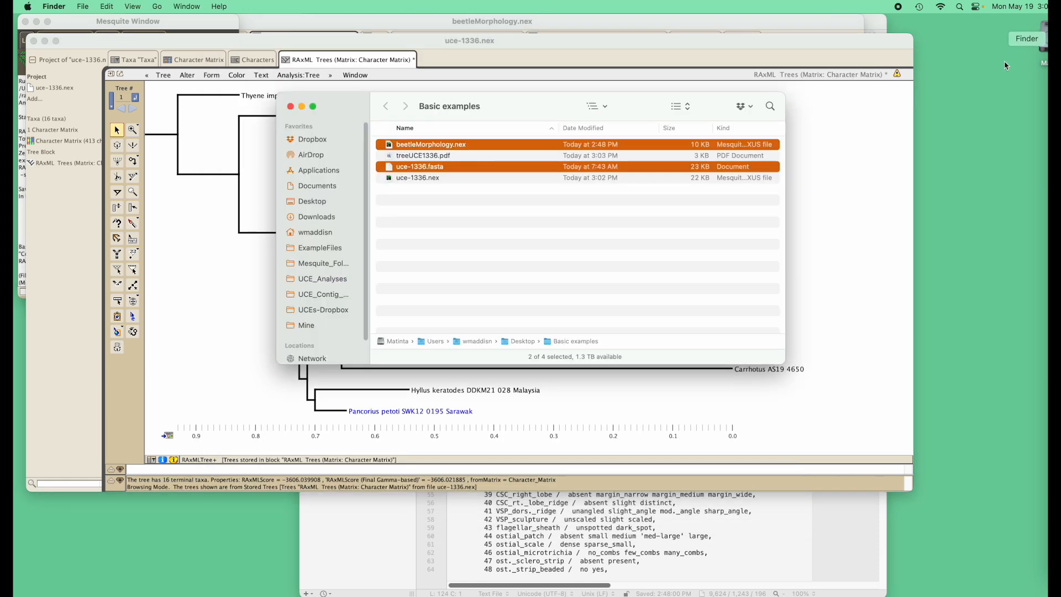
{"action": "double_click", "coordinate": [430, 156]}
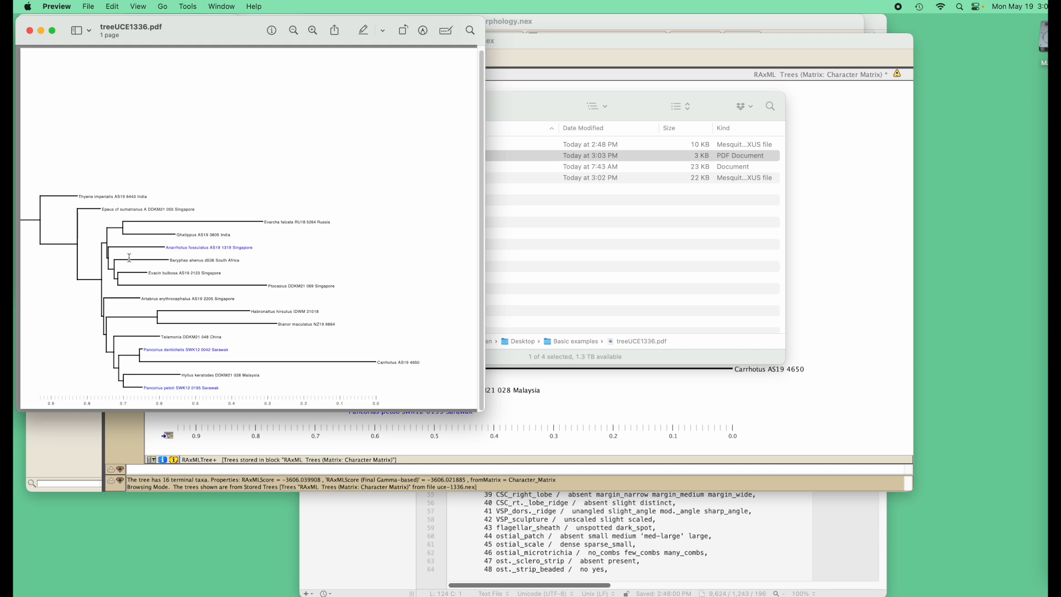
{"action": "left_click_drag", "start_coordinate": [198, 34], "coordinate": [677, 56]}
{"action": "left_click", "coordinate": [508, 52]}
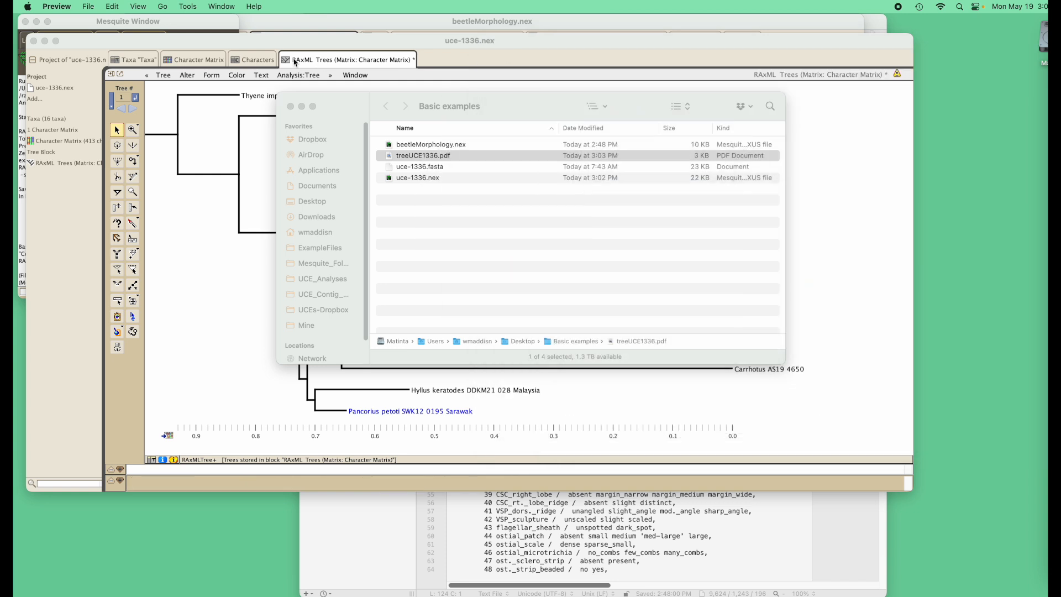
- Return to Mesquite and try the circular and diagonal tree forms on the RAxML tree
{"action": "left_click", "coordinate": [267, 45]}
{"action": "left_click", "coordinate": [213, 76]}
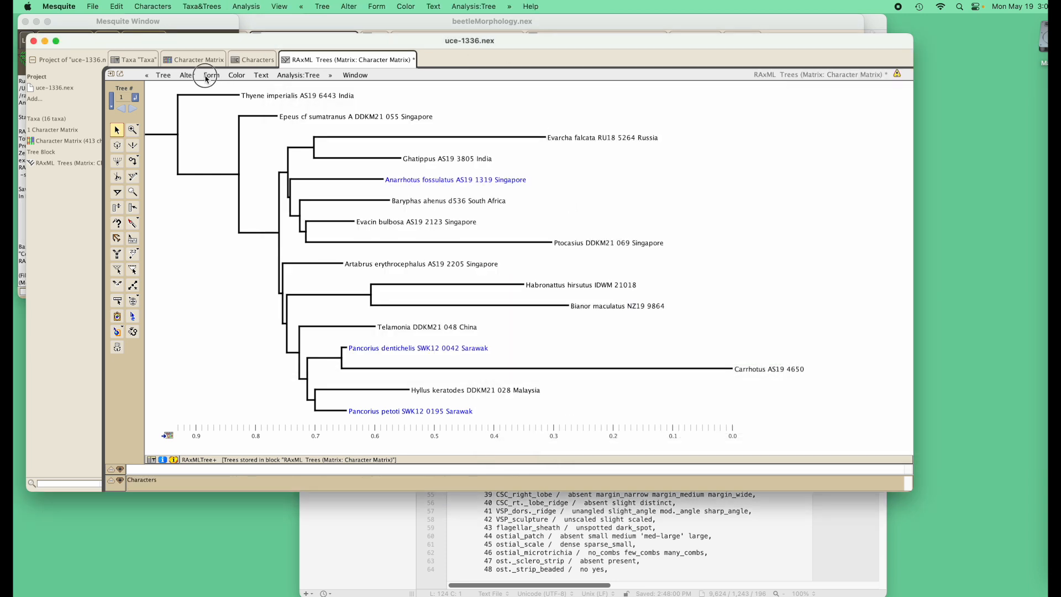
{"action": "mouse_move", "coordinate": [265, 88]}
{"action": "left_click", "coordinate": [370, 161]}
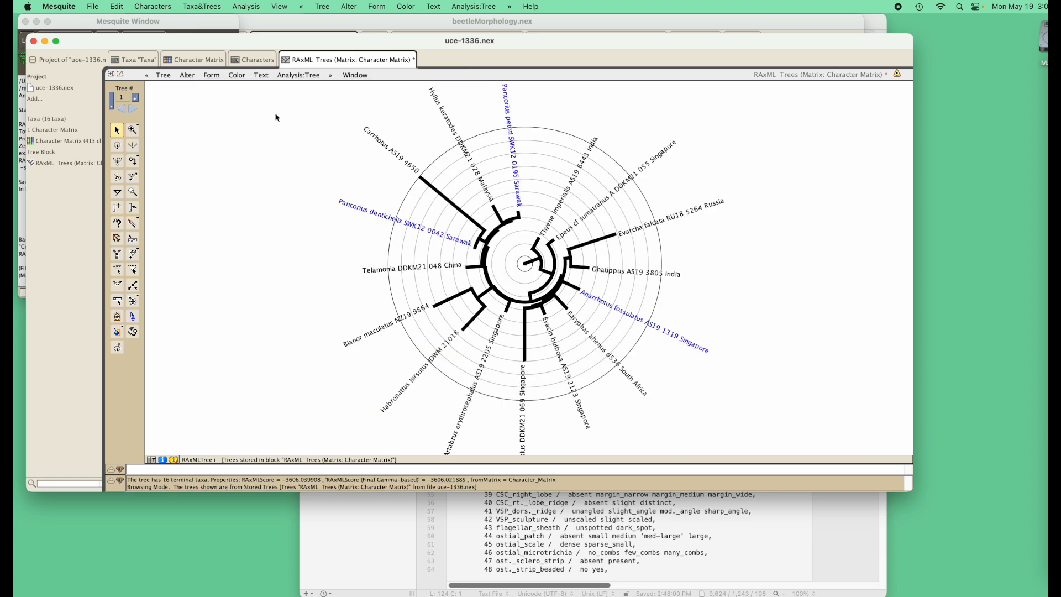
{"action": "left_click", "coordinate": [213, 76]}
{"action": "mouse_move", "coordinate": [222, 88]}
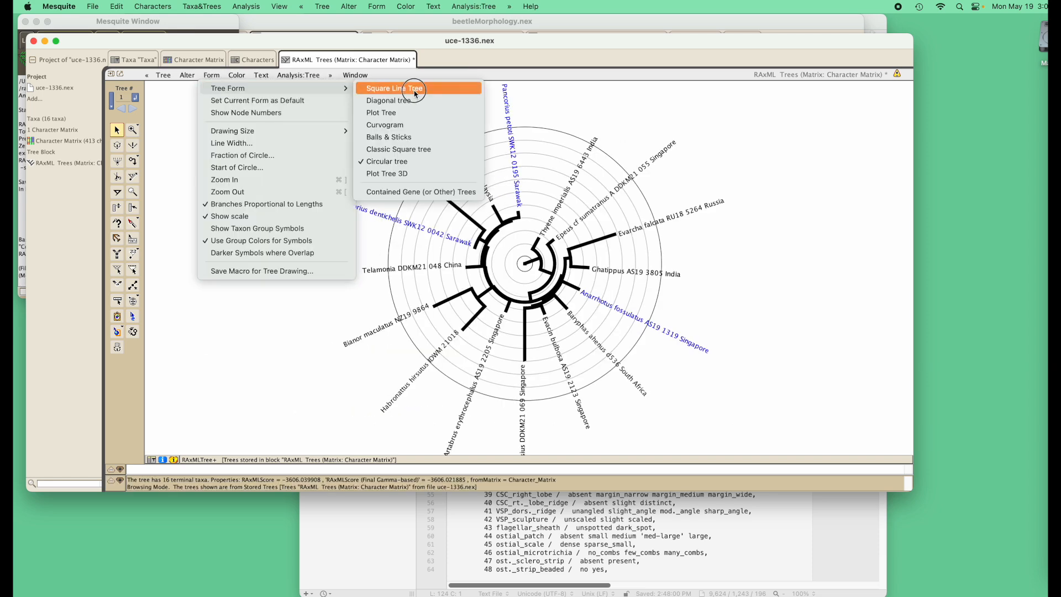
{"action": "left_click", "coordinate": [388, 101]}
- Change the RAxML tree's form to Curvogram
{"action": "left_click", "coordinate": [213, 76]}
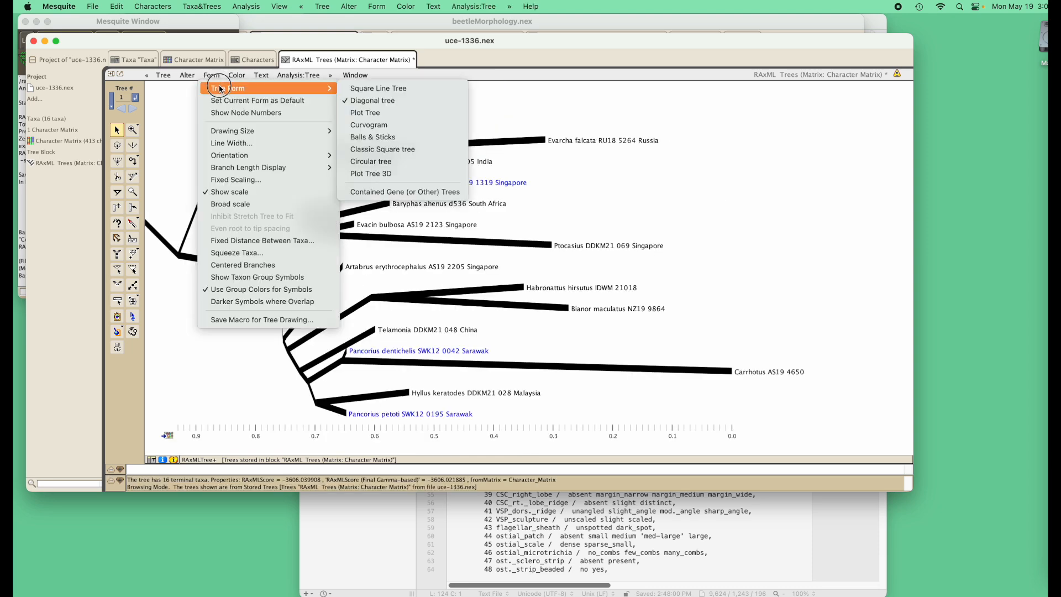
{"action": "mouse_move", "coordinate": [237, 88]}
{"action": "left_click", "coordinate": [369, 125]}
{"action": "left_click", "coordinate": [209, 76]}
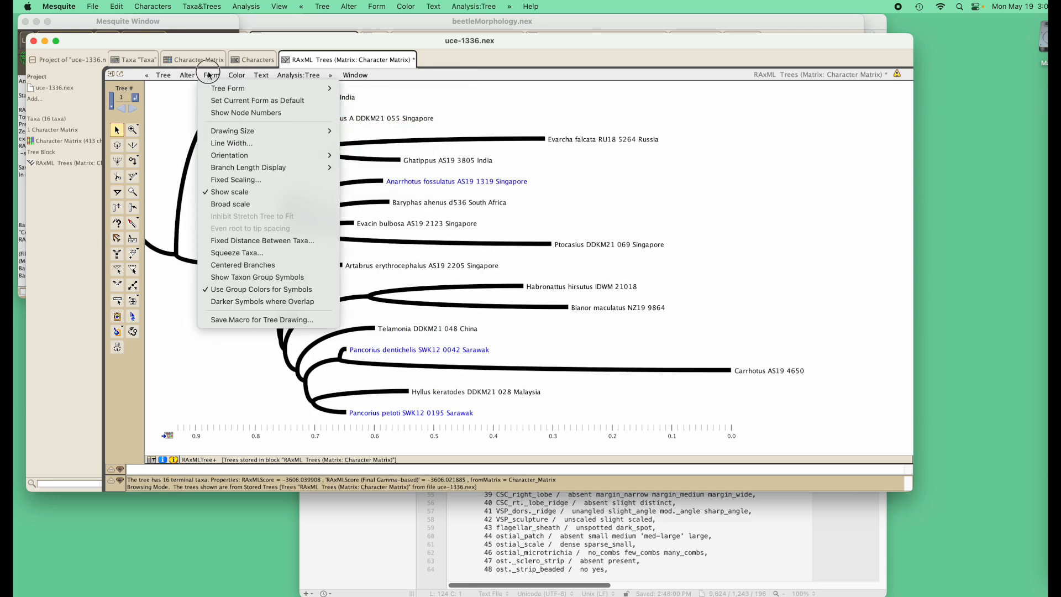
{"action": "left_click", "coordinate": [210, 75]}
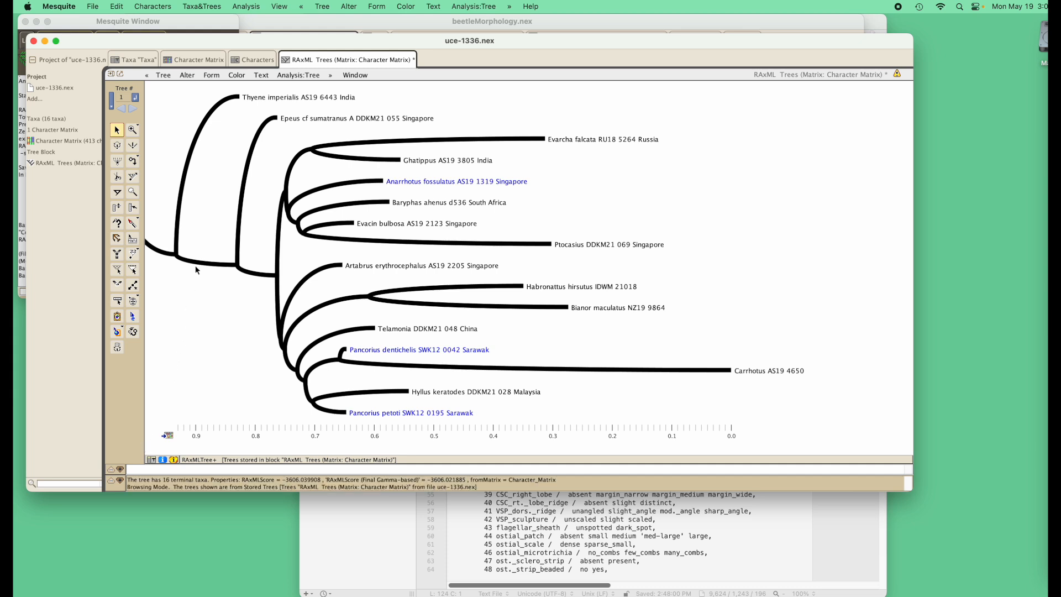
- Read the explanation of the choices for including and merging other files, and dismiss it
{"action": "left_click", "coordinate": [93, 7]}
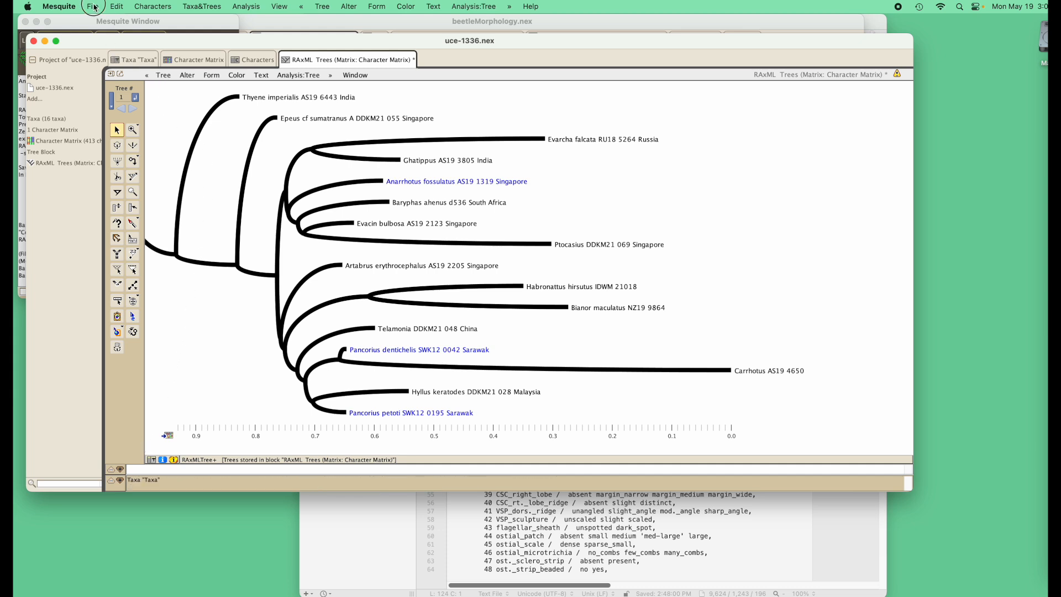
{"action": "mouse_move", "coordinate": [105, 78]}
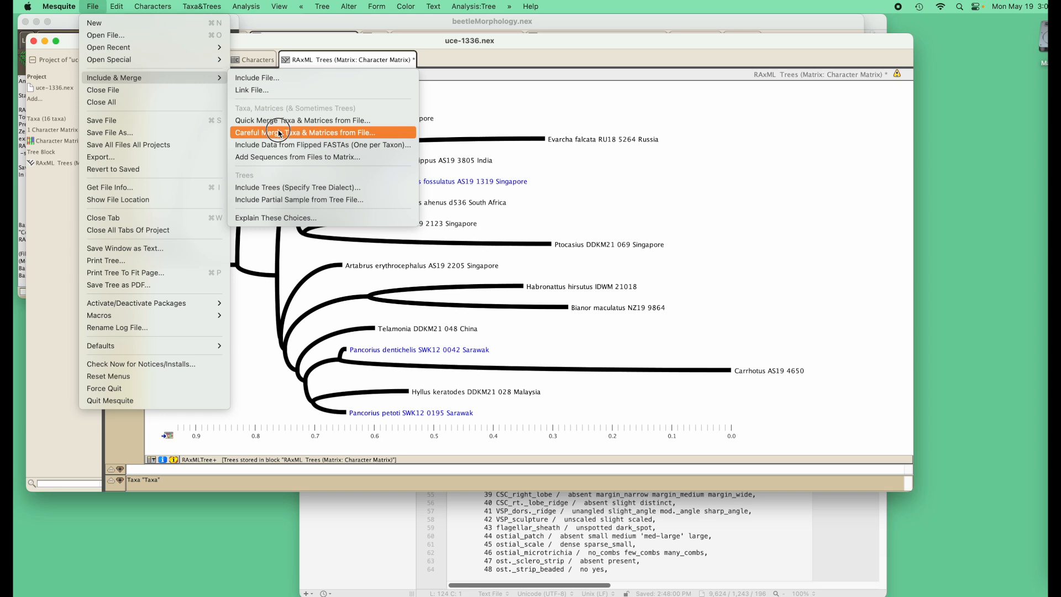
{"action": "left_click", "coordinate": [279, 218]}
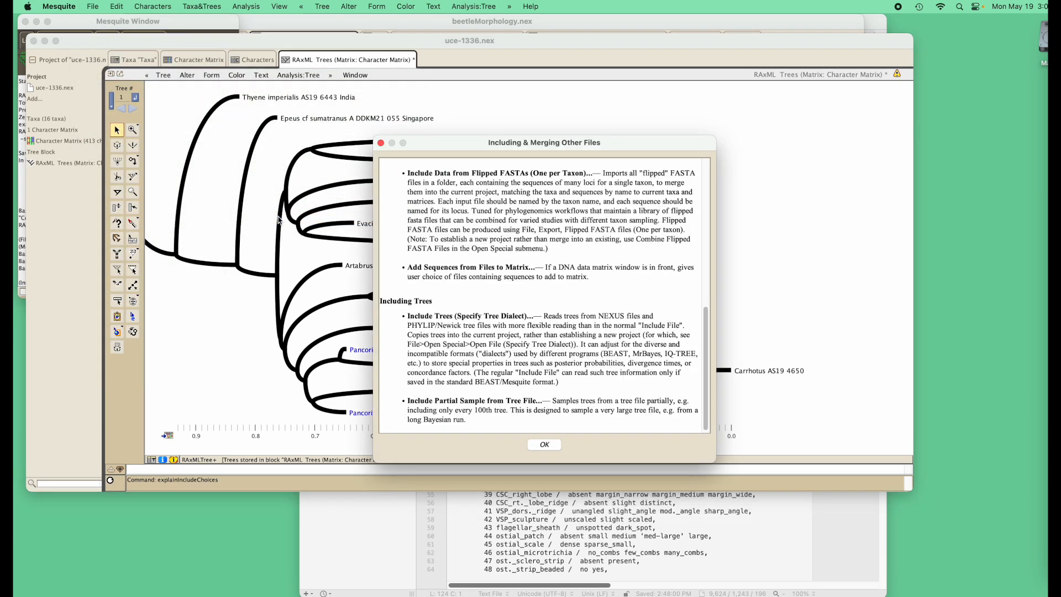
{"action": "left_click_drag", "start_coordinate": [710, 330], "coordinate": [695, 360]}
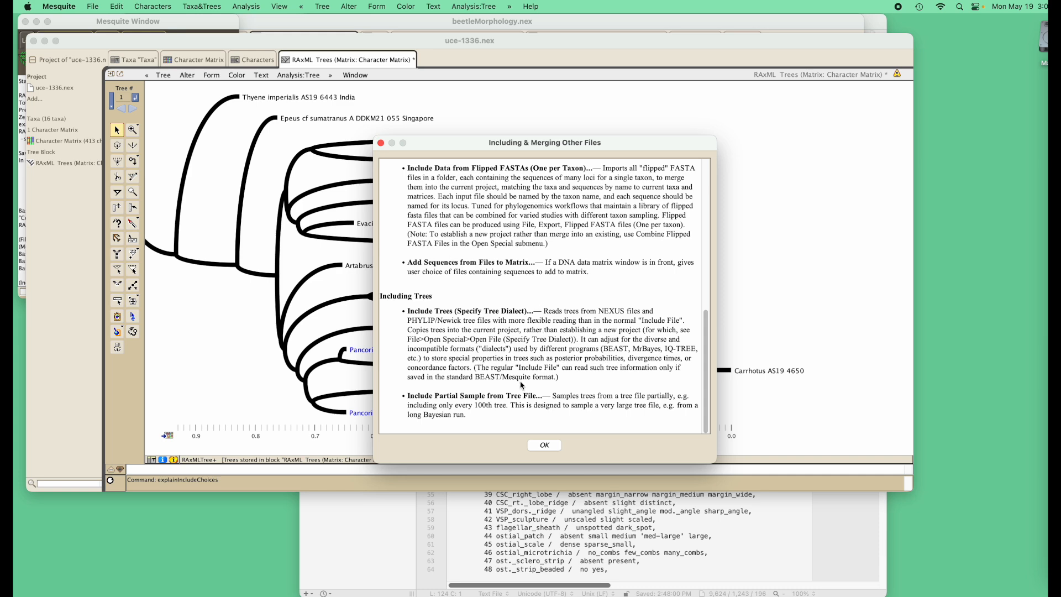
{"action": "left_click", "coordinate": [544, 445]}
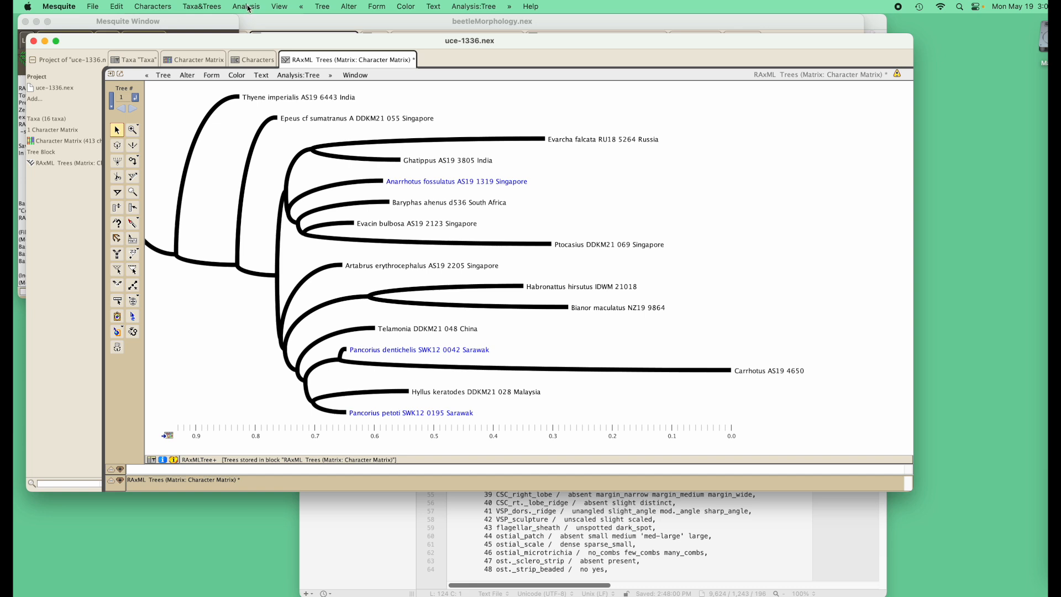
- Open the menu and control explanations for the tree window and skim through the page
{"action": "left_click", "coordinate": [281, 6]}
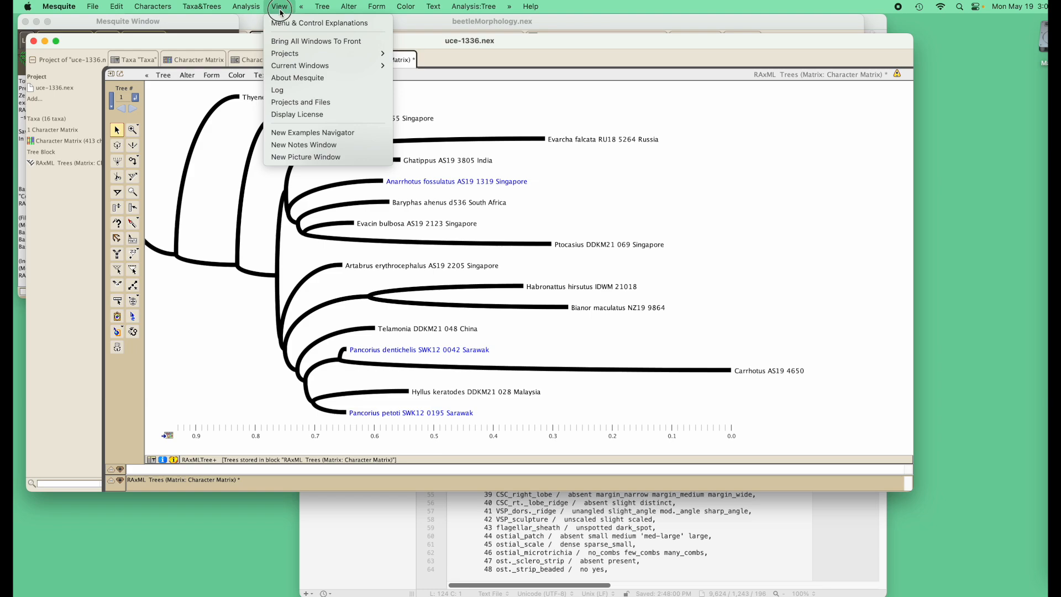
{"action": "left_click", "coordinate": [288, 23]}
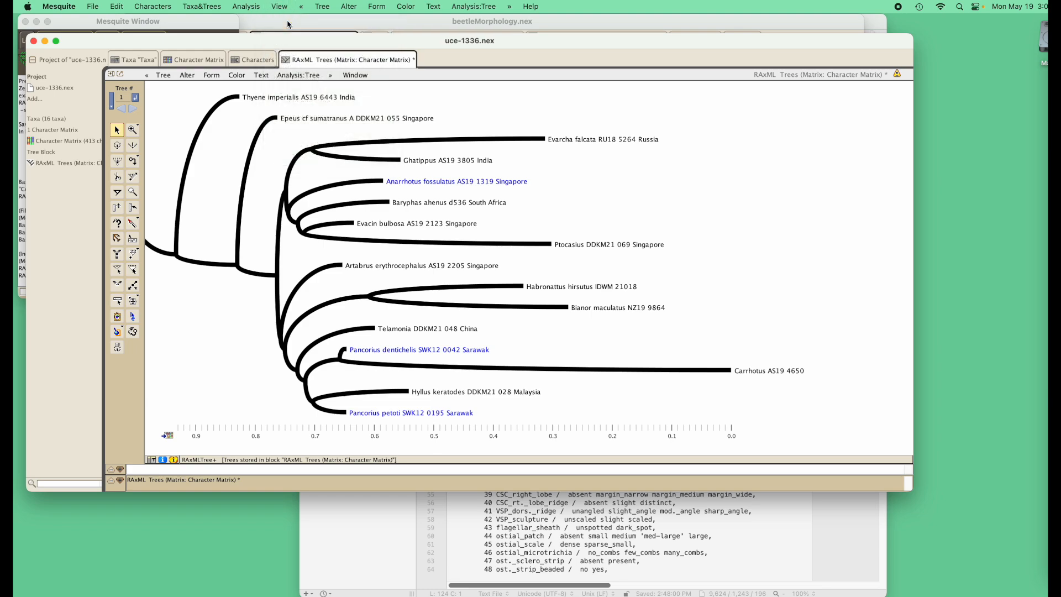
{"action": "scroll", "coordinate": [450, 168], "scroll_direction": "down", "scroll_amount": 20}
{"action": "scroll", "coordinate": [456, 157], "scroll_direction": "down", "scroll_amount": 20}
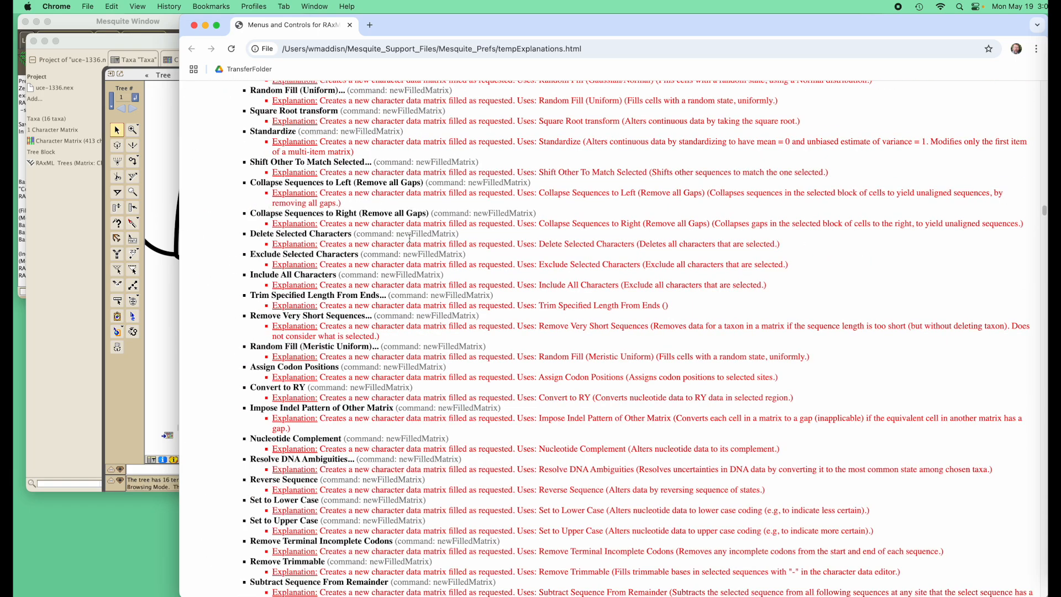
{"action": "scroll", "coordinate": [431, 230], "scroll_direction": "up", "scroll_amount": 20}
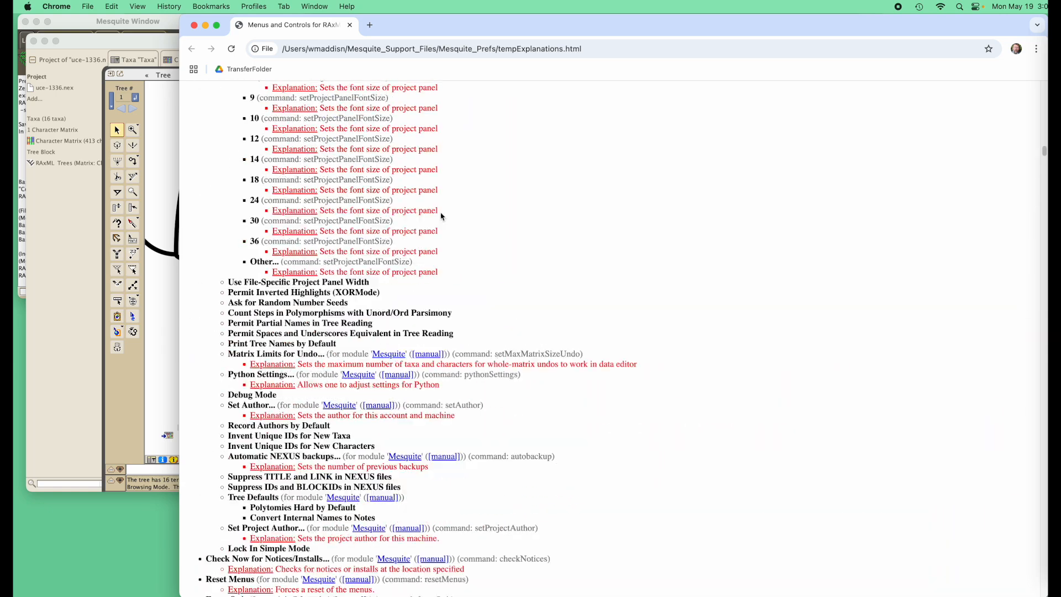
{"action": "scroll", "coordinate": [439, 213], "scroll_direction": "up", "scroll_amount": 20}
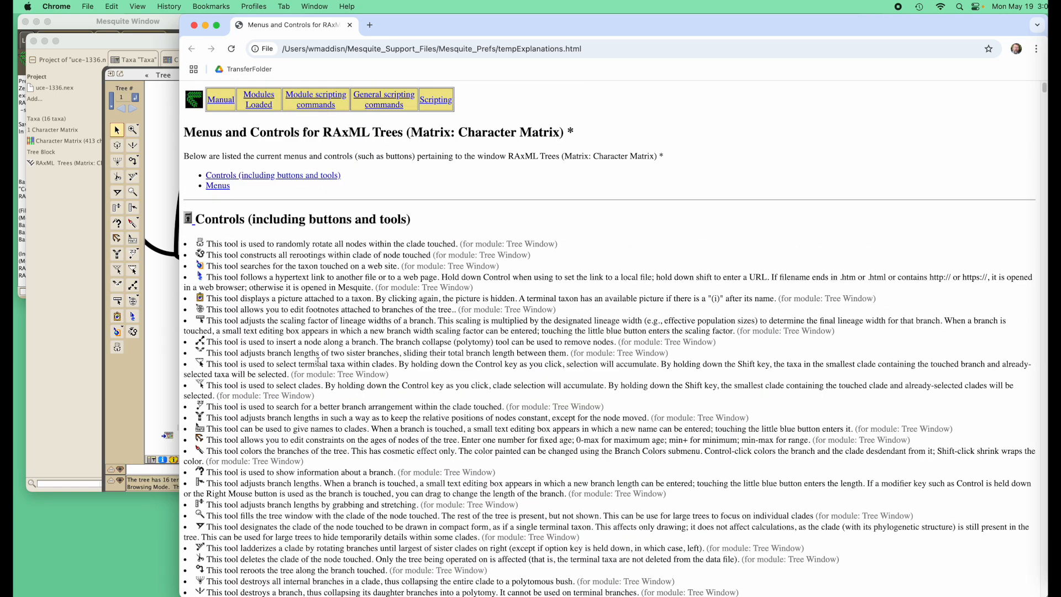
- Search the explanations page for "gene" and switch back to the Mesquite tree window
{"action": "key", "text": "super+f"}
{"action": "type", "text": "gene"}
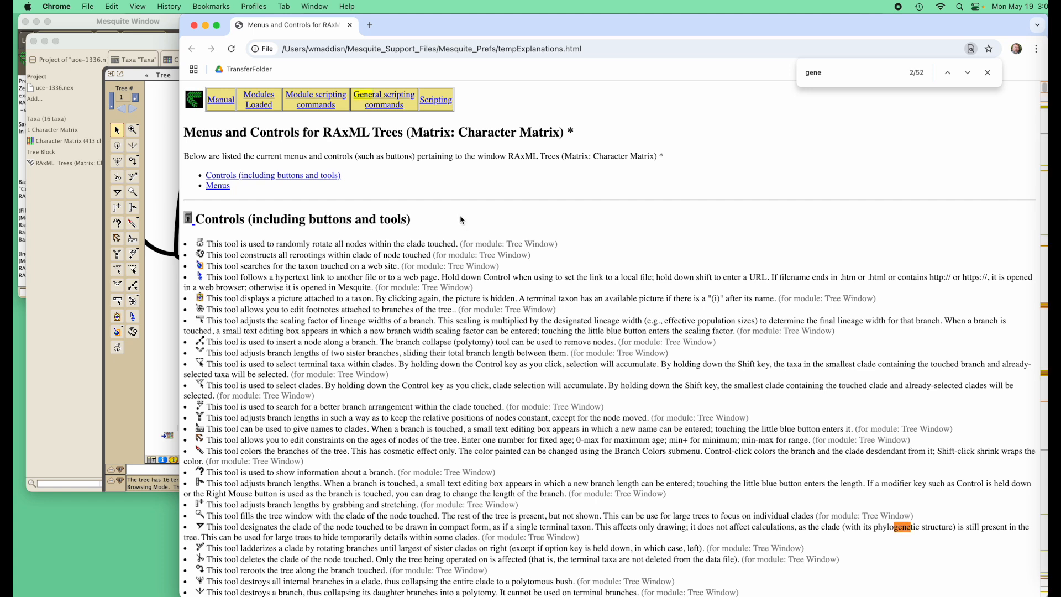
{"action": "left_click", "coordinate": [56, 240]}
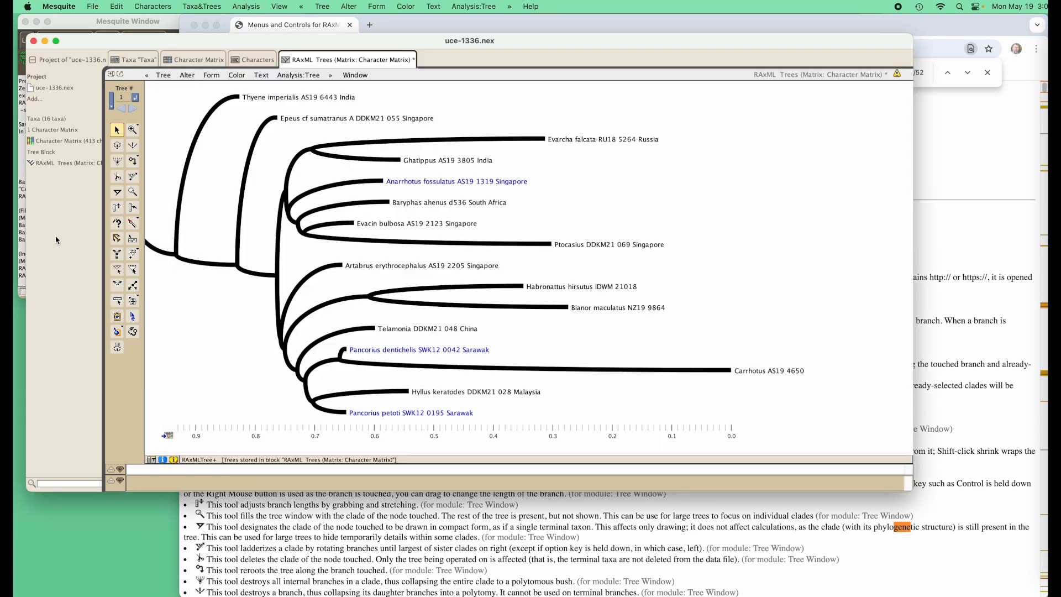